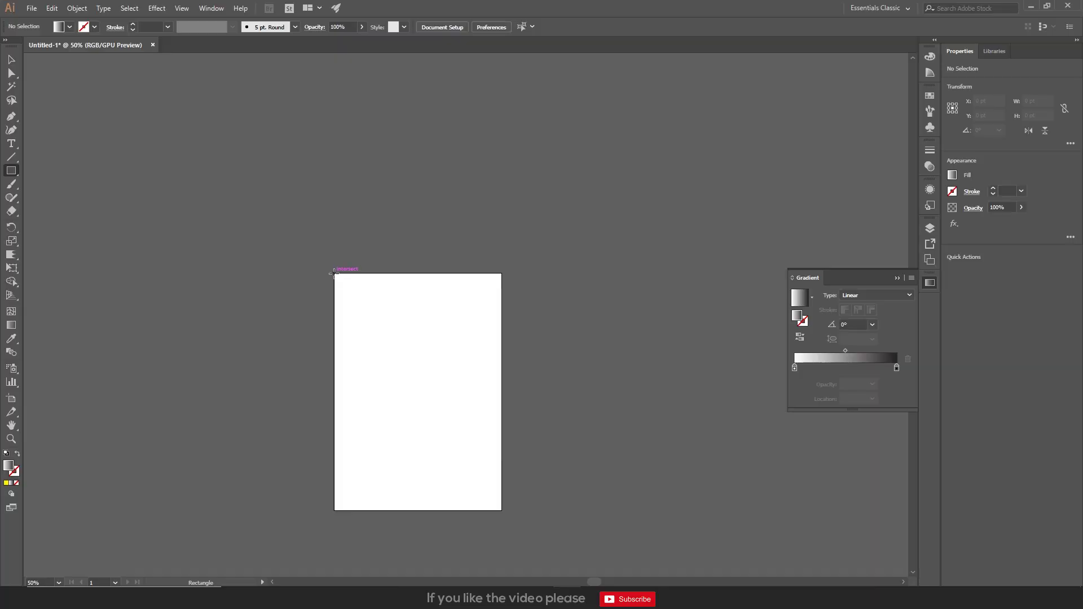
- Draw a rectangle from the artboard's top-left corner toward its bottom-right corner
left_click_drag(333, 272, 501, 506)
- Stretch the rectangle's bottom edge down to the artboard's bottom edge
key("v")
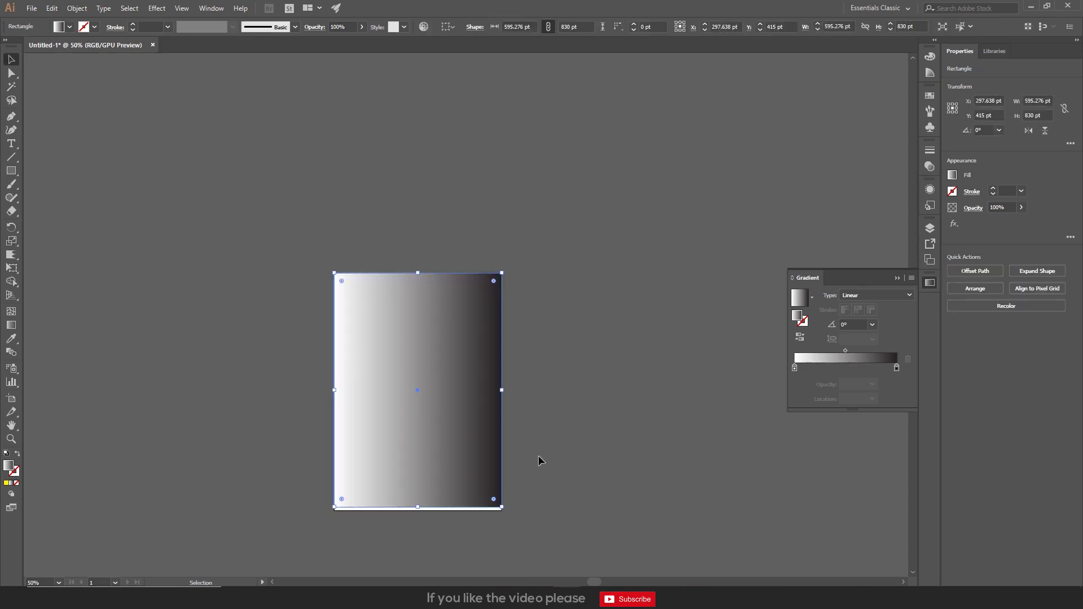
scroll(422, 513, "up", 2)
scroll(423, 510, "up", 2)
left_click_drag(422, 498, 424, 510)
scroll(571, 387, "down", 3)
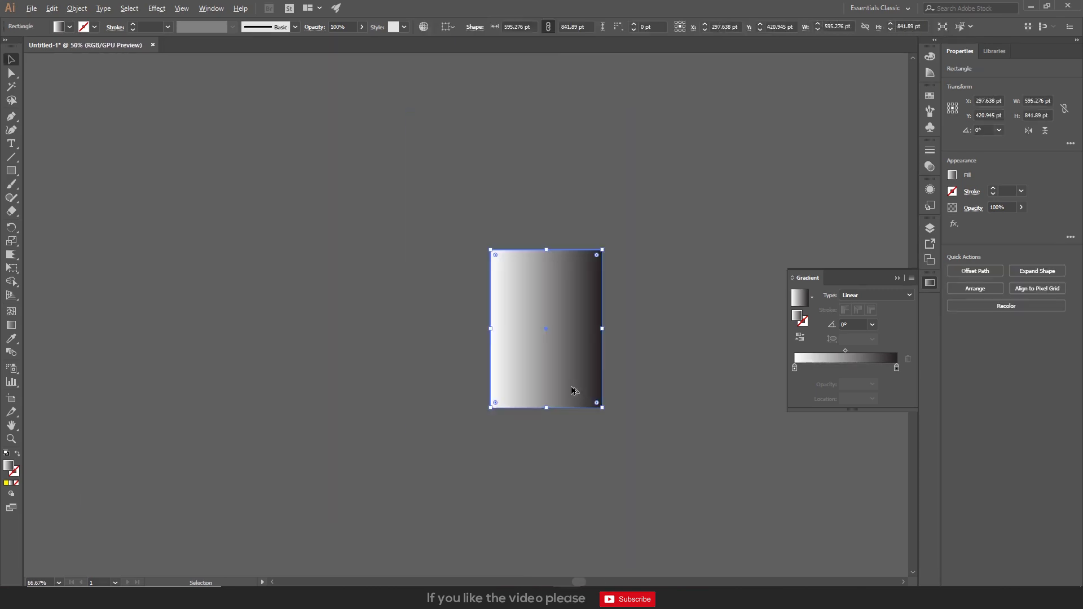
- Reselect the gradient rectangle and switch to the Mesh tool
left_click(645, 297)
left_click(544, 313)
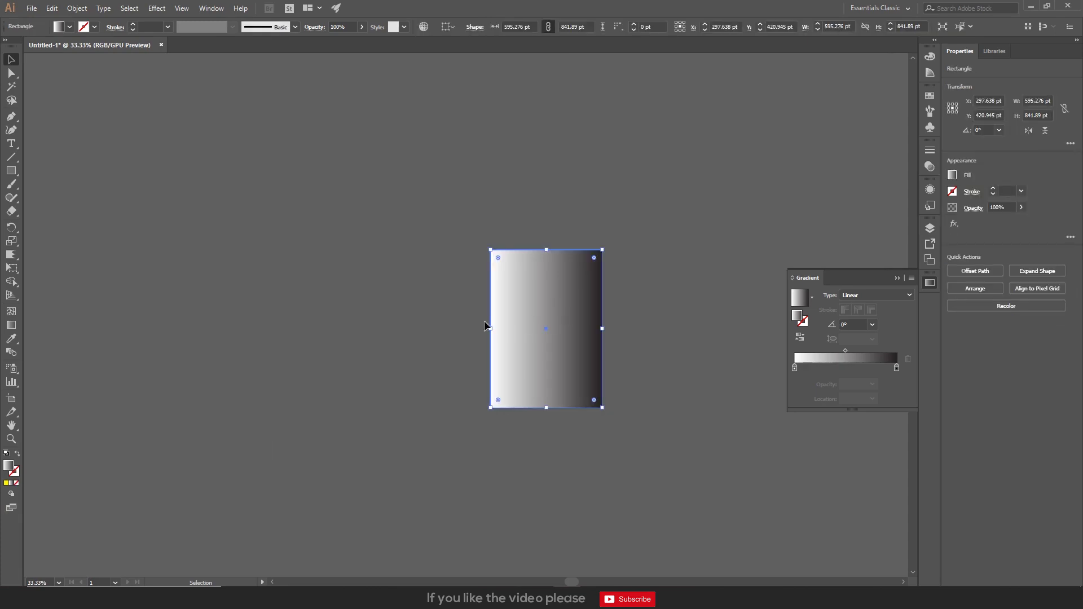
left_click(533, 194)
left_click(547, 337)
key("alt")
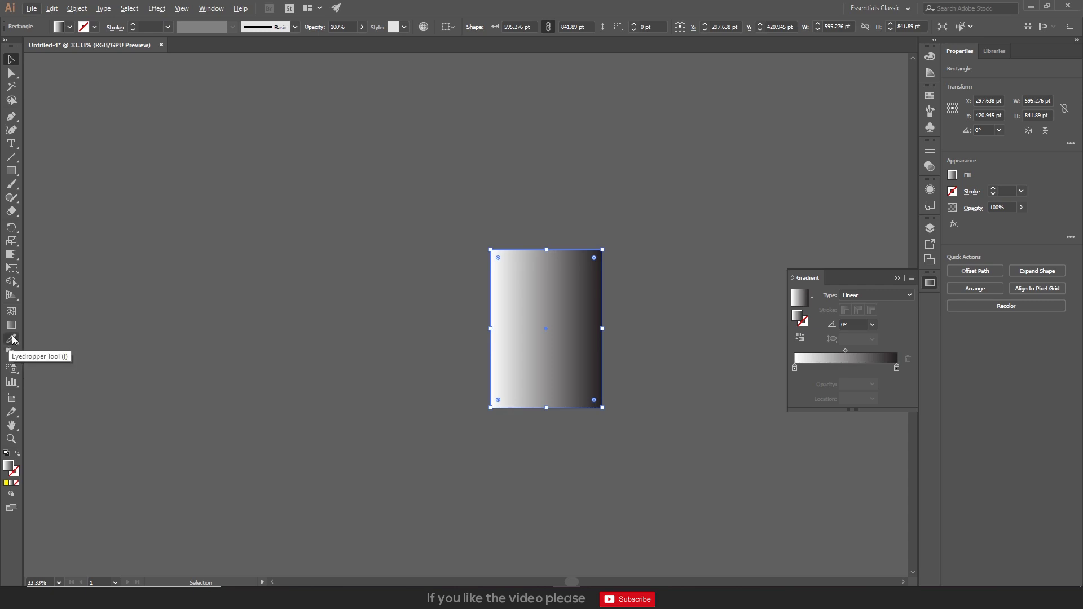
left_click(12, 312)
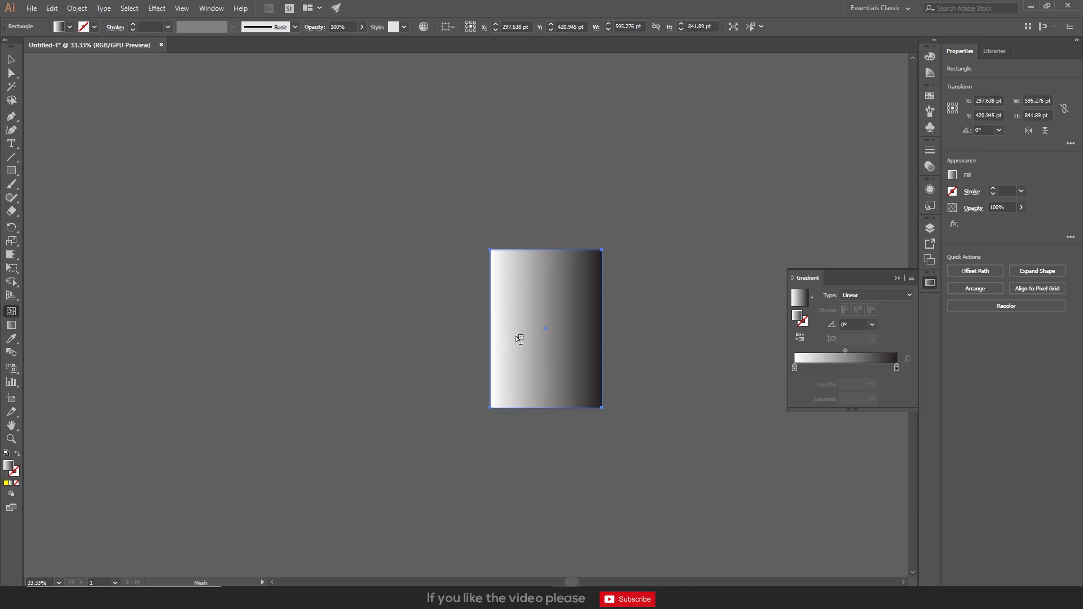
- Convert the rectangle to a gradient mesh with lines across its upper and lower parts
left_click(546, 329)
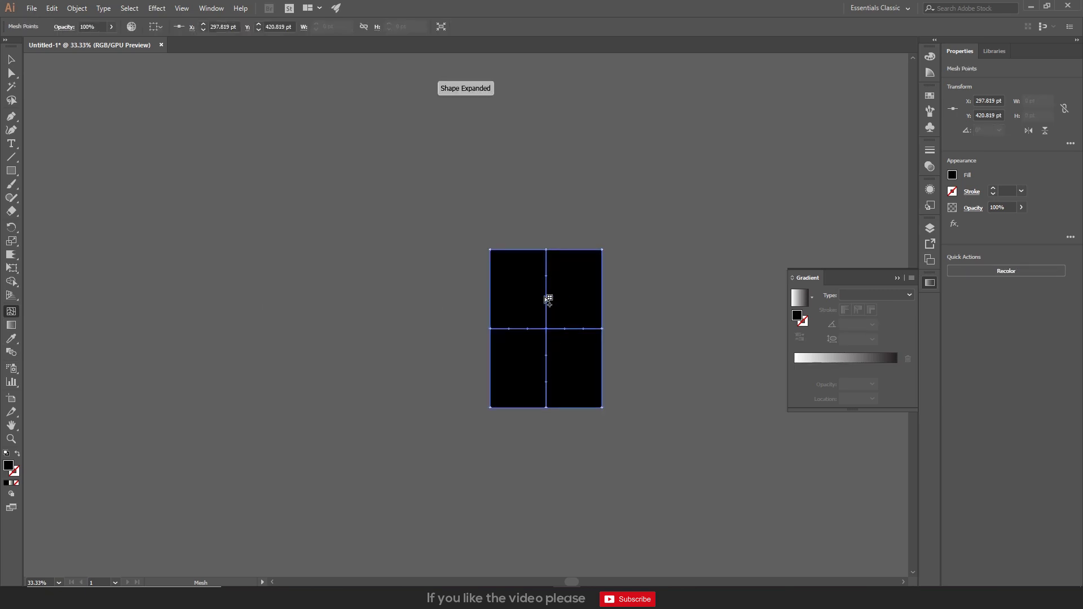
left_click(548, 284)
left_click(546, 373)
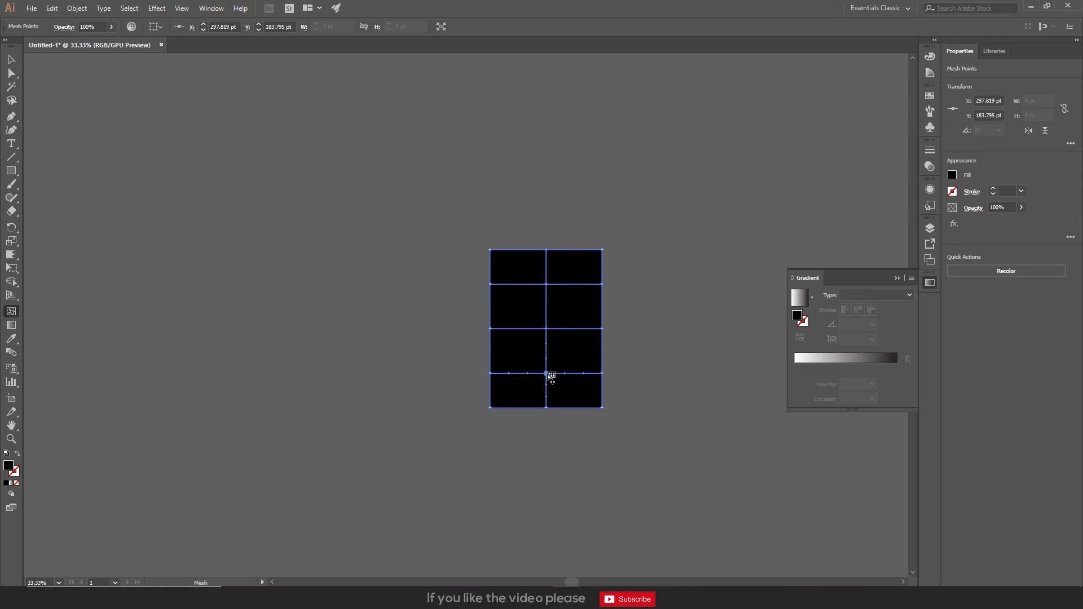
scroll(553, 382, "up", 1)
scroll(541, 370, "up", 3)
- Colour the mesh's central point white #FFFFFF, then deselect the mesh
key("a")
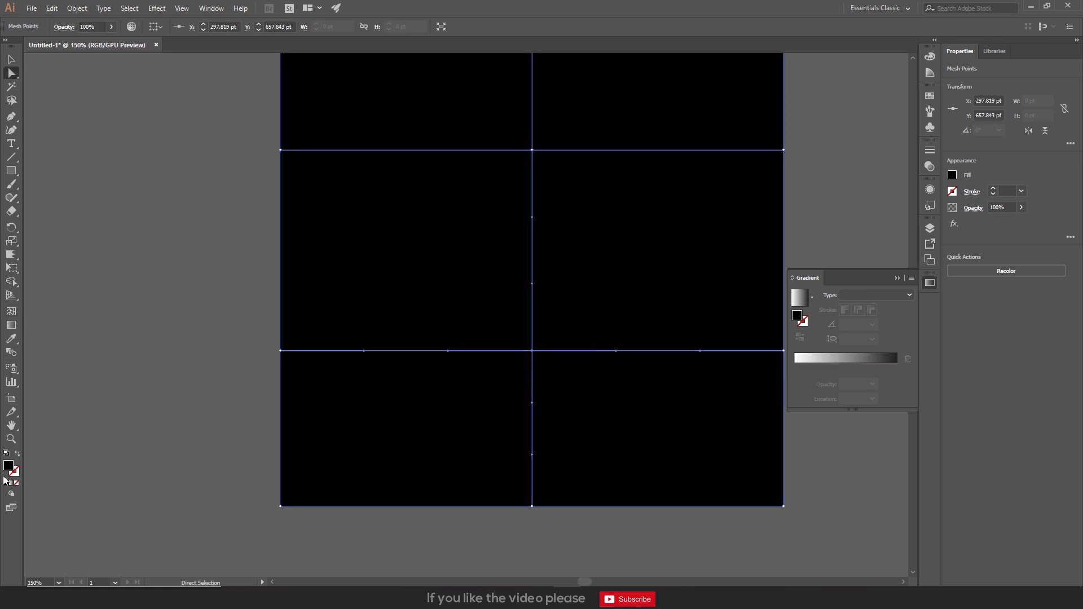
double_click(12, 470)
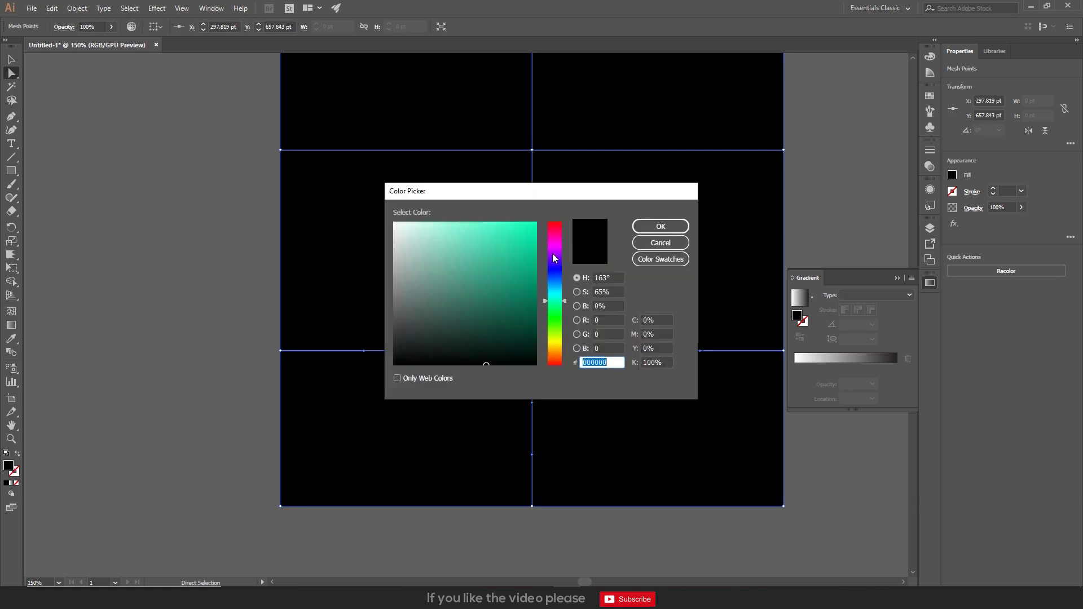
type("ffffff")
left_click(660, 226)
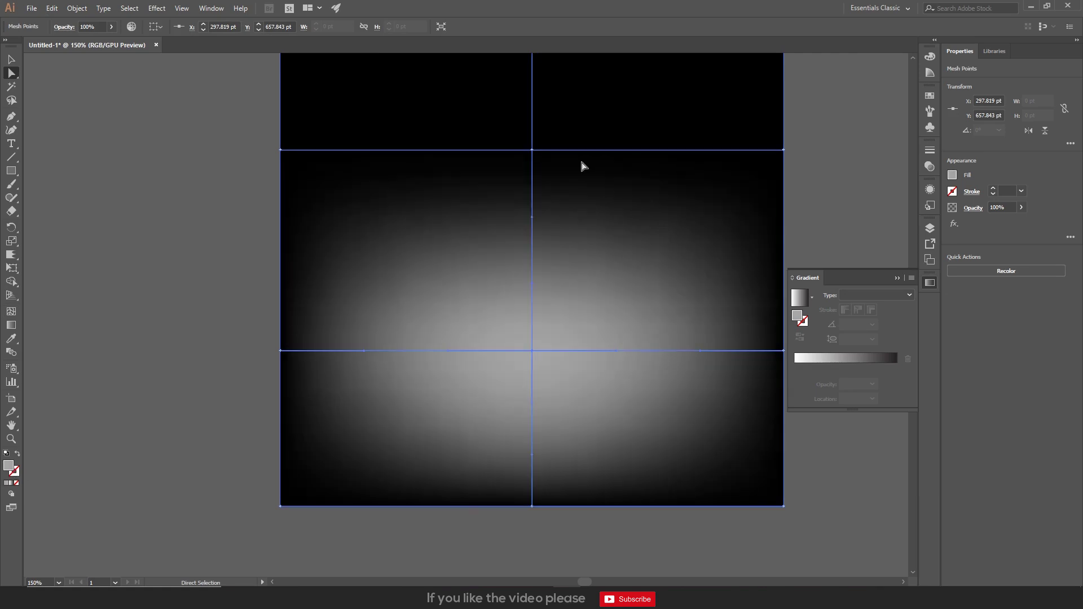
left_click_drag(533, 357, 534, 358)
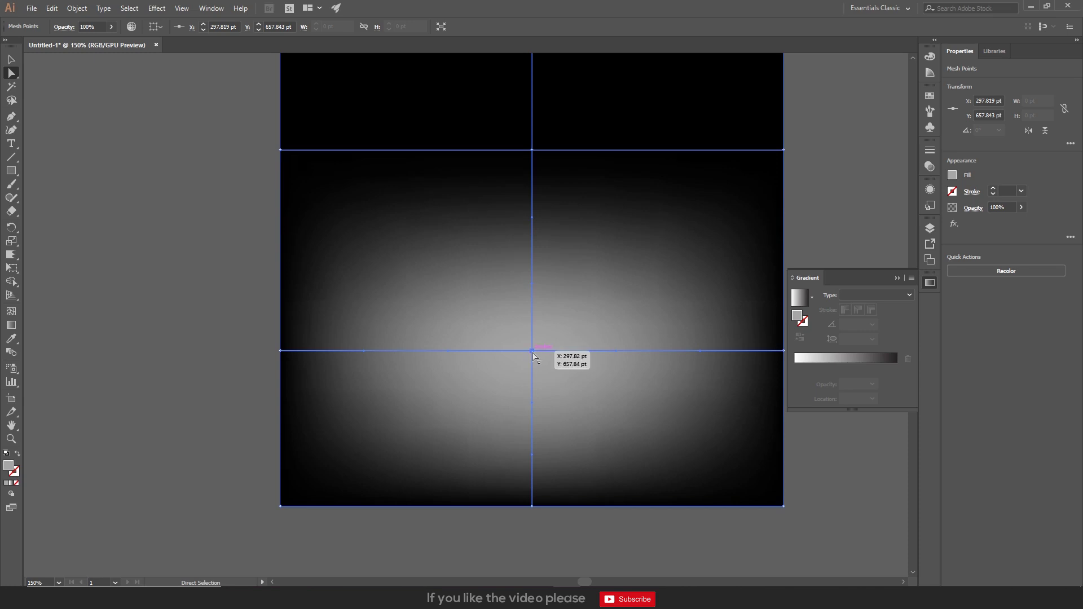
double_click(9, 466)
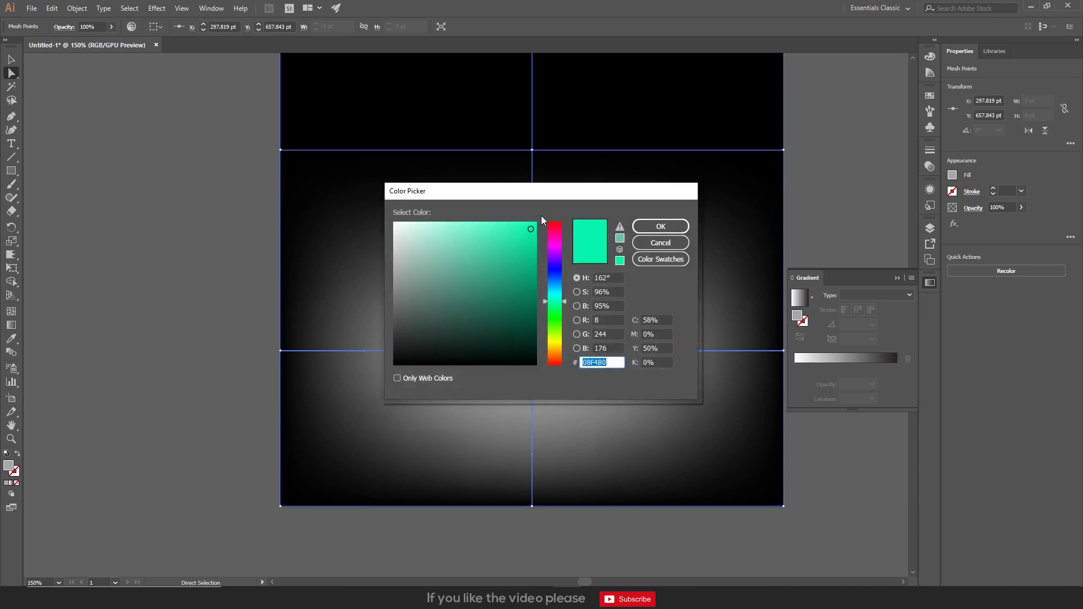
left_click(659, 226)
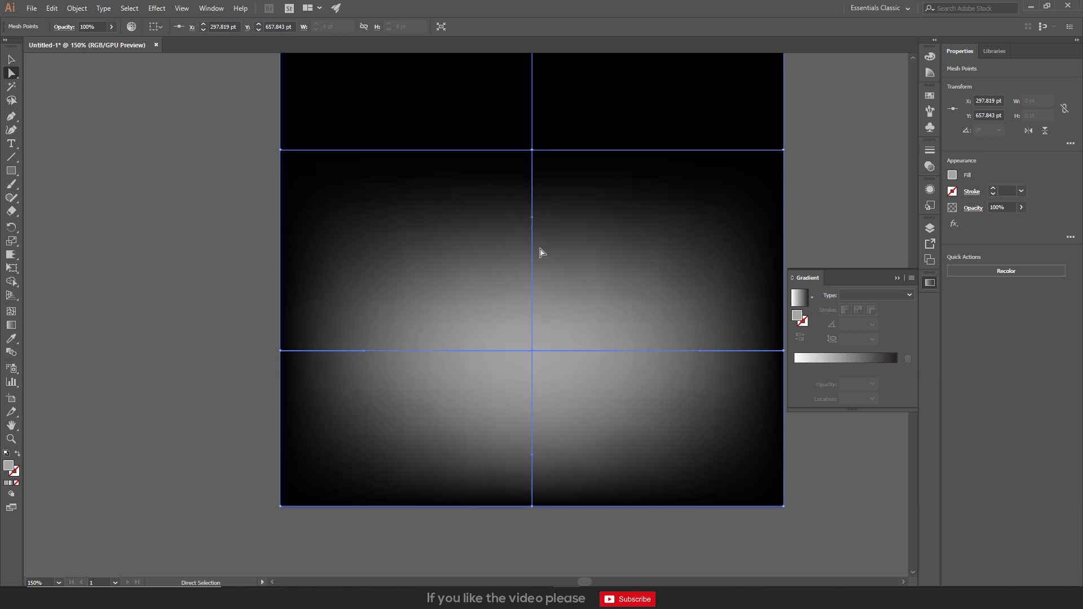
key("v")
left_click(228, 336)
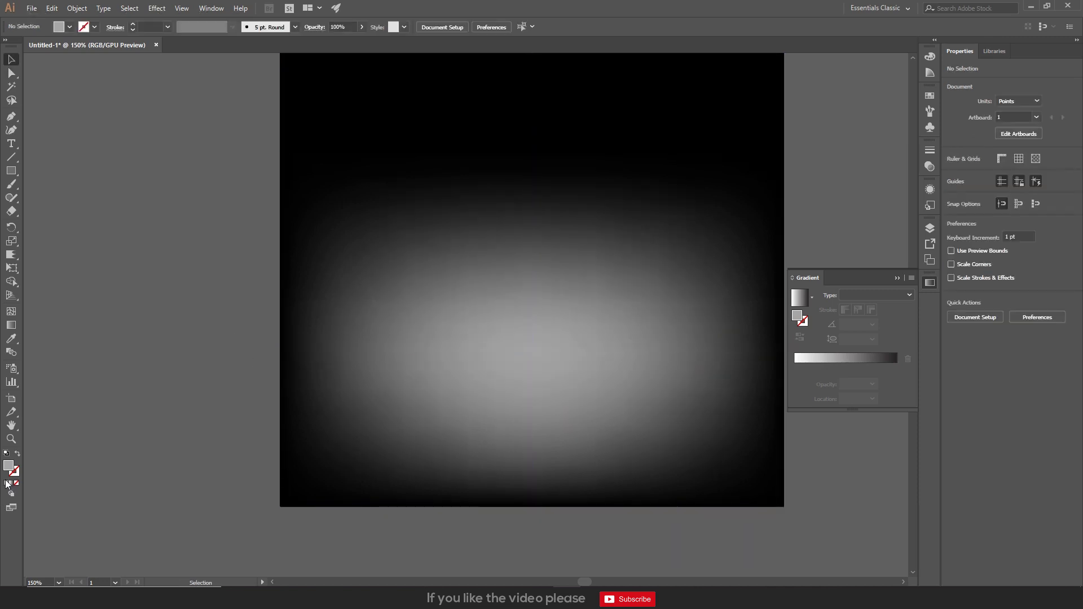
- Replace the mesh shading with a flat default grey fill
left_click(725, 285)
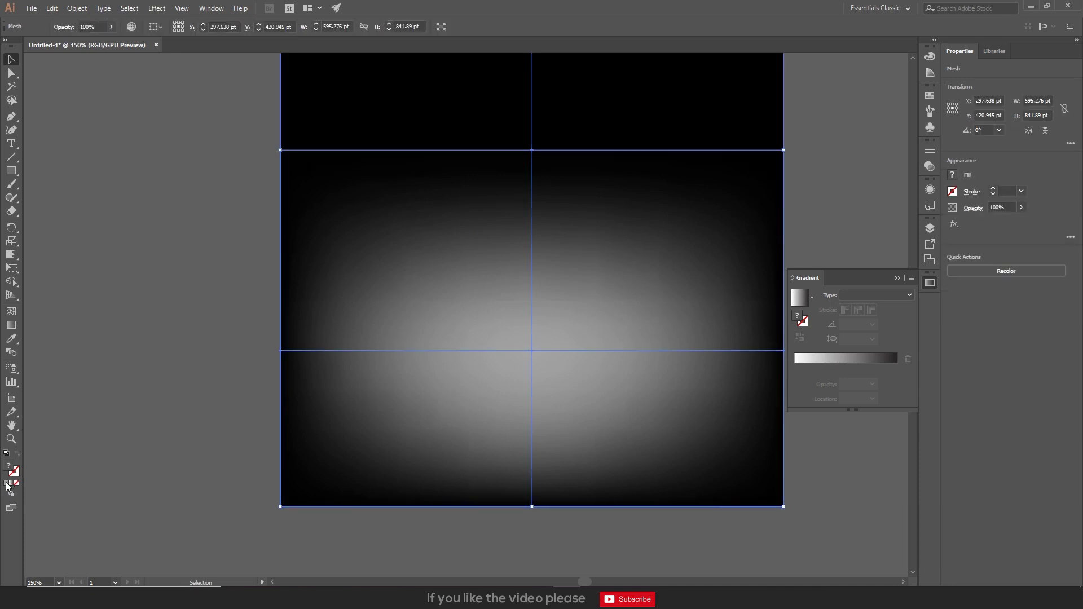
left_click(7, 484)
left_click(144, 453)
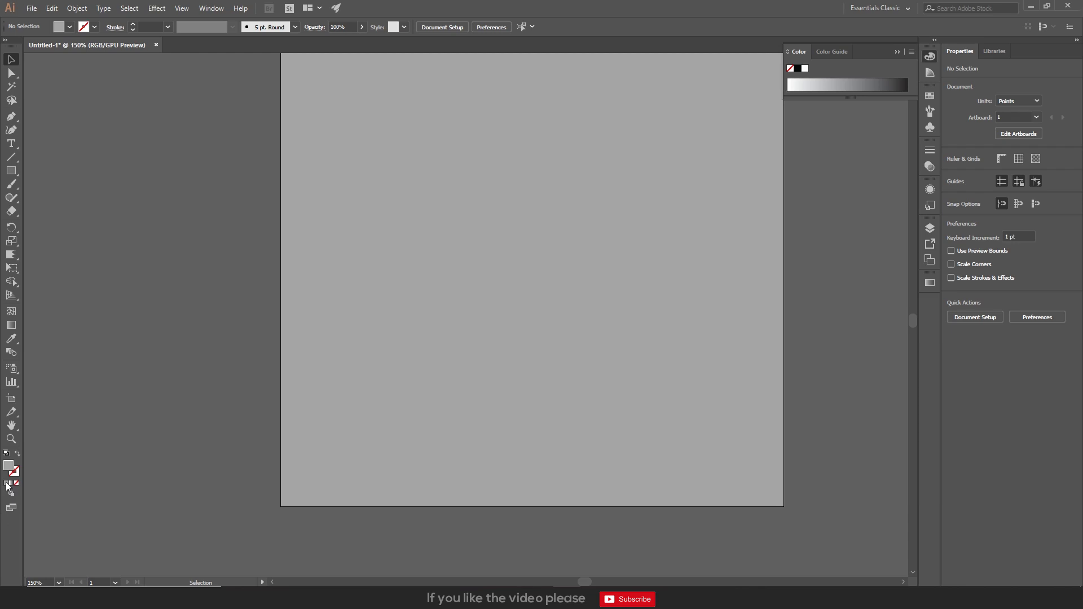
double_click(9, 466)
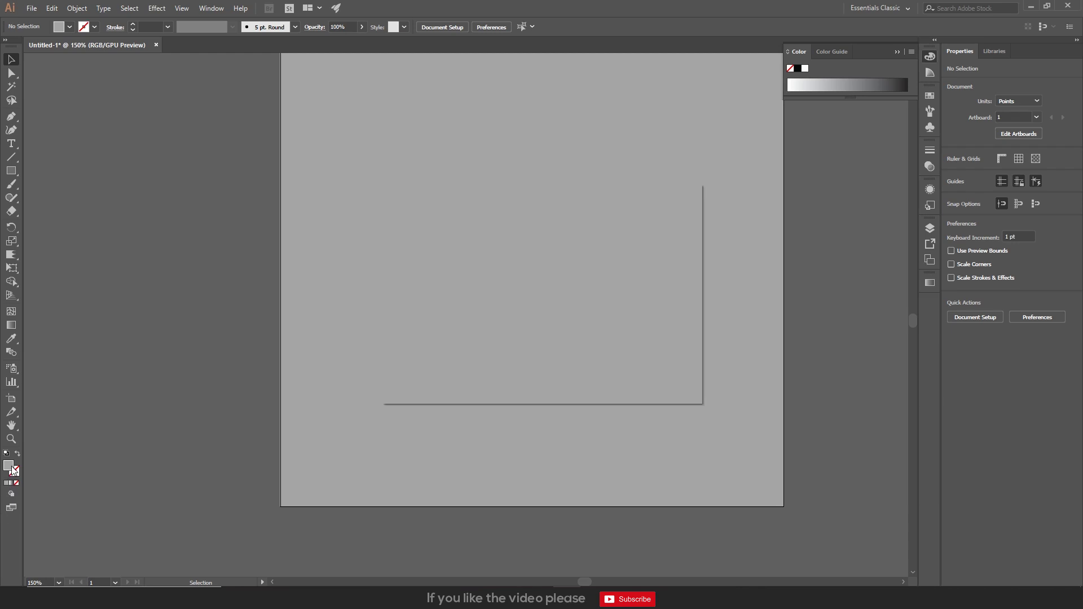
left_click(675, 224)
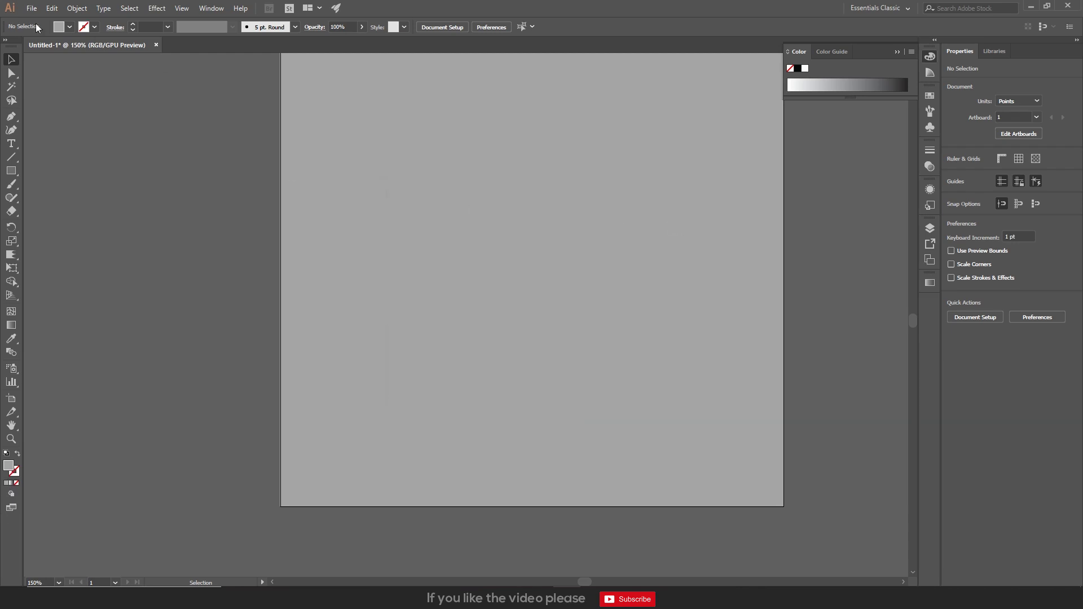
- Set the document colour mode to RGB and fit the artboard in view
left_click(32, 9)
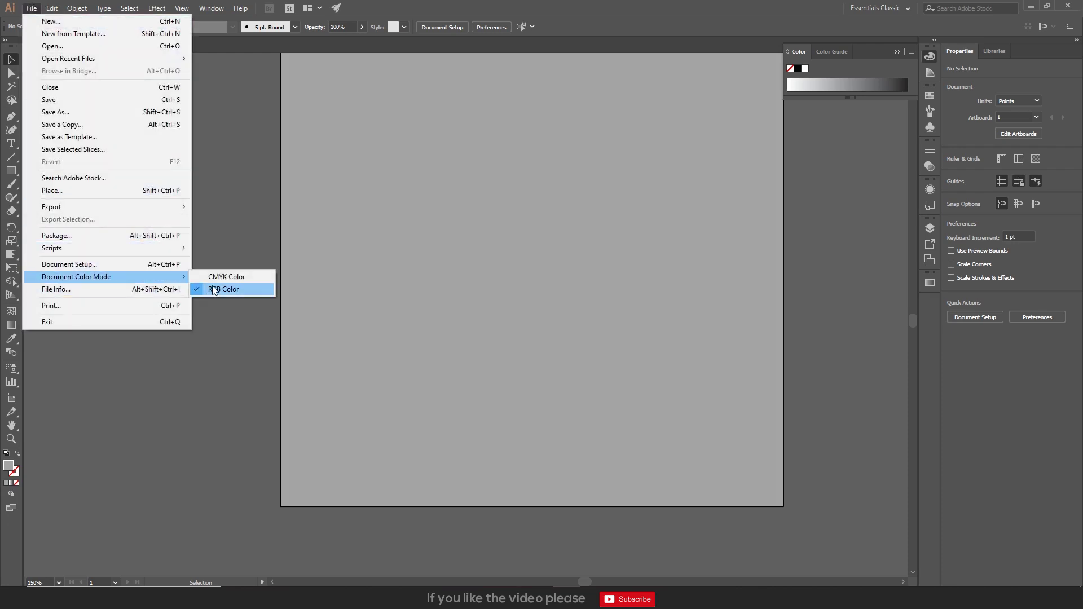
mouse_move(76, 276)
left_click(221, 289)
left_click(412, 298)
key("ctrl+0")
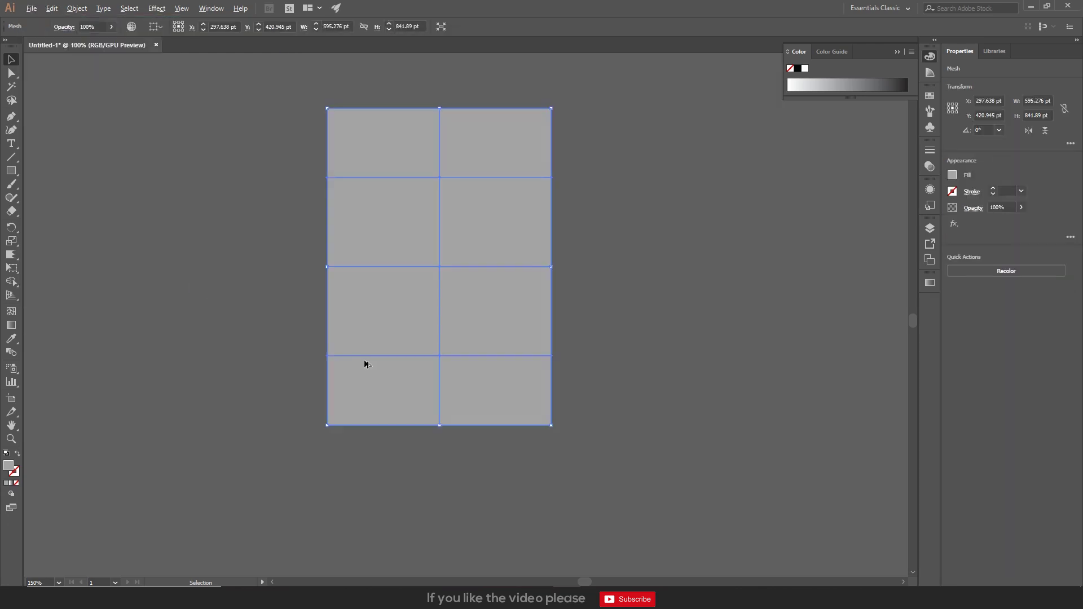
- Fill the whole mesh with green 17E5A1
key("i")
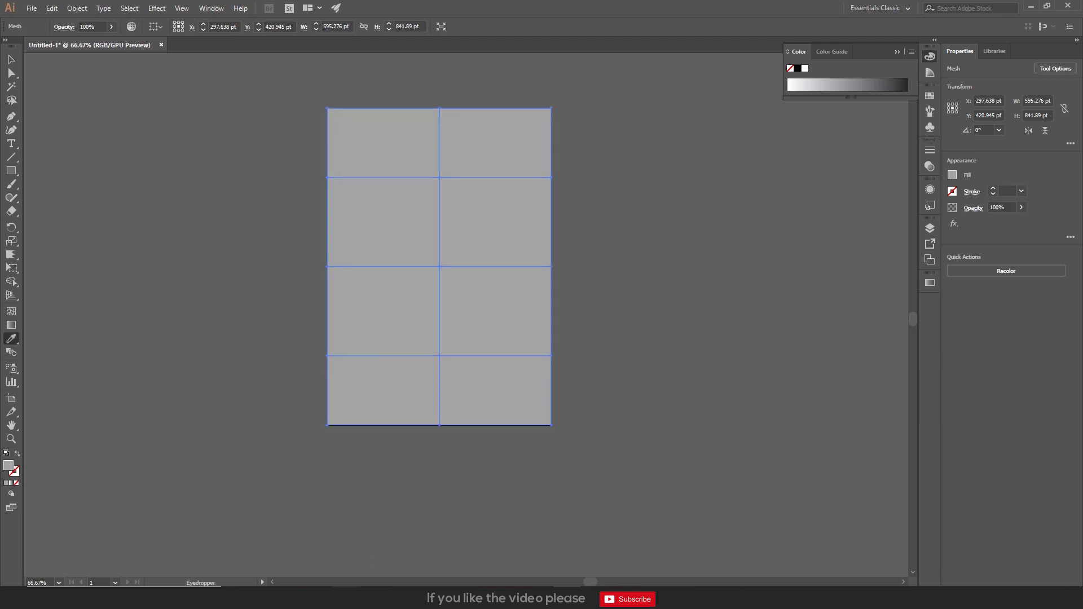
left_click(305, 519)
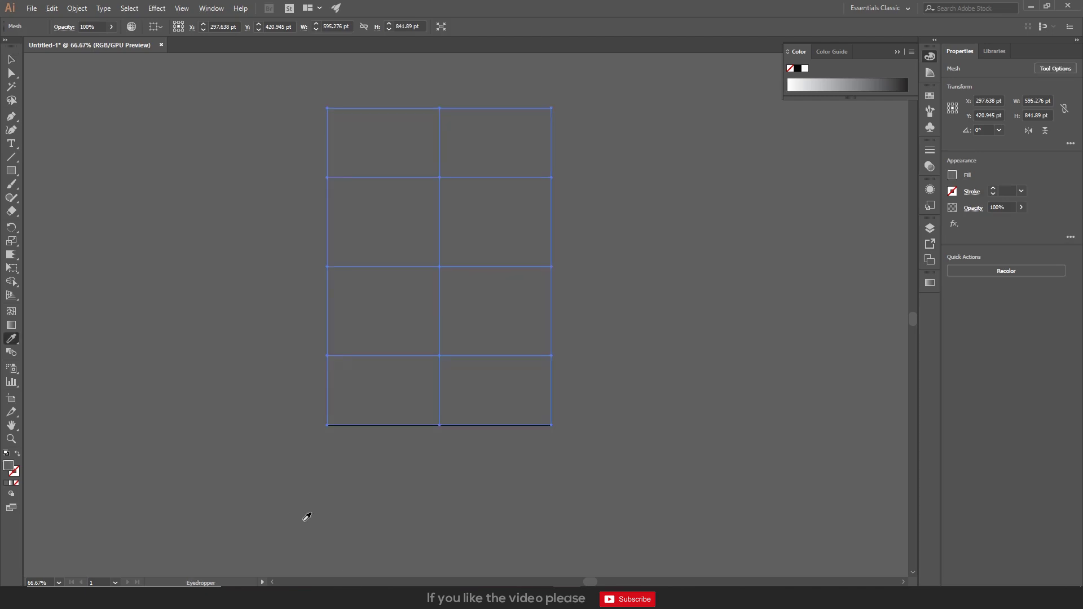
double_click(8, 468)
left_click(522, 236)
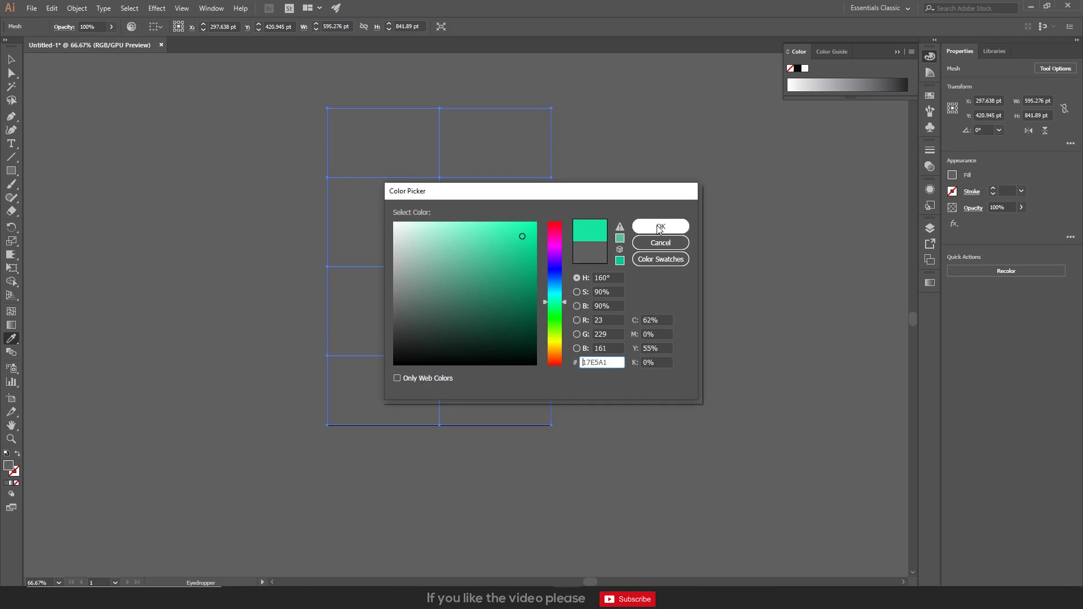
left_click(660, 227)
left_click(625, 251)
- Colour the mesh's centre intersection point yellow E2DD1A
scroll(347, 273, "up", 1)
scroll(421, 273, "up", 1)
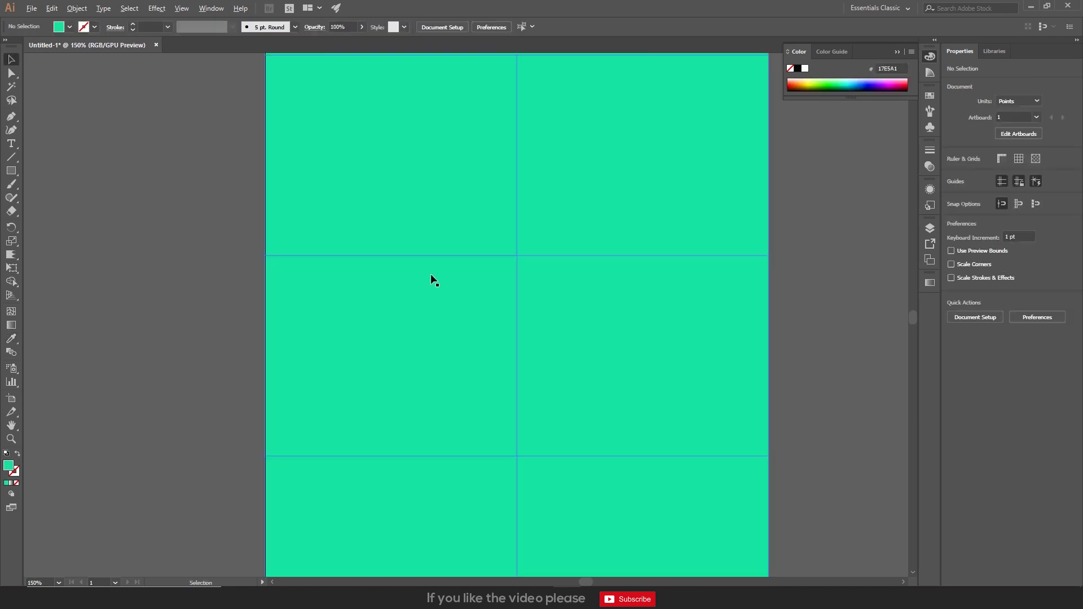
left_click_drag(550, 404, 472, 262)
key("a")
left_click(457, 327)
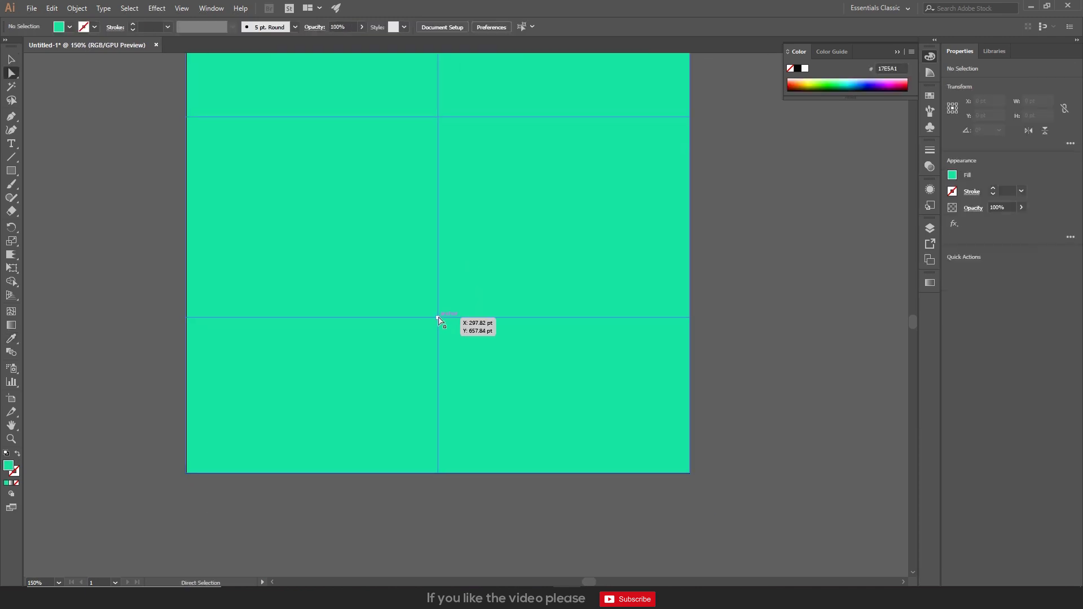
left_click(438, 319)
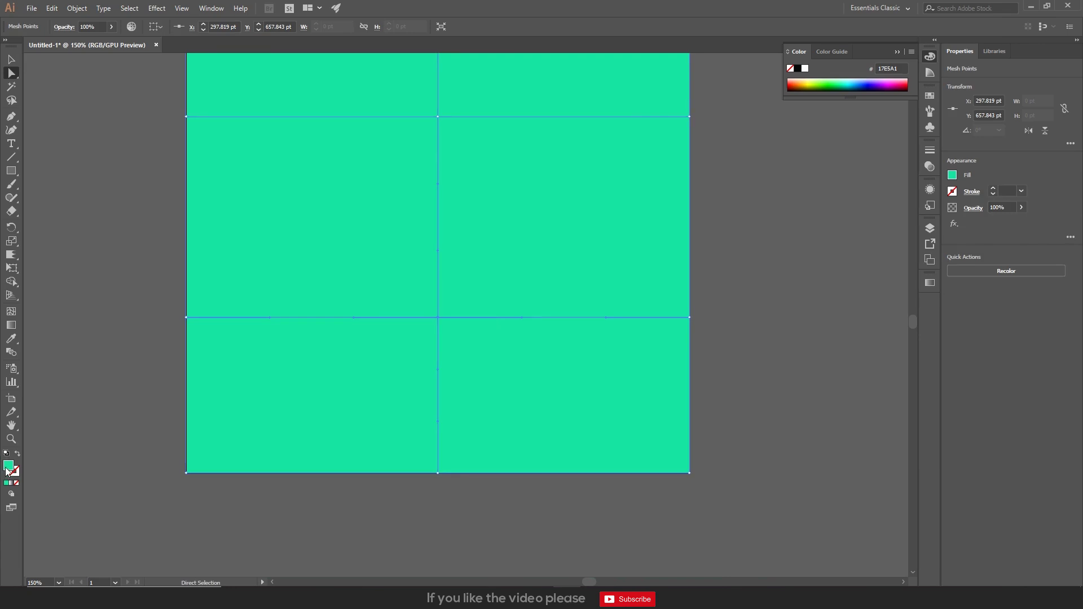
double_click(8, 467)
left_click(556, 341)
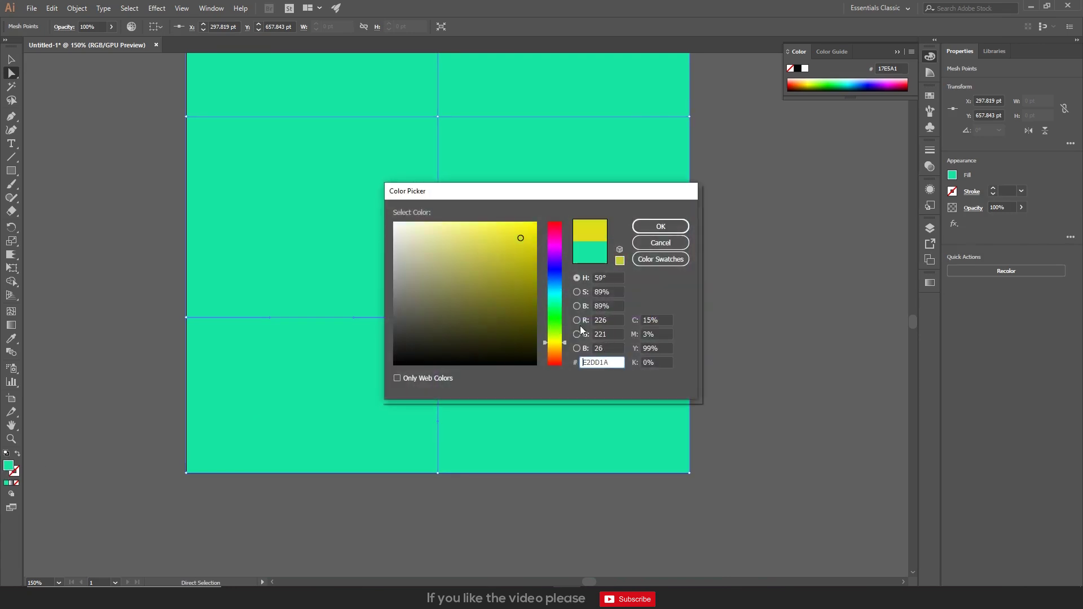
left_click(660, 226)
- Colour the right-edge point on the upper mesh line magenta E21AA0
scroll(700, 259, "up", 2)
scroll(700, 259, "up", 2)
left_click(689, 250)
double_click(10, 469)
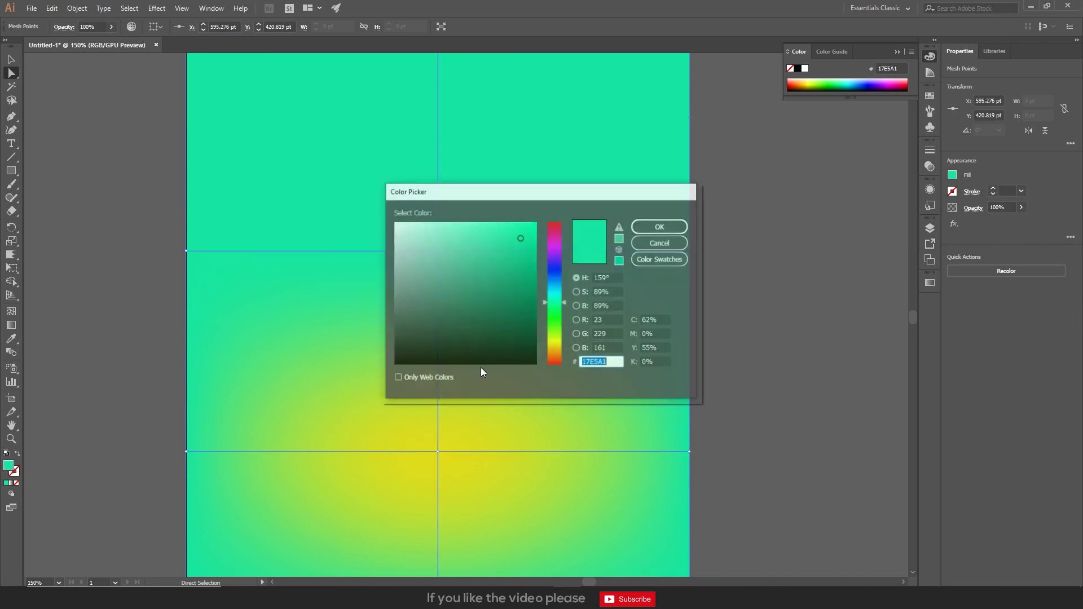
left_click(555, 238)
left_click(661, 226)
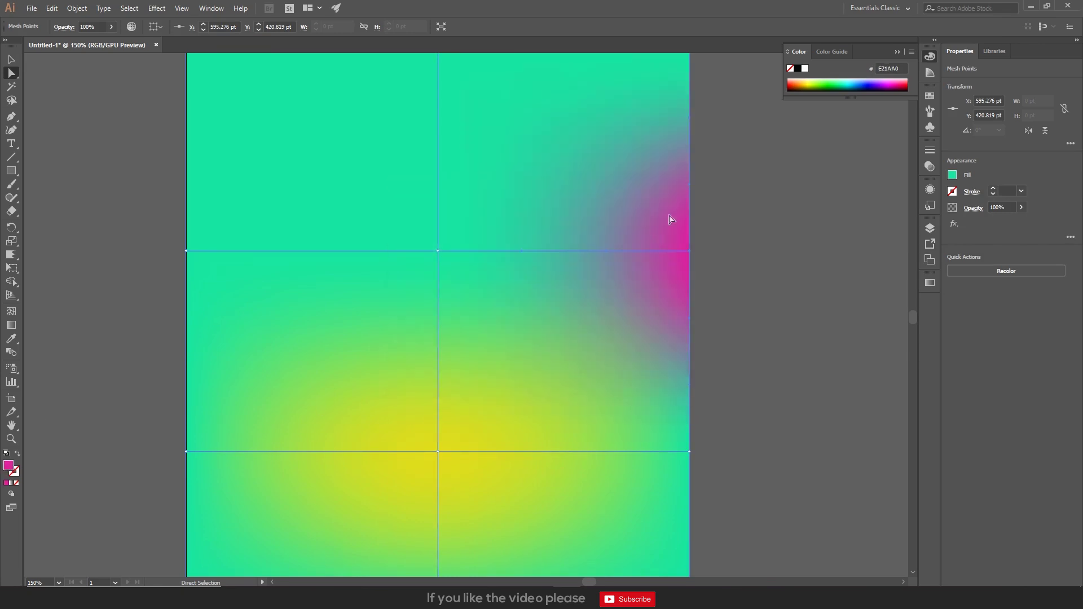
scroll(736, 366, "up", 1)
left_click_drag(248, 293, 248, 294)
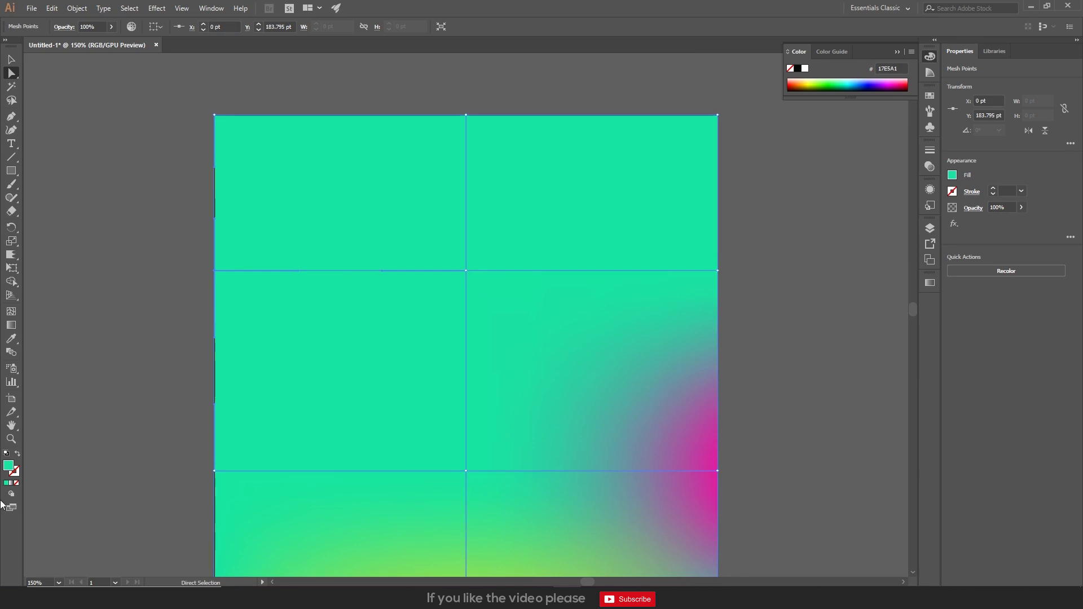
- Colour the left-edge mesh point green 41E21A and give the top-centre point sampled yellow
double_click(8, 471)
left_click_drag(565, 311, 561, 318)
left_click(653, 230)
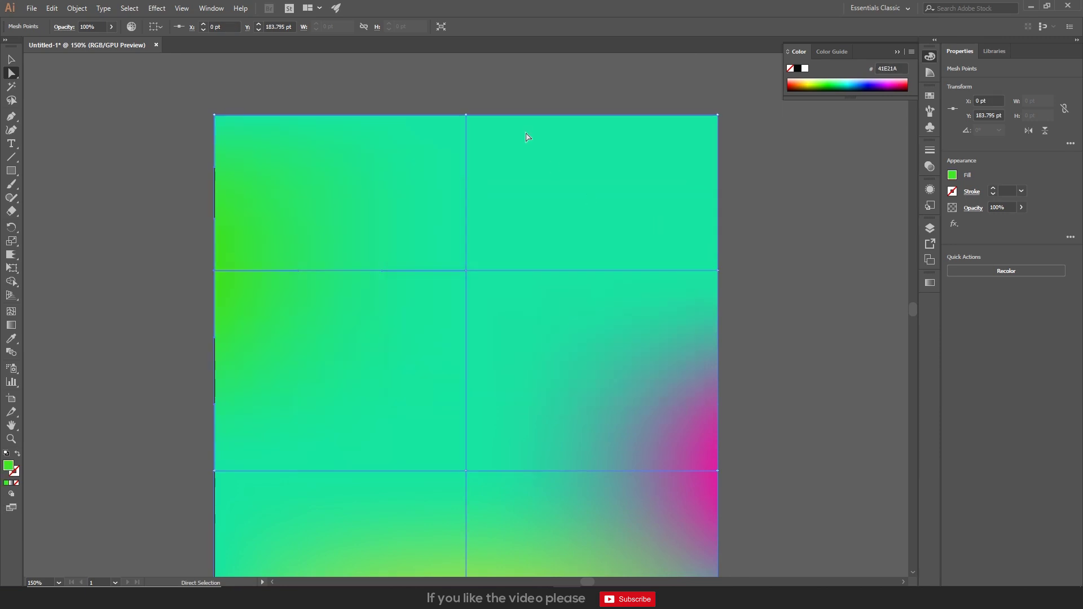
left_click_drag(396, 101, 495, 178)
left_click_drag(484, 414, 475, 235)
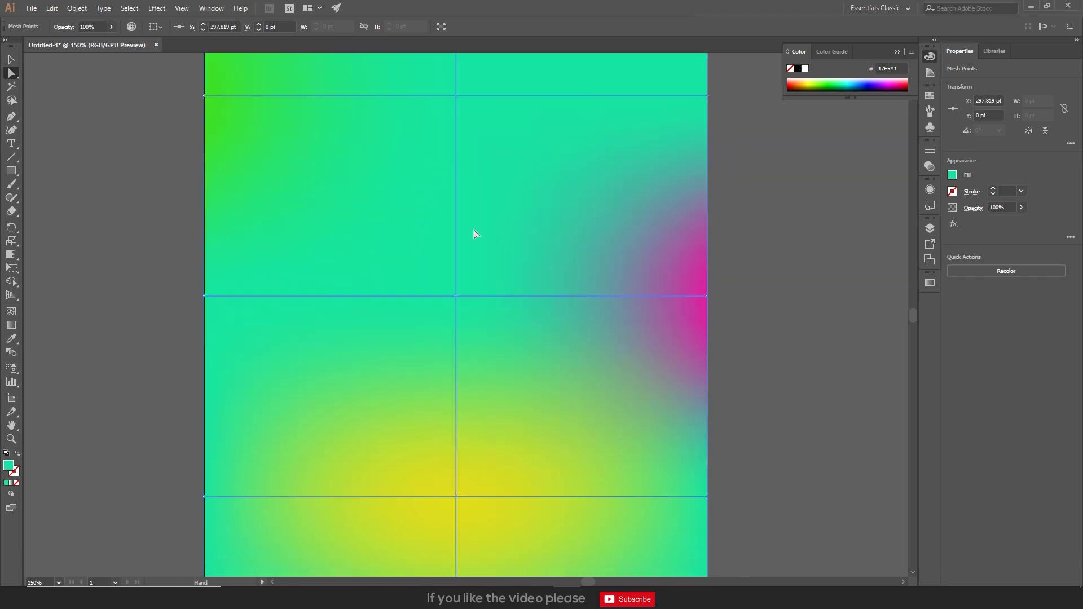
key("i")
left_click(488, 499)
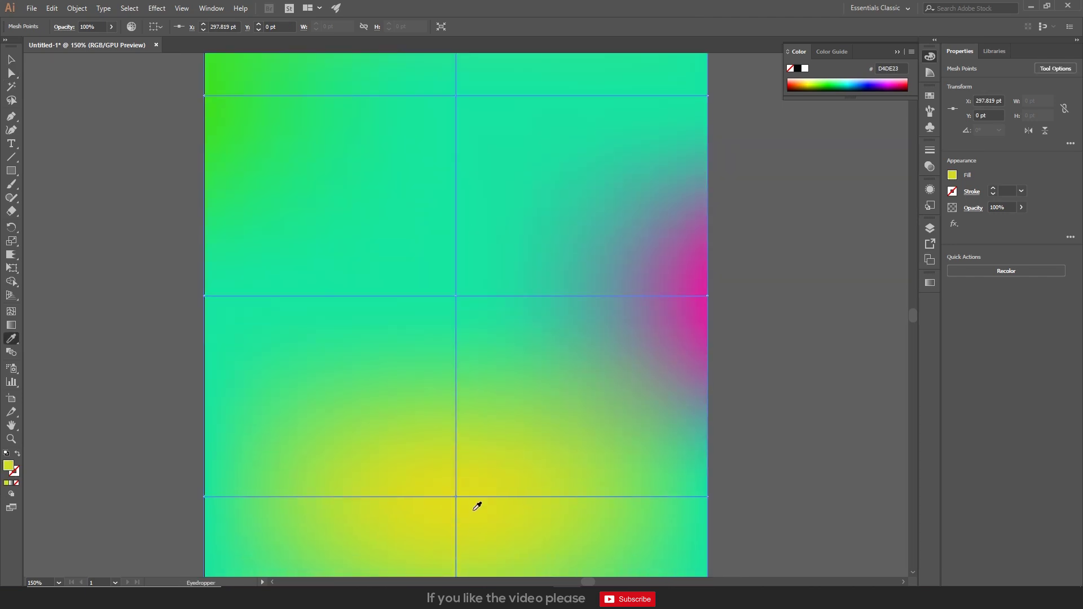
- Set the upper row's centre mesh point to a warm yellow
key("ctrl+minus")
key("ctrl+minus")
key("a")
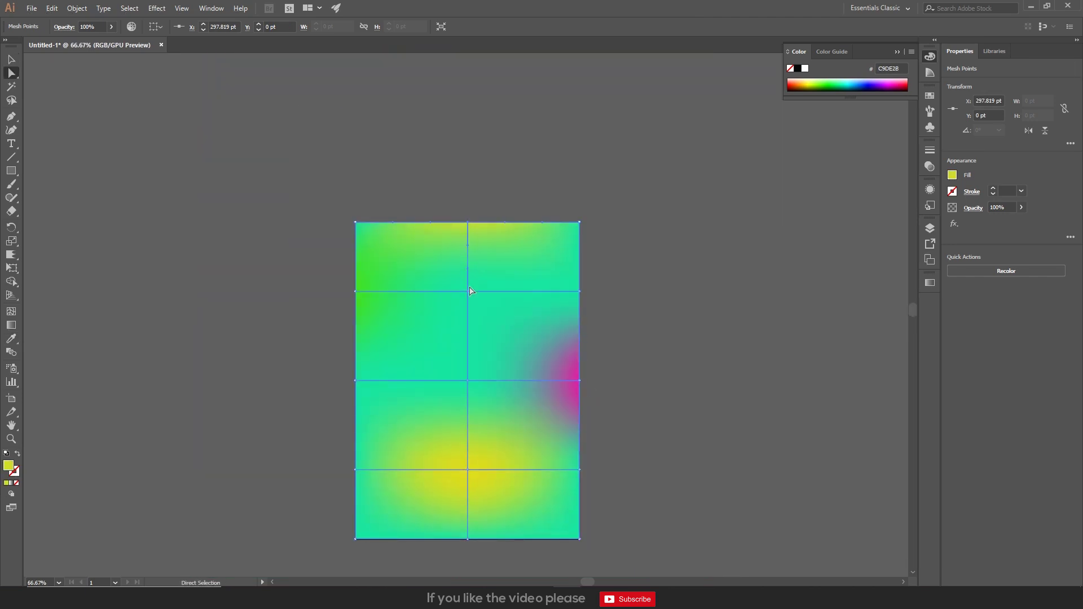
left_click(468, 292)
double_click(9, 466)
left_click(562, 322)
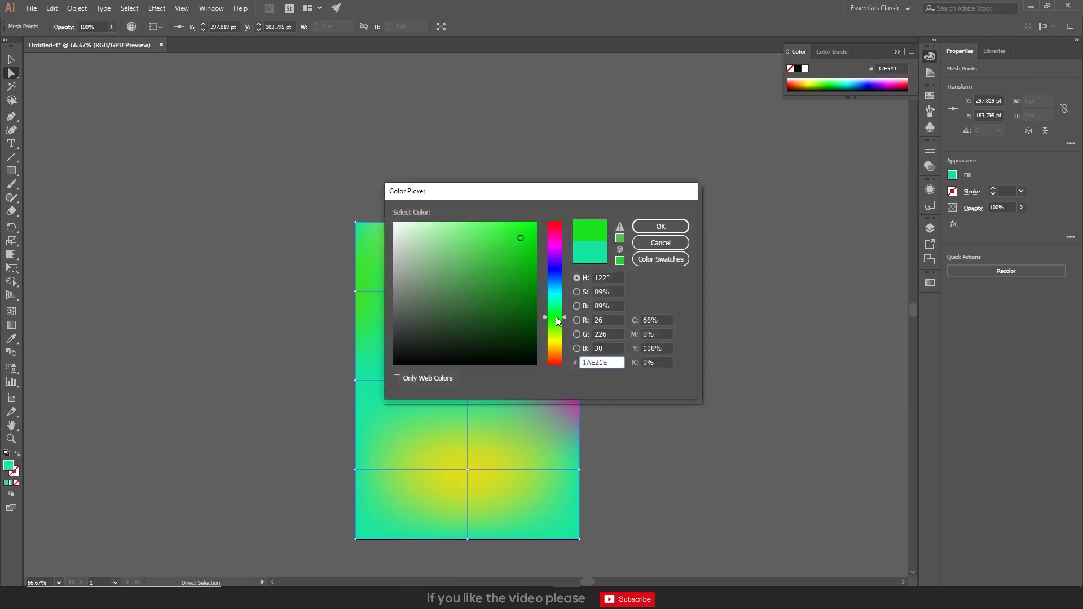
left_click(554, 340)
left_click_drag(554, 340, 554, 344)
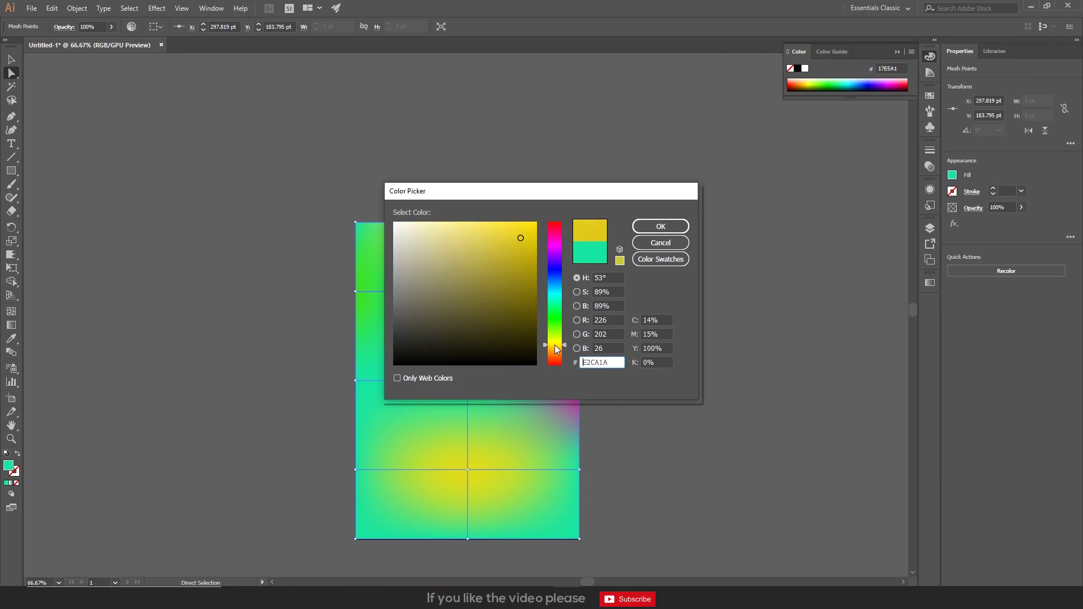
left_click(661, 226)
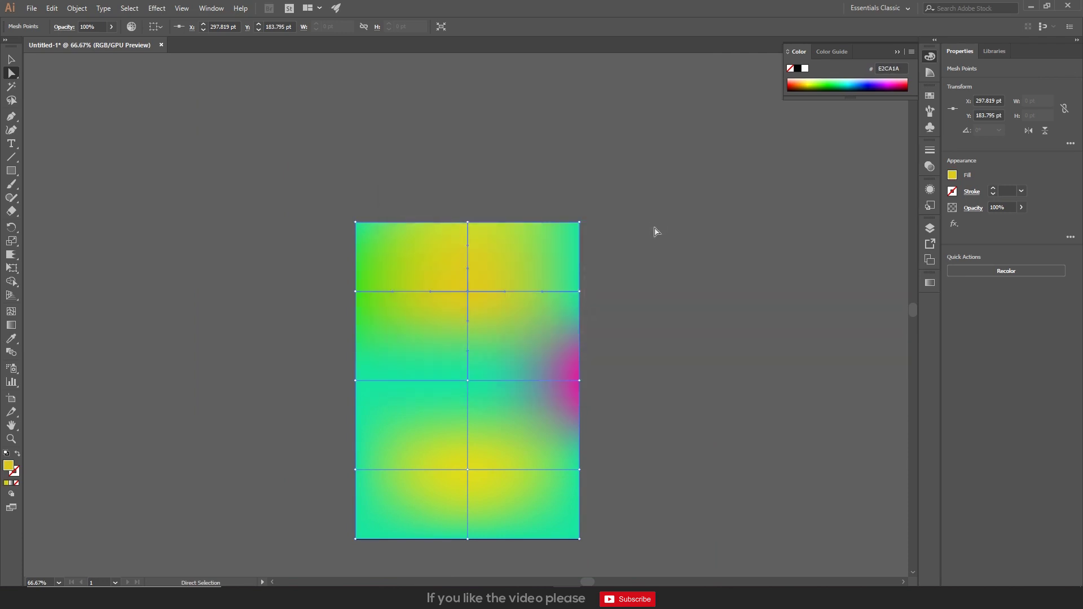
- Colour the left edge's mid-height point orange and its lower point sampled pink
left_click_drag(303, 367, 369, 395)
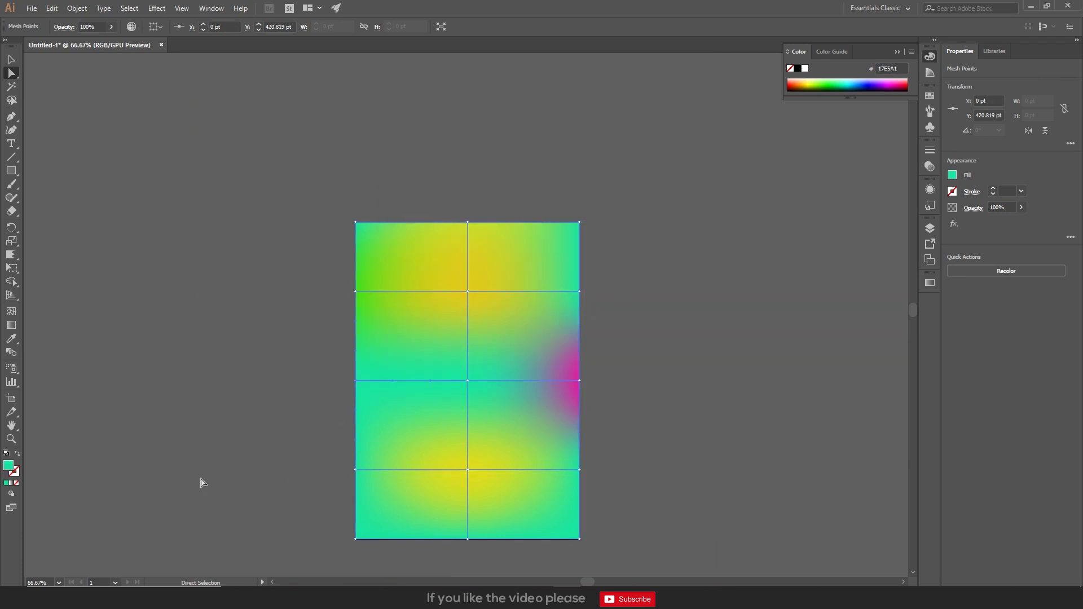
double_click(9, 467)
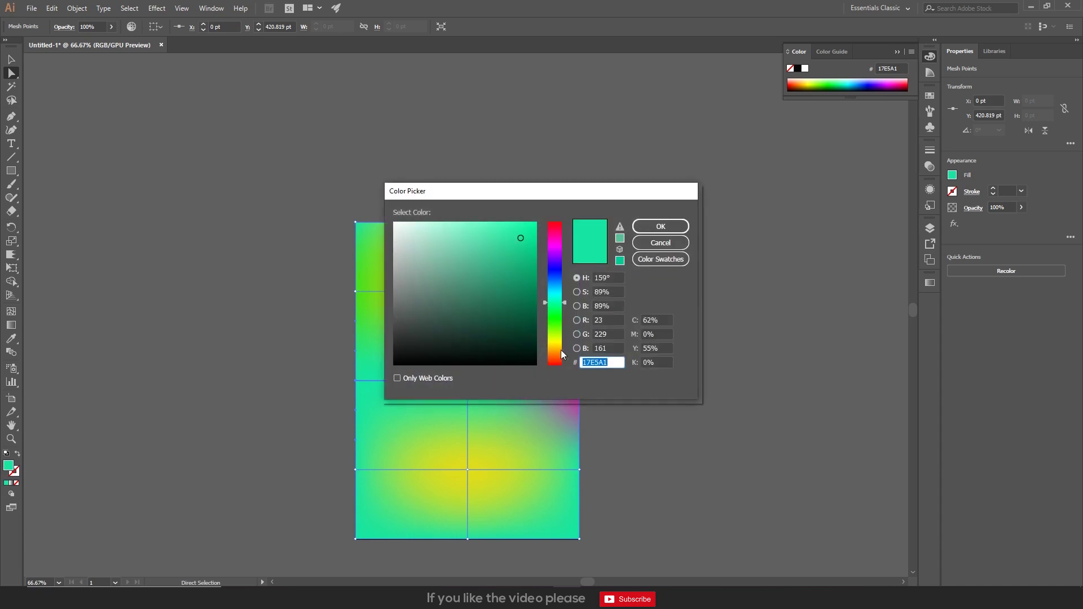
left_click(561, 350)
left_click(657, 226)
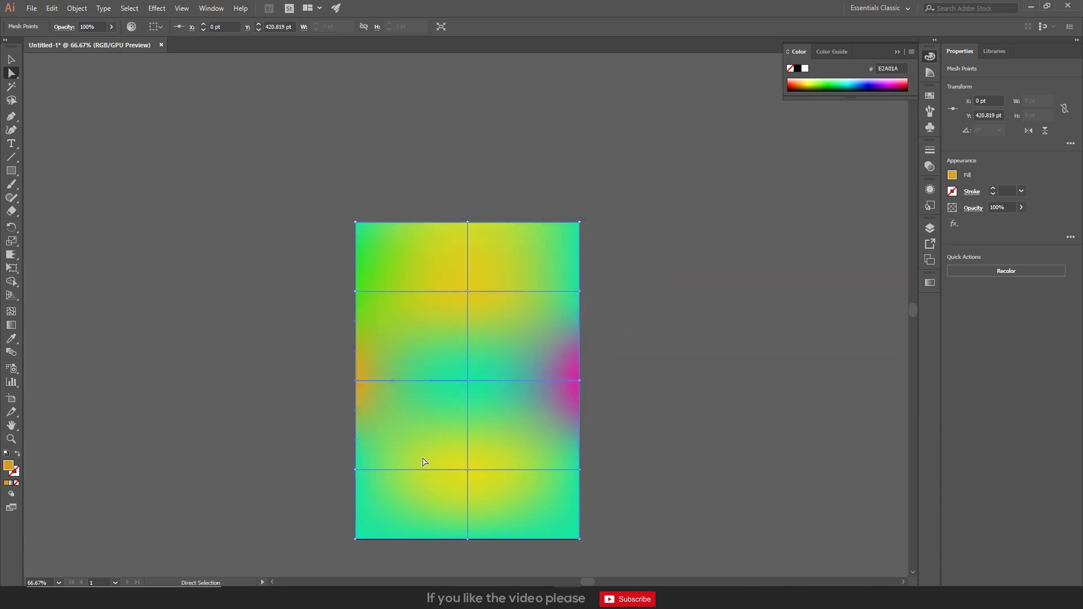
left_click_drag(375, 500, 320, 466)
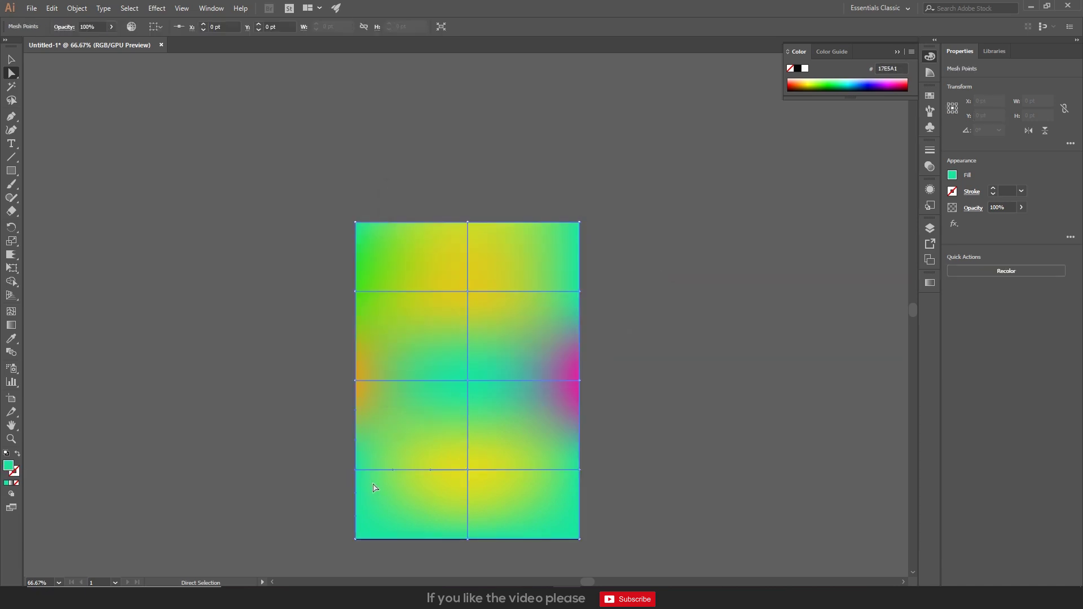
left_click(378, 522)
left_click(367, 492)
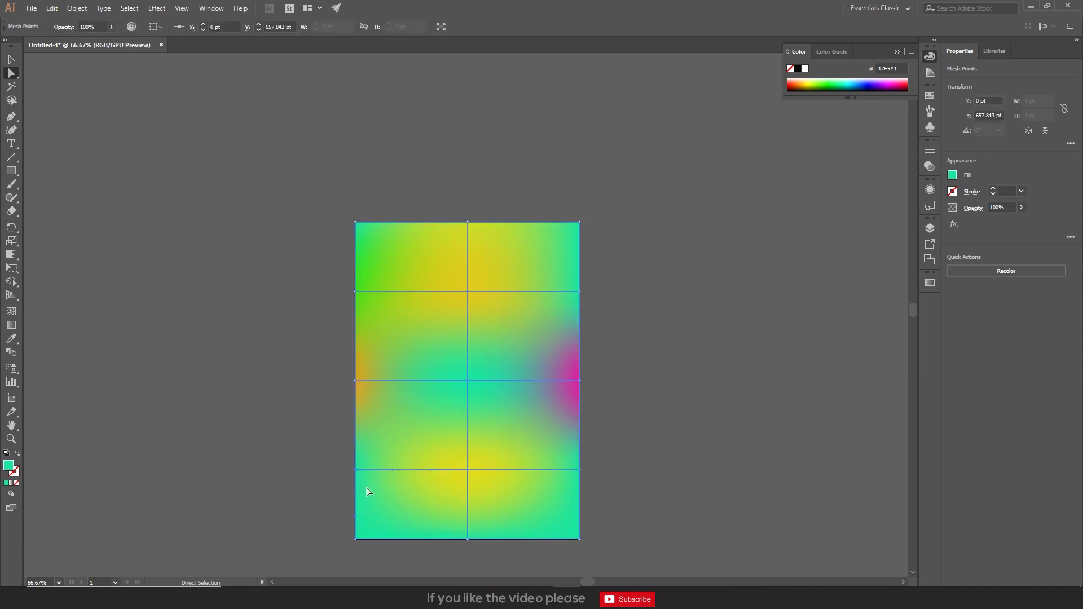
key("i")
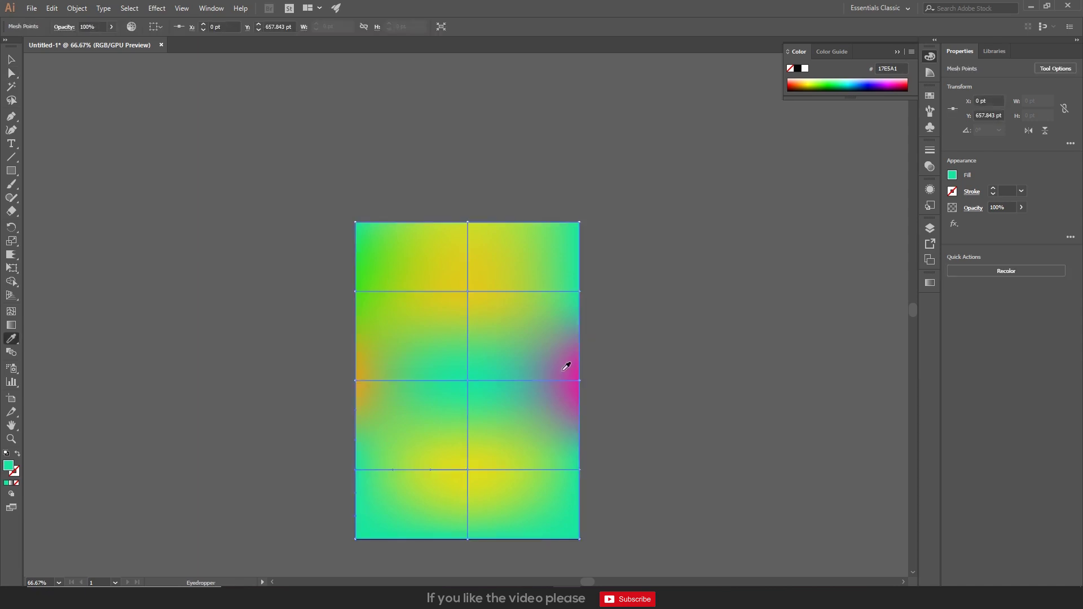
left_click(564, 369)
key("a")
- Sample yellow-green onto the bottom-left corner point and magenta onto the bottom-right corner
left_click_drag(324, 532, 382, 564)
key("i")
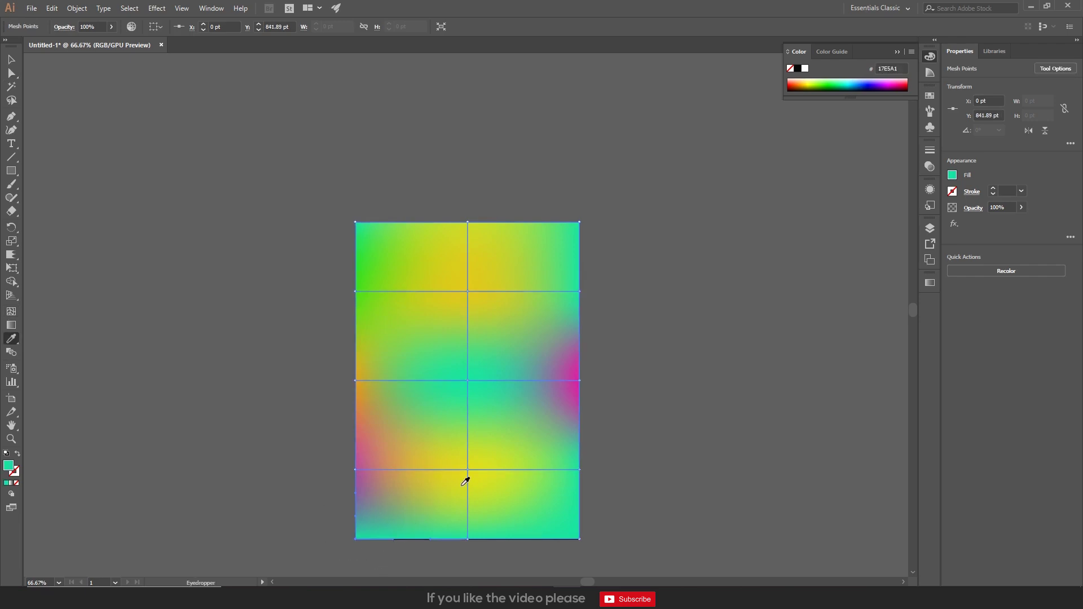
left_click(465, 480)
key("a")
left_click_drag(621, 534, 558, 565)
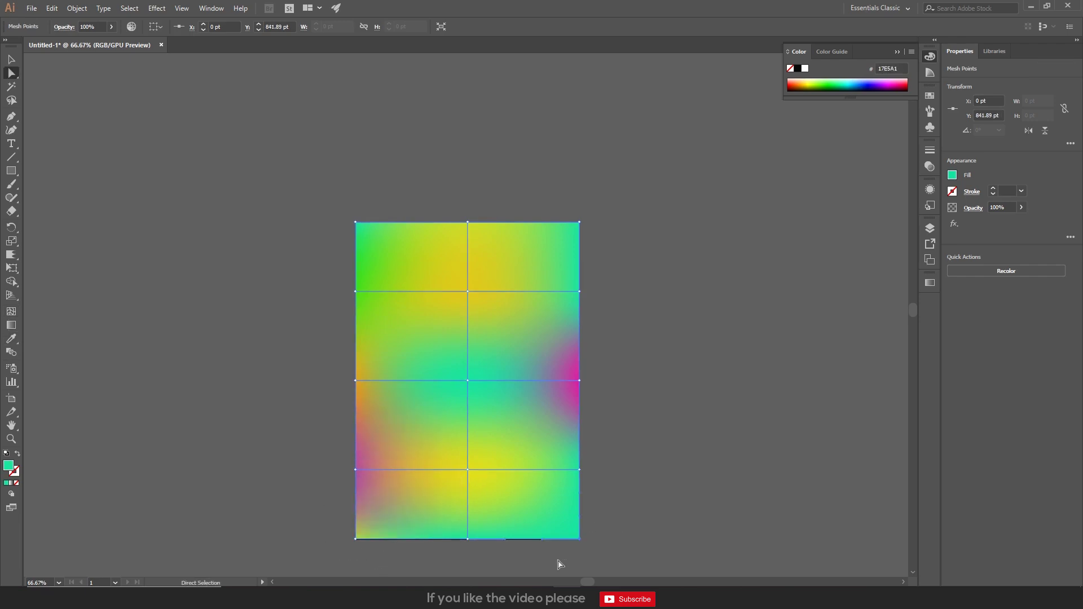
key("i")
left_click(578, 391)
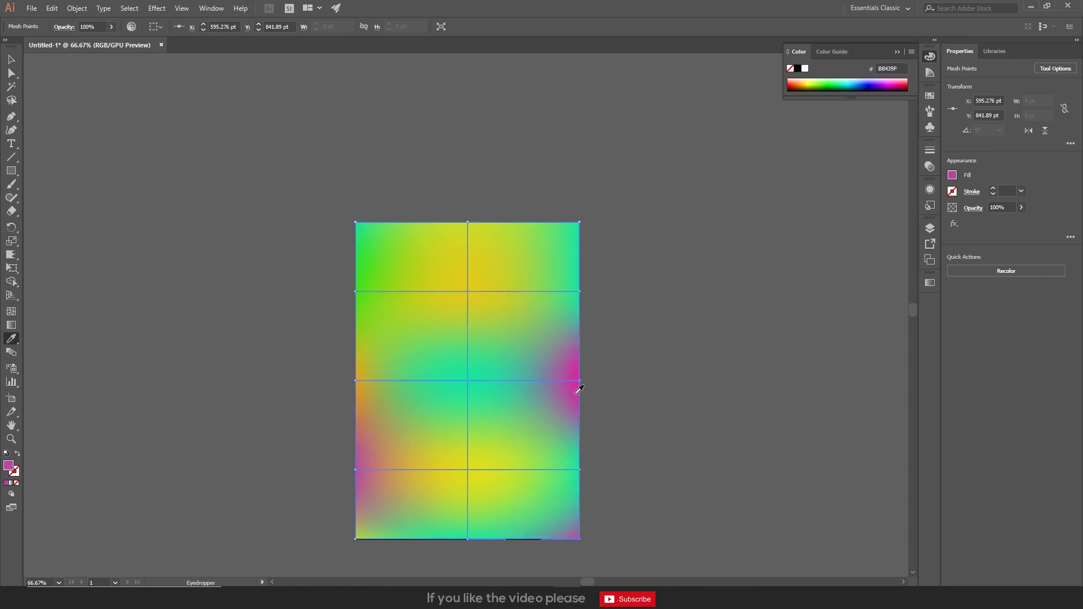
key("a")
- Sample pink onto the bottom-middle mesh point
left_click(468, 539)
key("u")
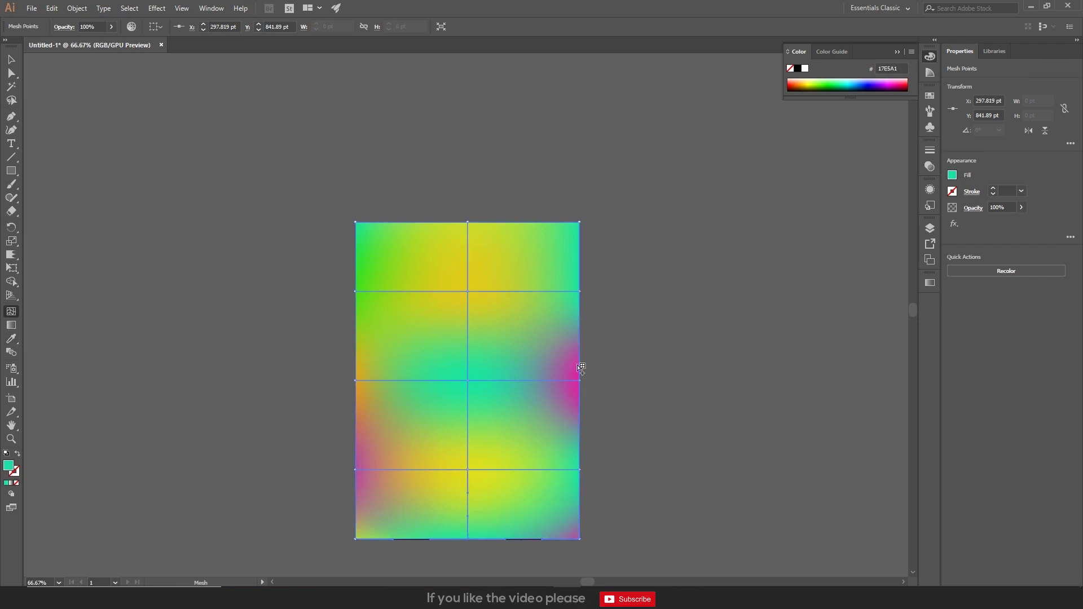
key("i")
left_click(573, 374)
key("a")
- Give the central mesh point a warm orange-yellow, deselect the mesh, and switch to Photoshop
left_click(468, 470)
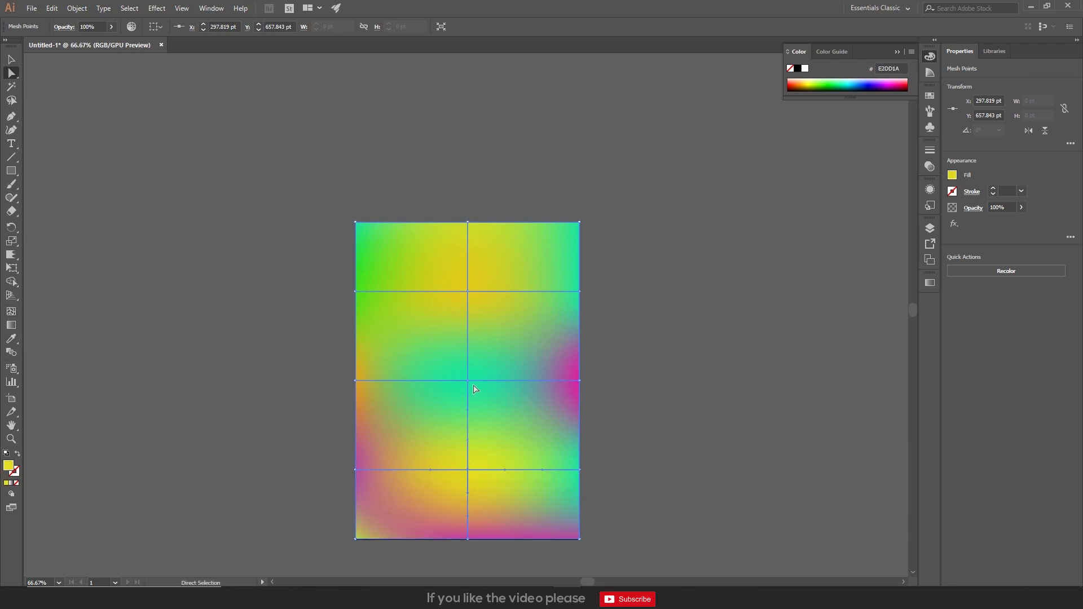
left_click(467, 380)
key("i")
left_click(415, 490)
left_click(429, 487)
key("a")
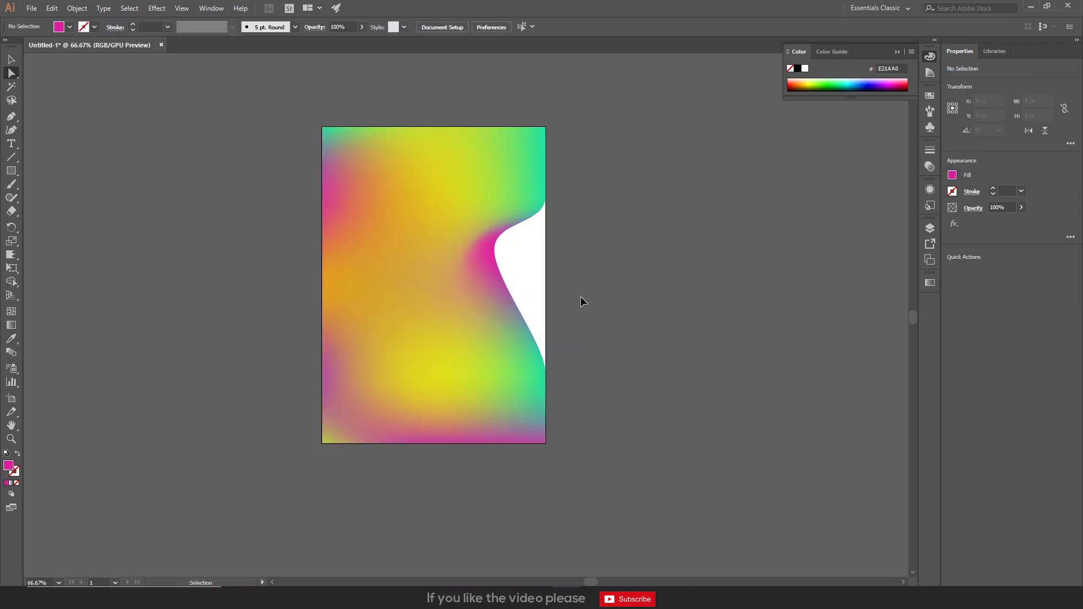
key("ctrl+z")
left_click(625, 275)
key("alt+Tab")
key("alt+Tab")
key("Tab")
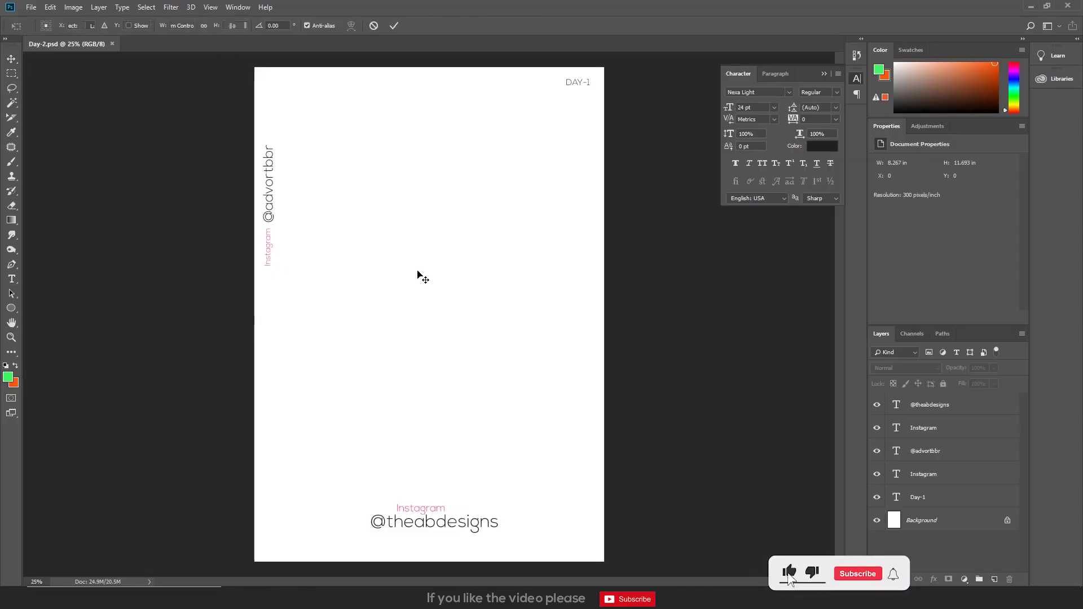
- Paste the gradient as a smart object beneath the text layers and merge a duplicate into pixel layer Group 1
key("ctrl+v")
key("Return")
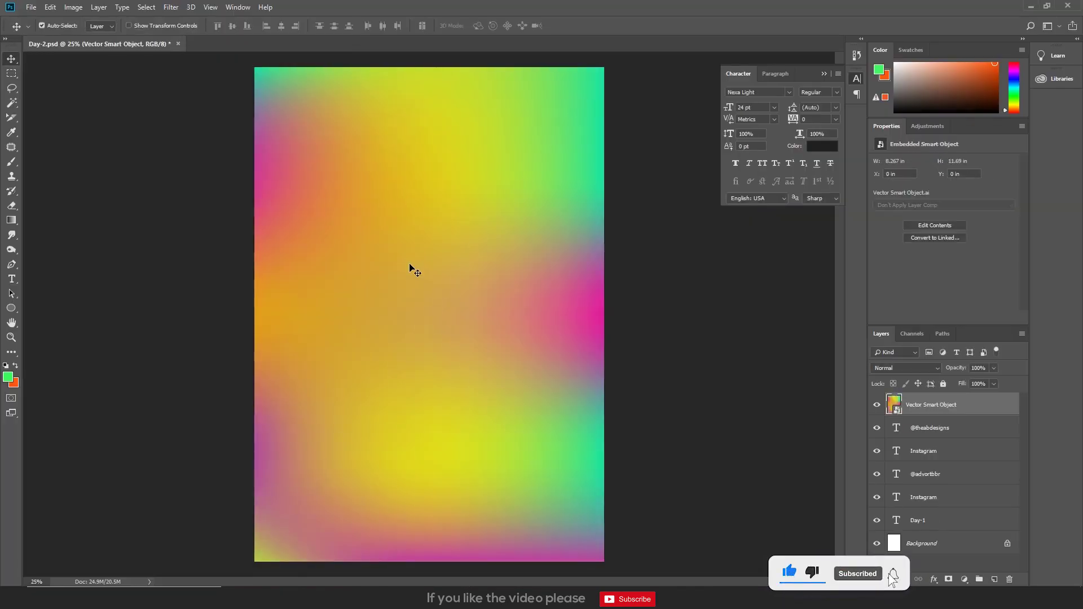
key("ctrl+shift+bracketleft")
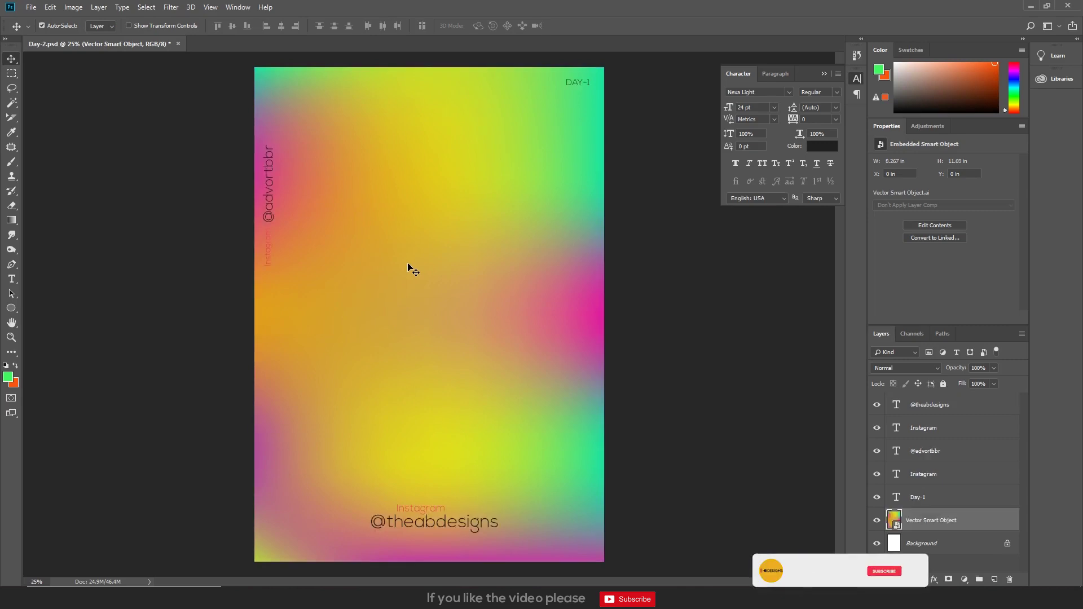
key("ctrl")
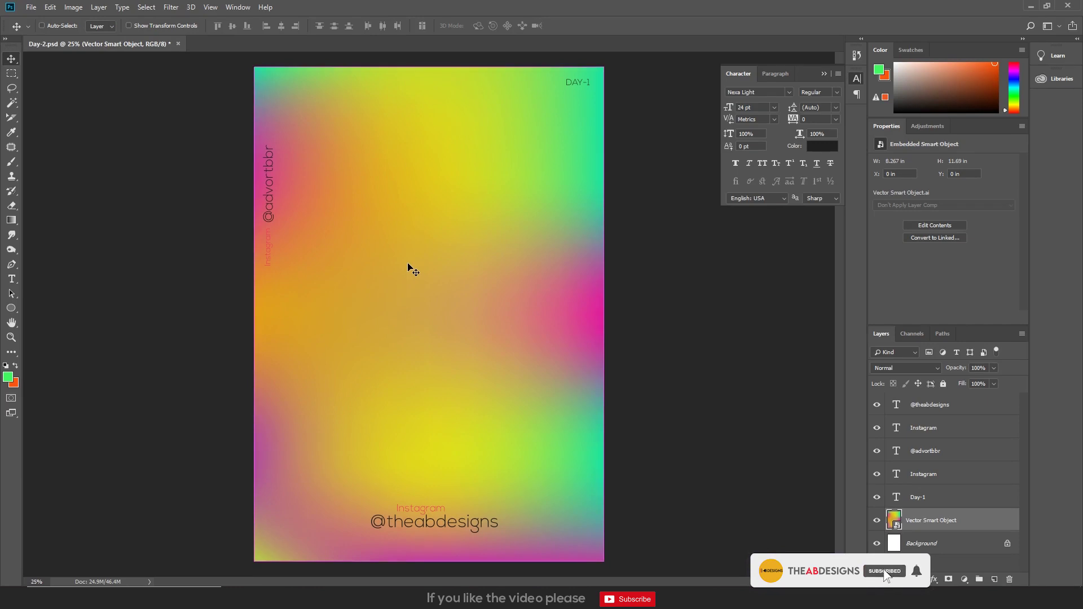
key("ctrl+j")
key("ctrl+g")
key("ctrl+e")
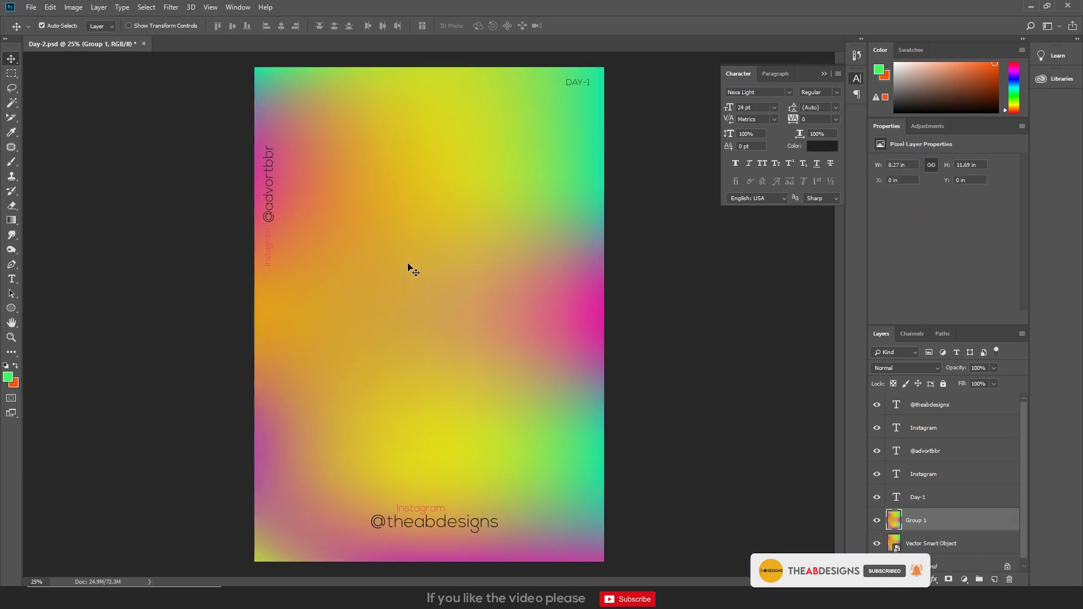
- Apply a Displace filter at scale 300 using 10.psd as the map
left_click(167, 12)
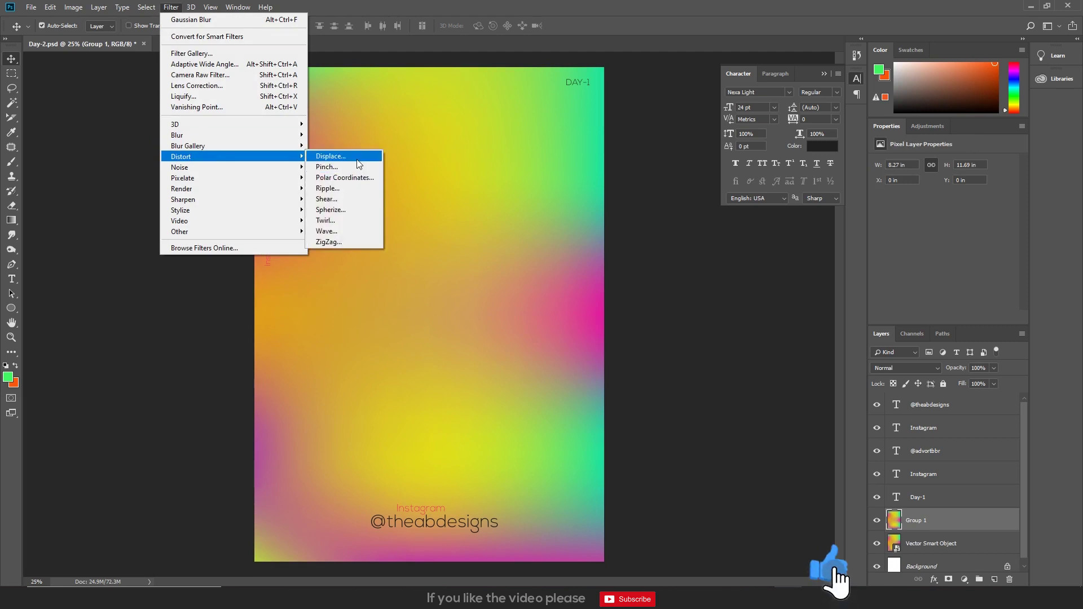
left_click(357, 158)
left_click(599, 185)
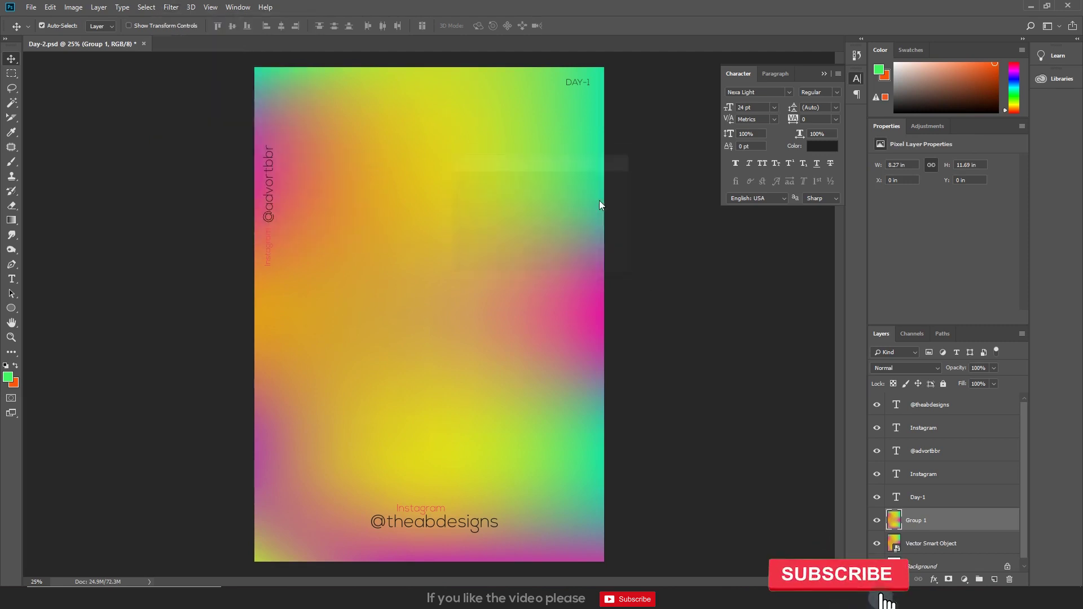
scroll(401, 350, "down", 2)
left_click(357, 347)
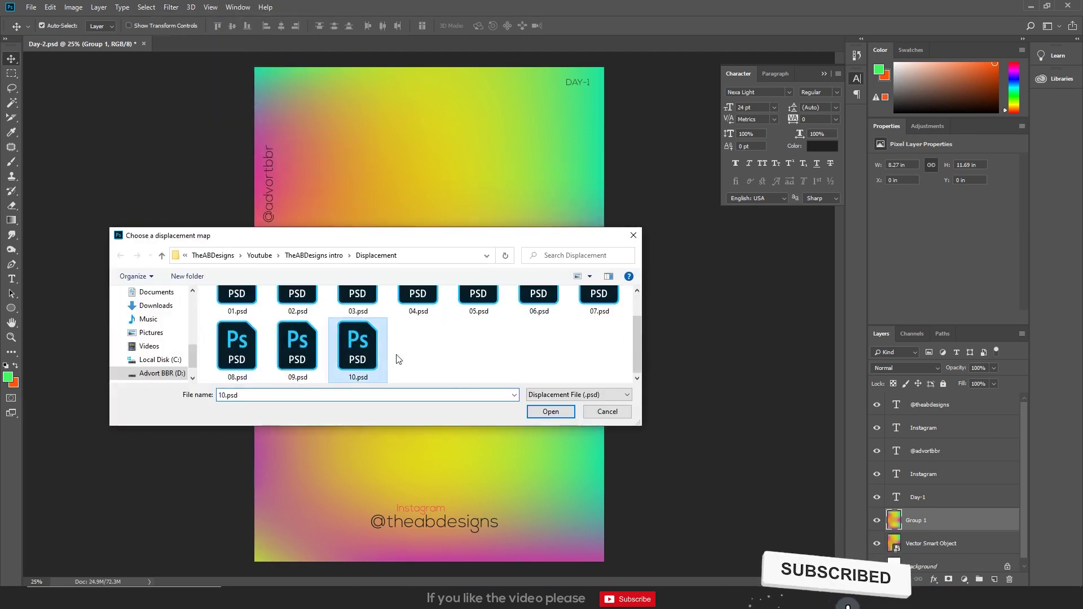
left_click(551, 411)
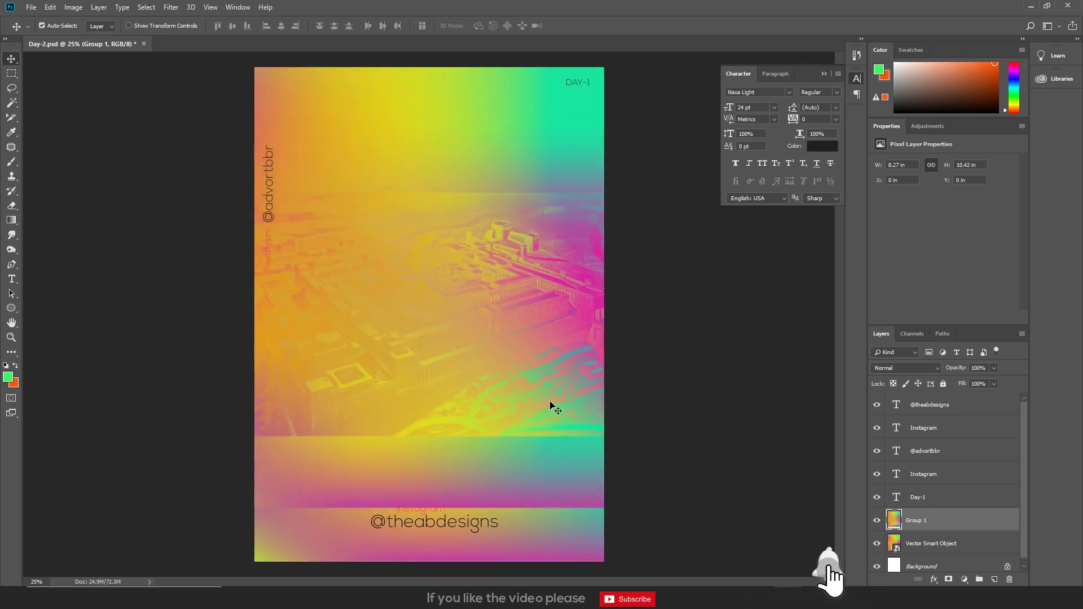
- Align Group 1 to the canvas's top-left corner and add a layer mask to it
mouse_move(505, 306)
left_mouse_down()
mouse_move(543, 295)
mouse_move(519, 294)
left_mouse_up()
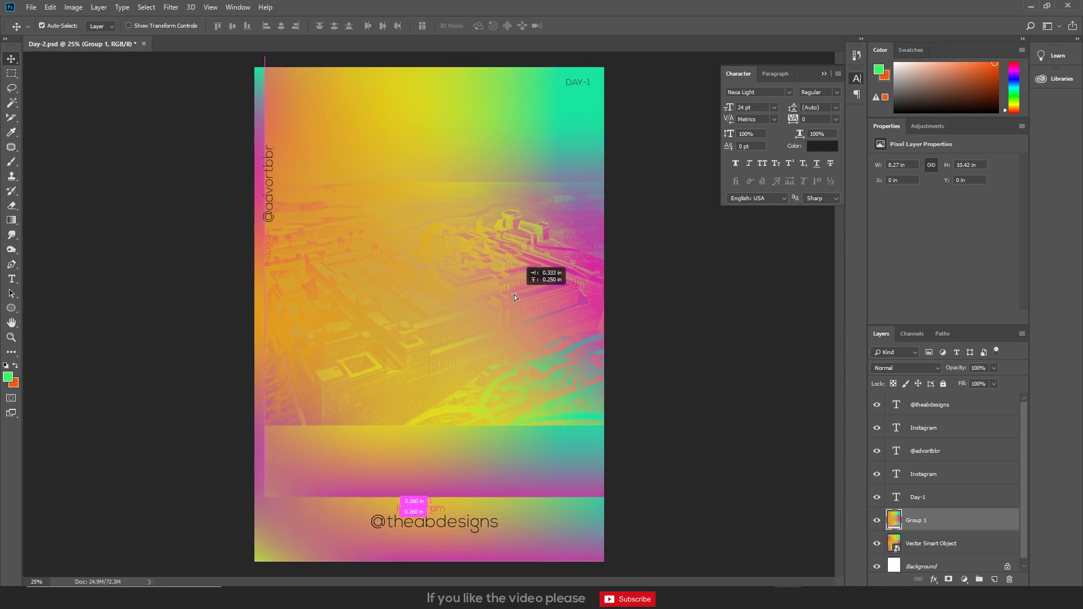
scroll(545, 271, "up", 3)
scroll(540, 256, "up", 1)
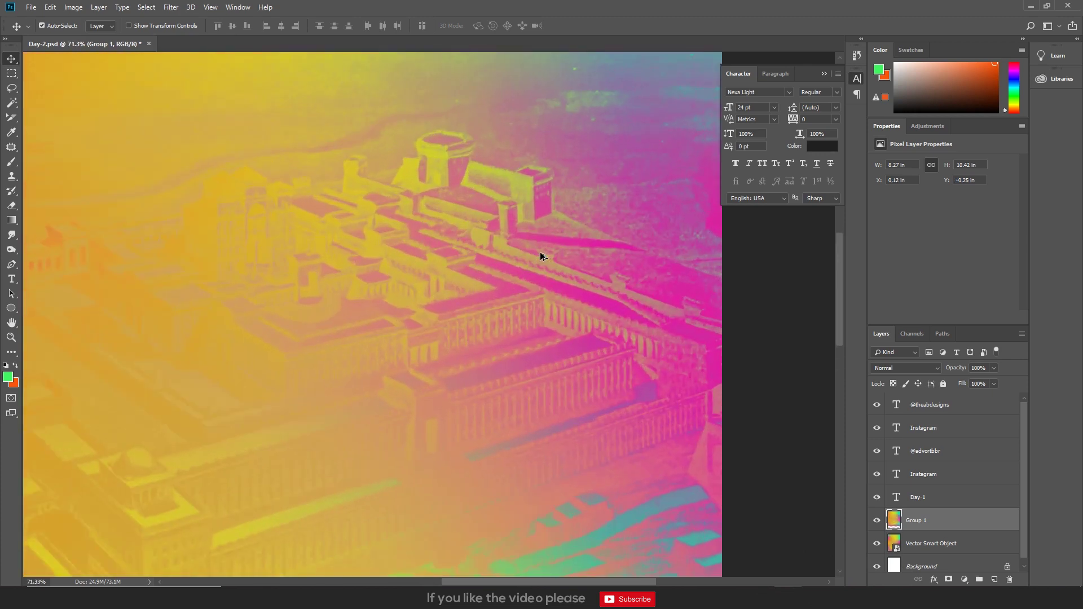
scroll(540, 255, "down", 2)
scroll(540, 255, "down", 2)
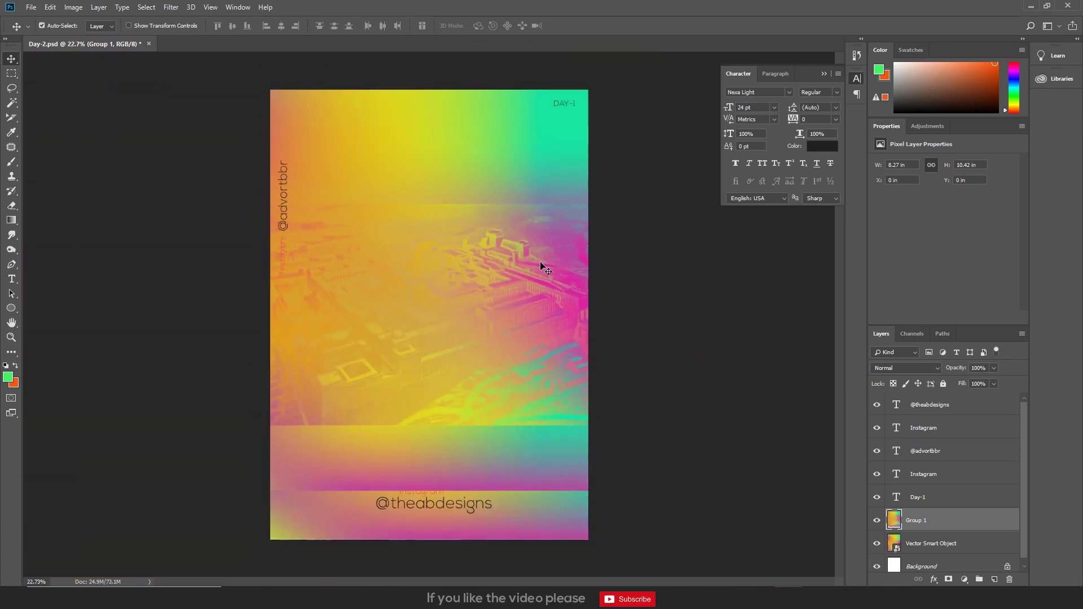
mouse_move(544, 374)
left_mouse_down()
mouse_move(547, 288)
mouse_move(553, 358)
left_mouse_up()
scroll(403, 296, "up", 2)
scroll(587, 223, "up", 1)
scroll(597, 218, "down", 2)
left_click(949, 579)
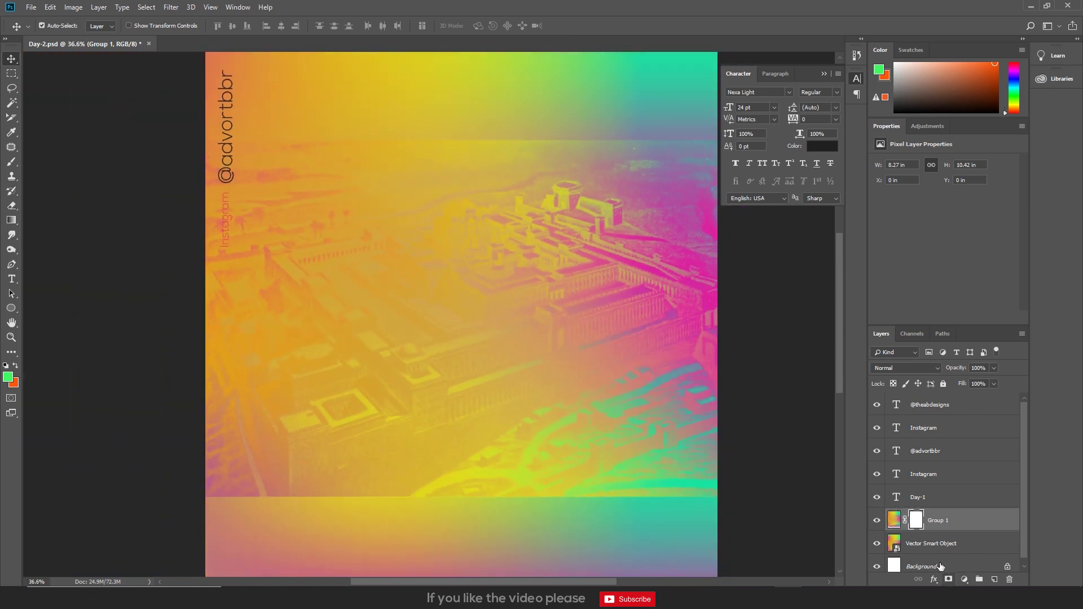
- Paint white on Group 1's mask to reveal the city and clouds across the middle
key("ctrl+i")
key("ctrl+i")
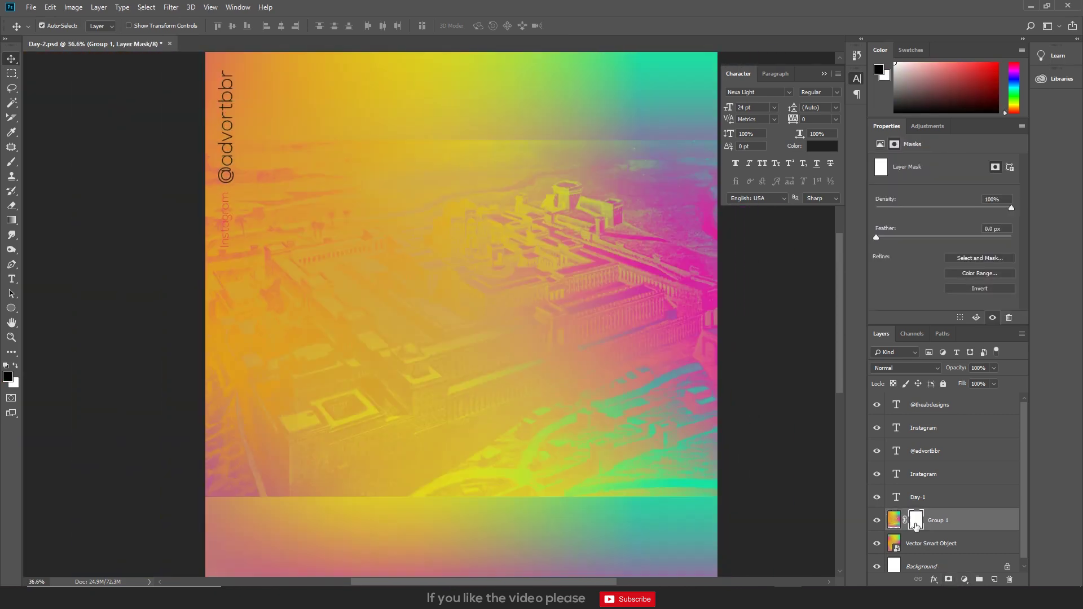
key("ctrl+i")
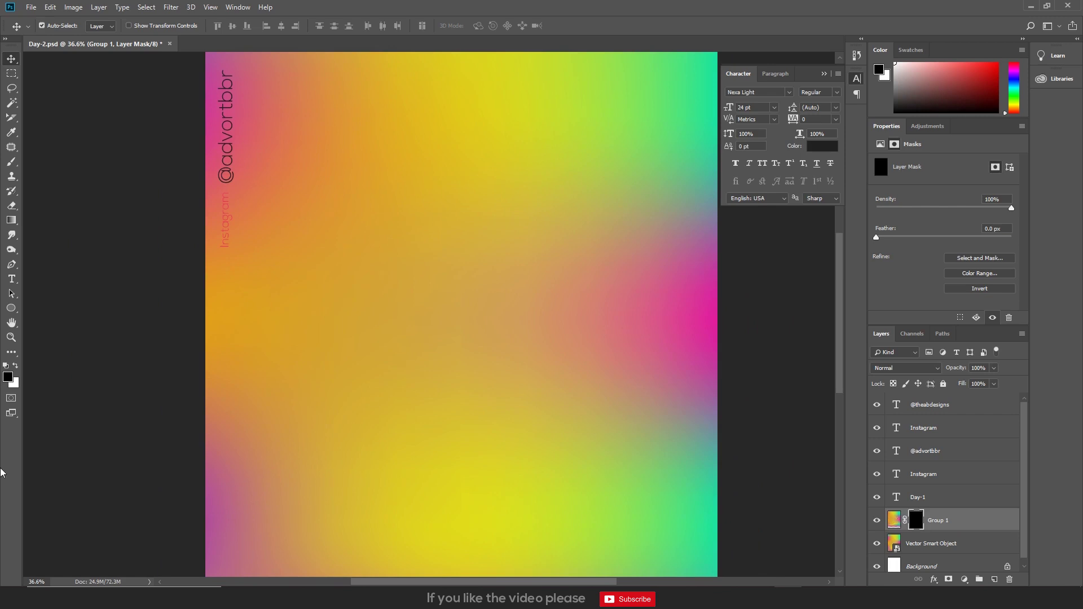
left_click(18, 366)
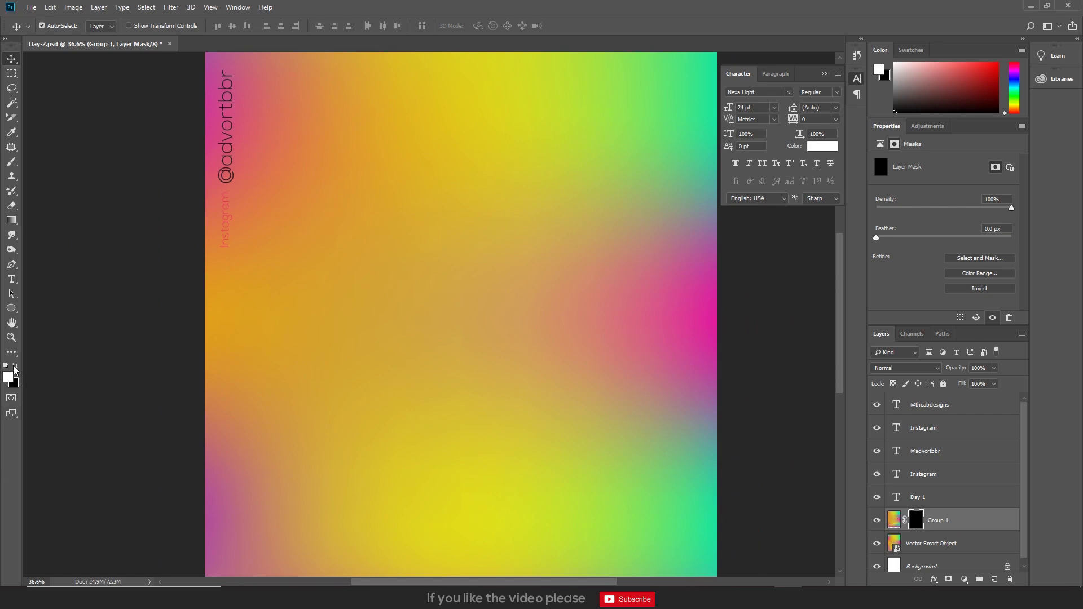
key("b")
left_click_drag(304, 100, 445, 350)
scroll(445, 351, "down", 1)
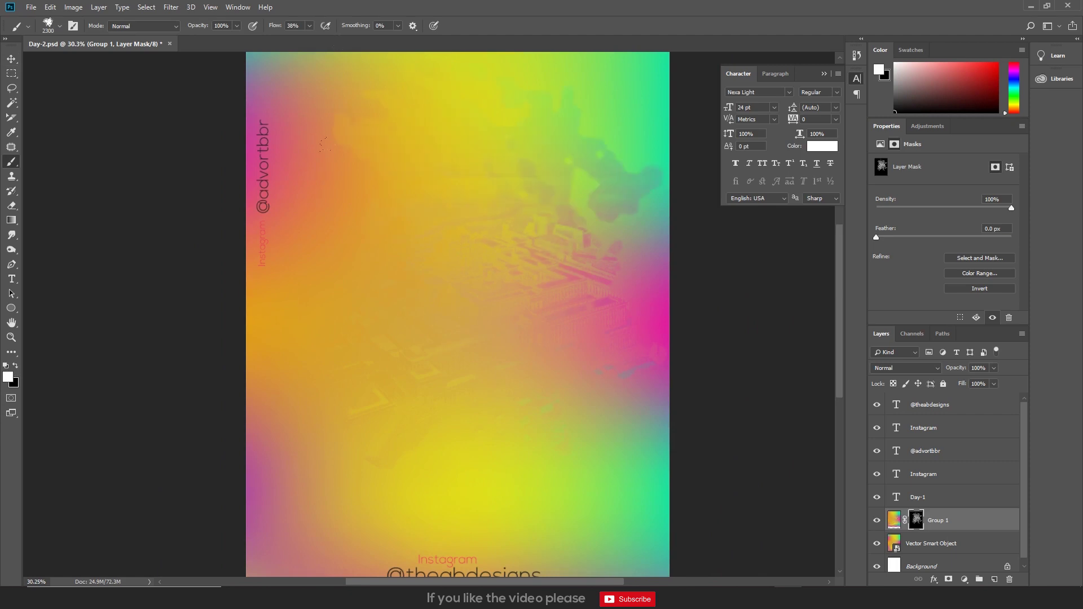
left_click_drag(514, 385, 341, 189)
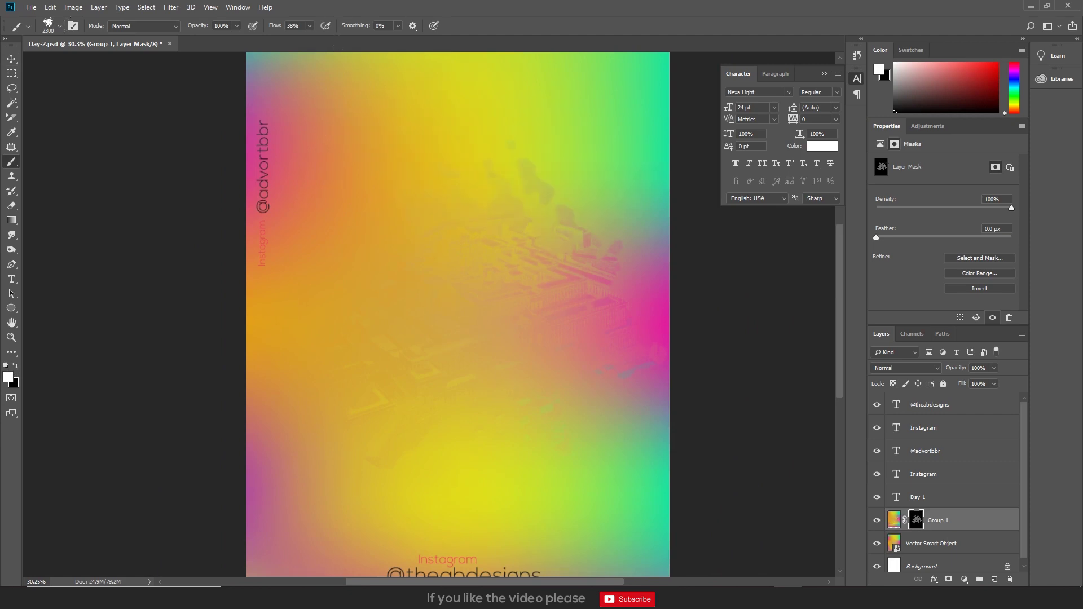
left_click(59, 26)
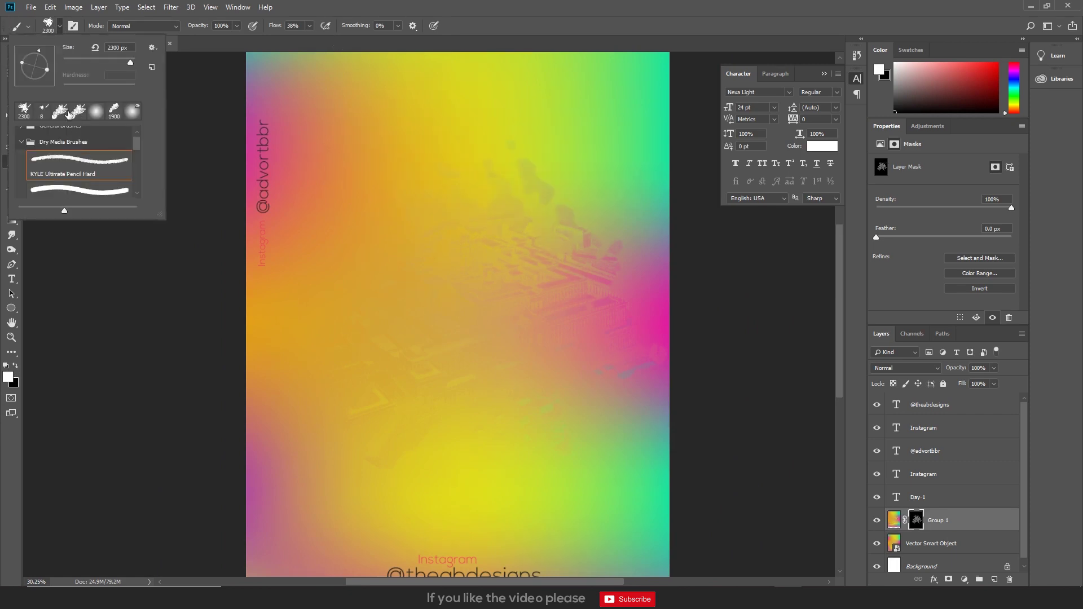
left_click(283, 210)
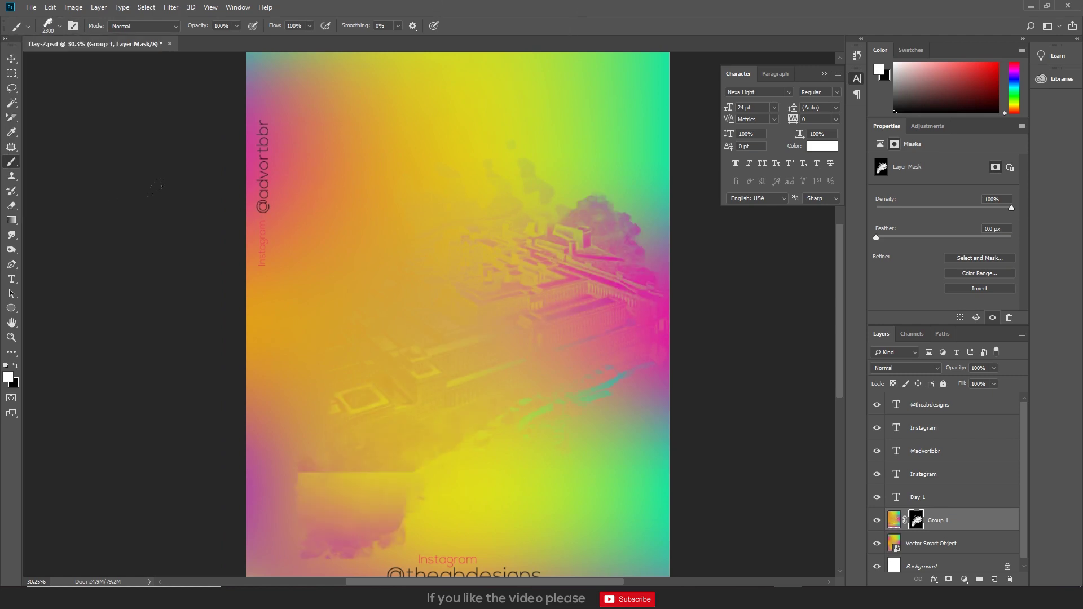
left_click(620, 186)
scroll(512, 377, "down", 2)
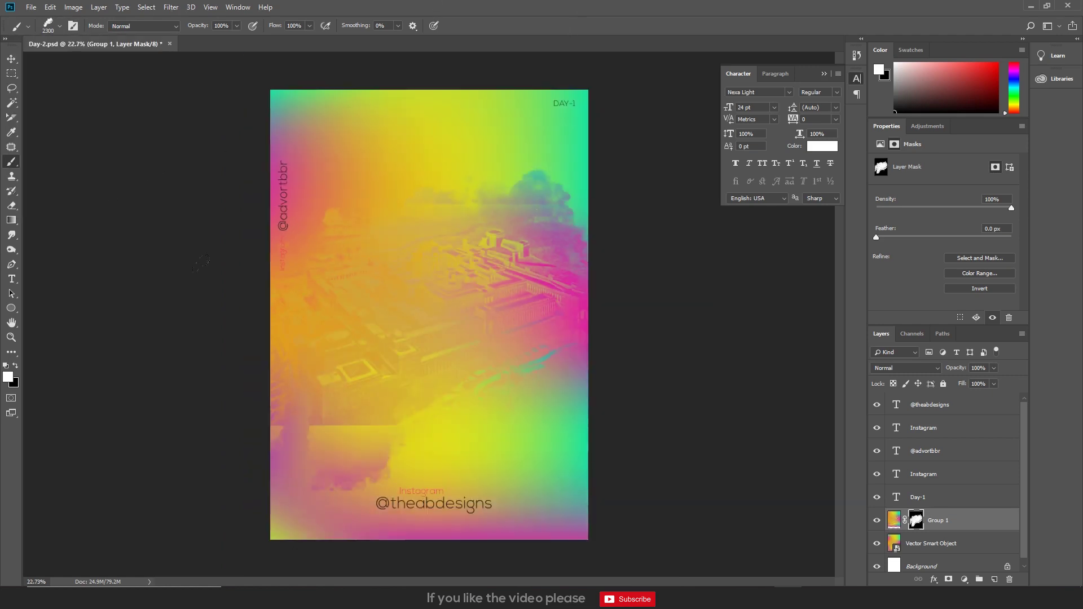
- Paint black on the mask to hide the clouds at upper right and lower left
left_click(15, 365)
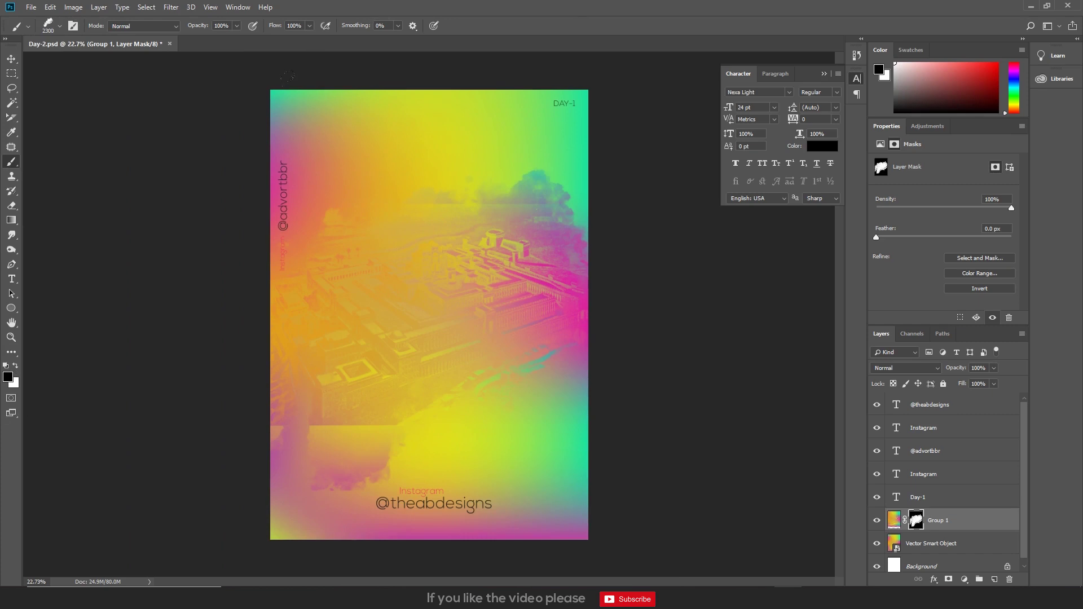
right_click(460, 232)
left_click(581, 23)
left_click_drag(508, 187, 466, 135)
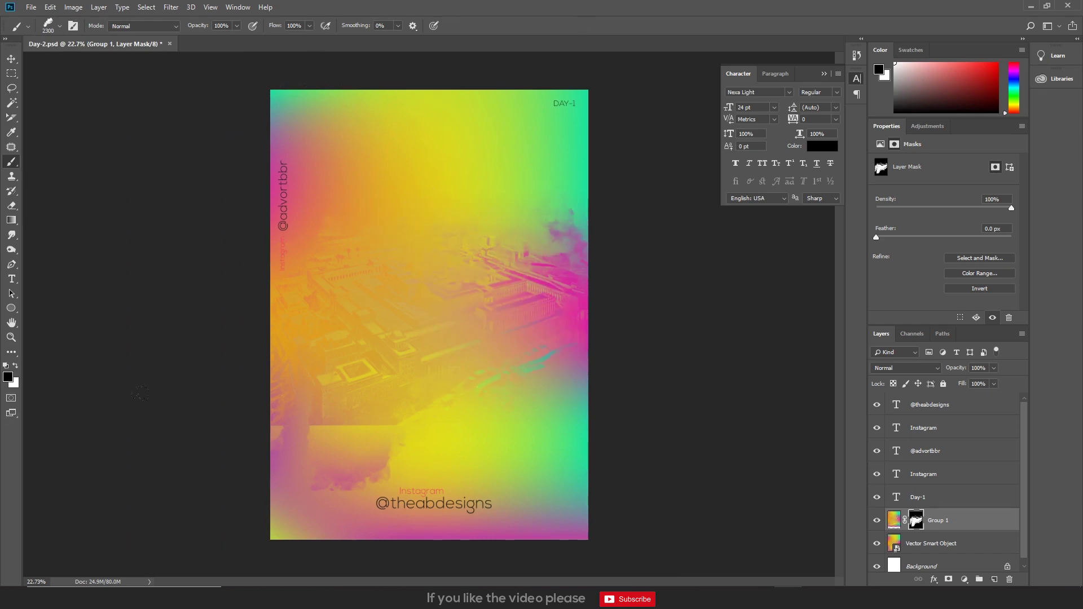
left_click_drag(164, 391, 32, 407)
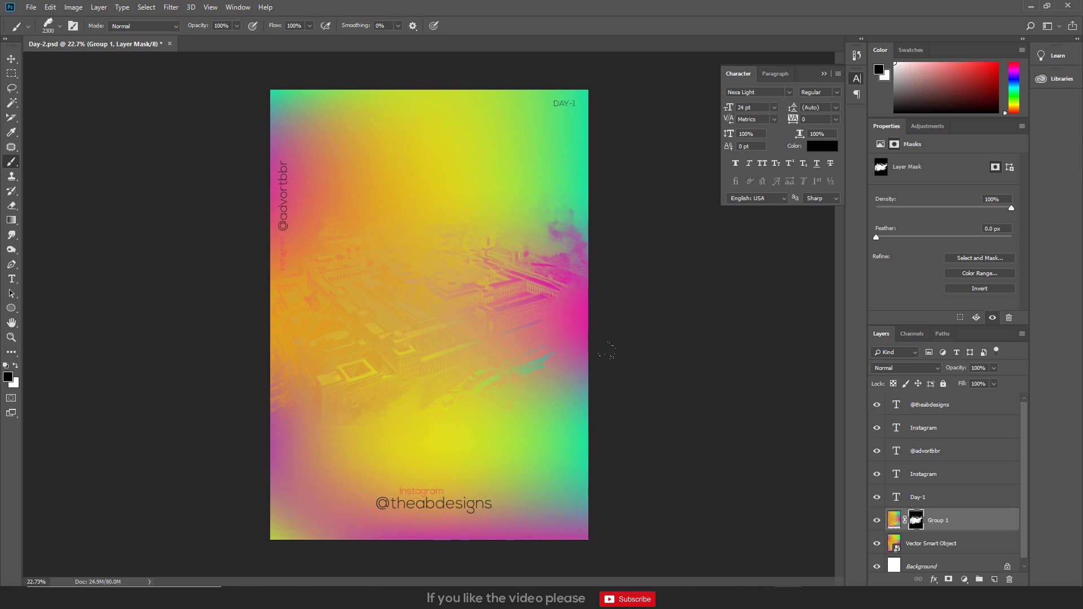
- Nudge the masked city image slightly upward and pick the background gradient layer
key("v")
left_click_drag(437, 346, 449, 307)
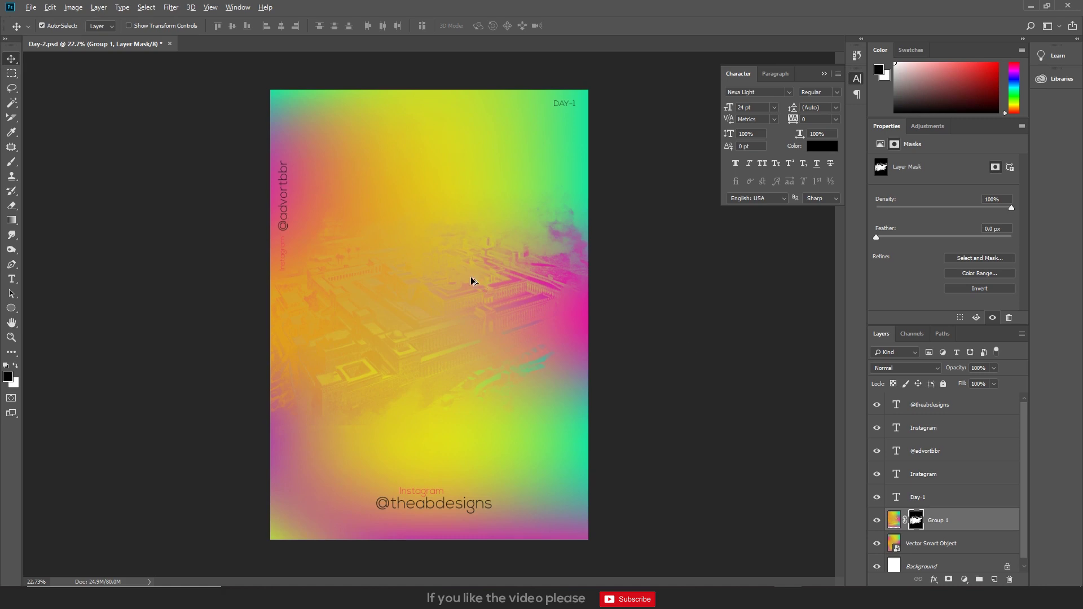
scroll(476, 281, "up", 2)
scroll(488, 274, "down", 1)
scroll(489, 274, "up", 1)
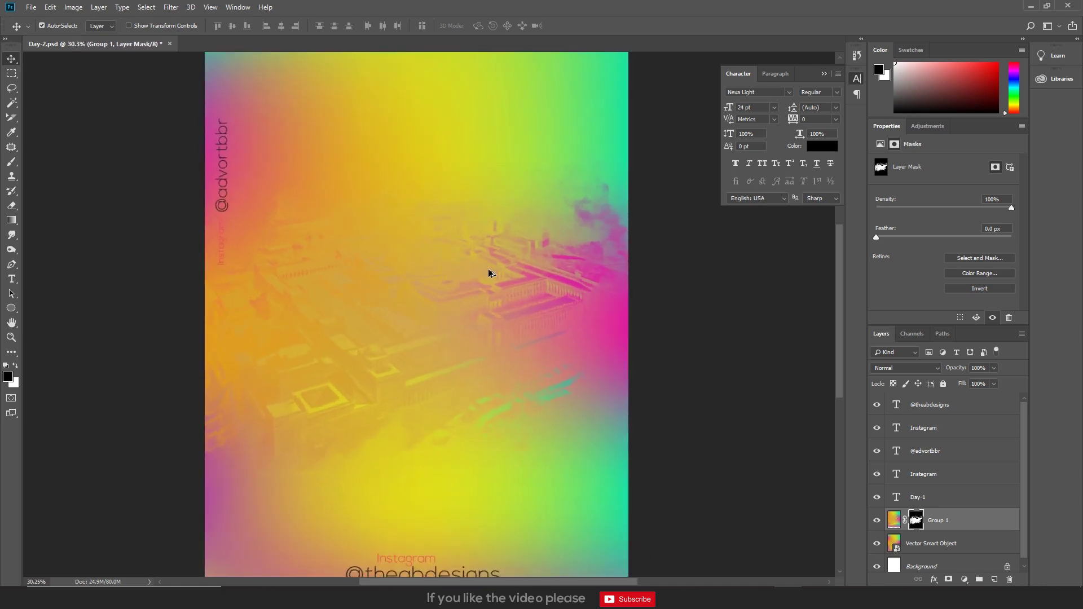
scroll(488, 273, "down", 2)
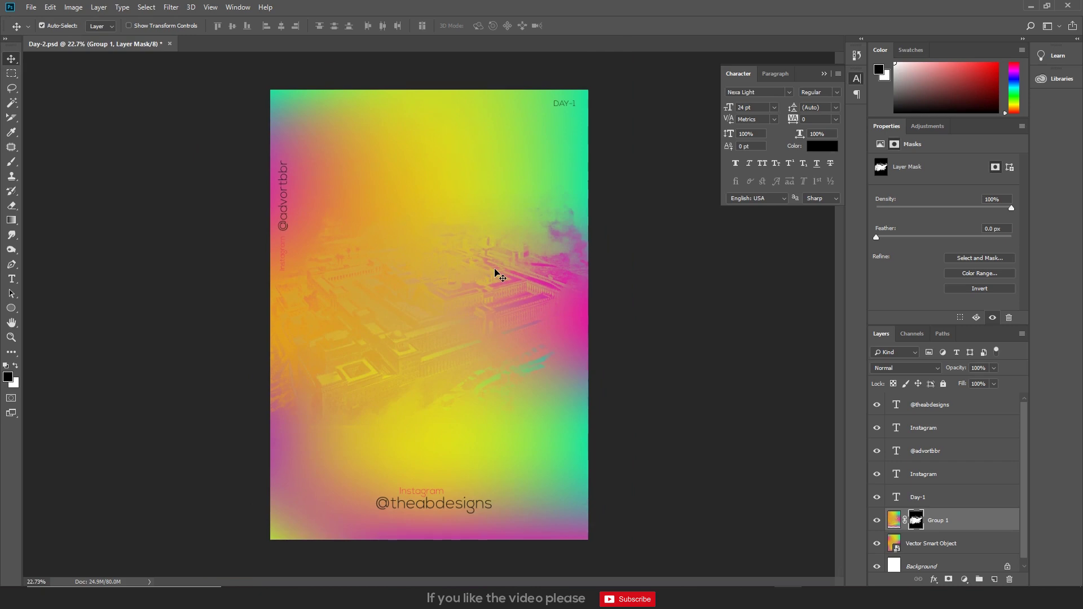
mouse_move(418, 193)
left_mouse_down()
mouse_move(716, 293)
mouse_move(552, 237)
left_mouse_up()
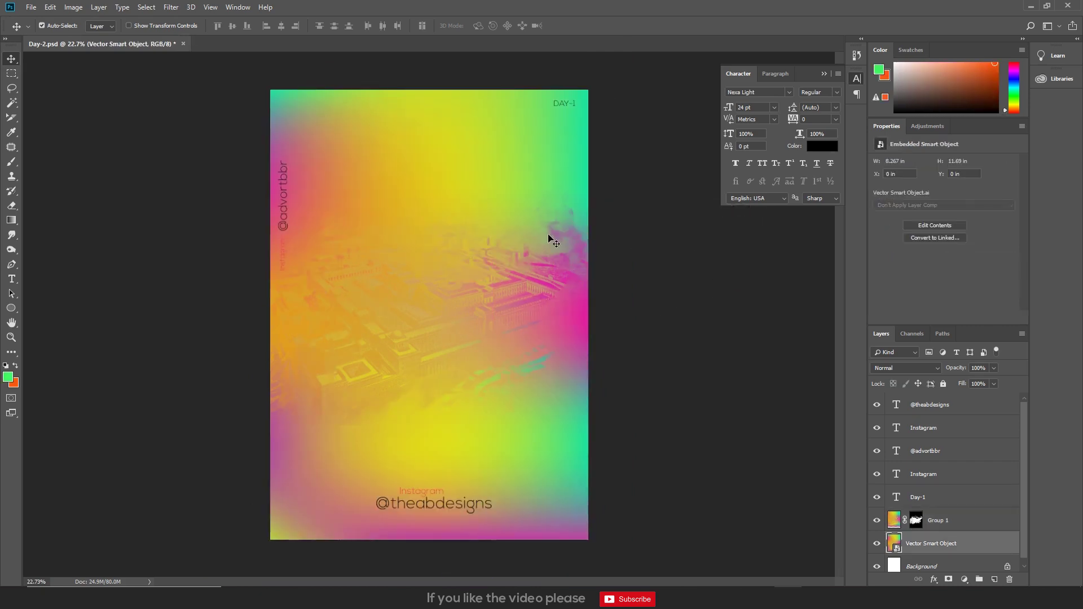
- Add a Hue/Saturation adjustment clipped to the gradient with Hue +18 and Saturation +23
left_click(964, 580)
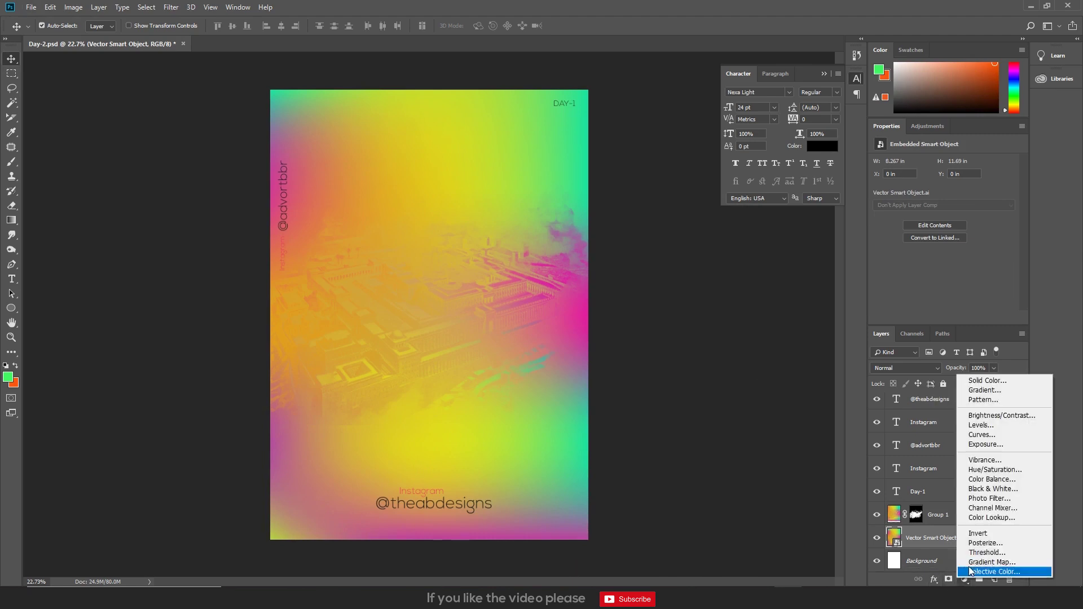
left_click(996, 469)
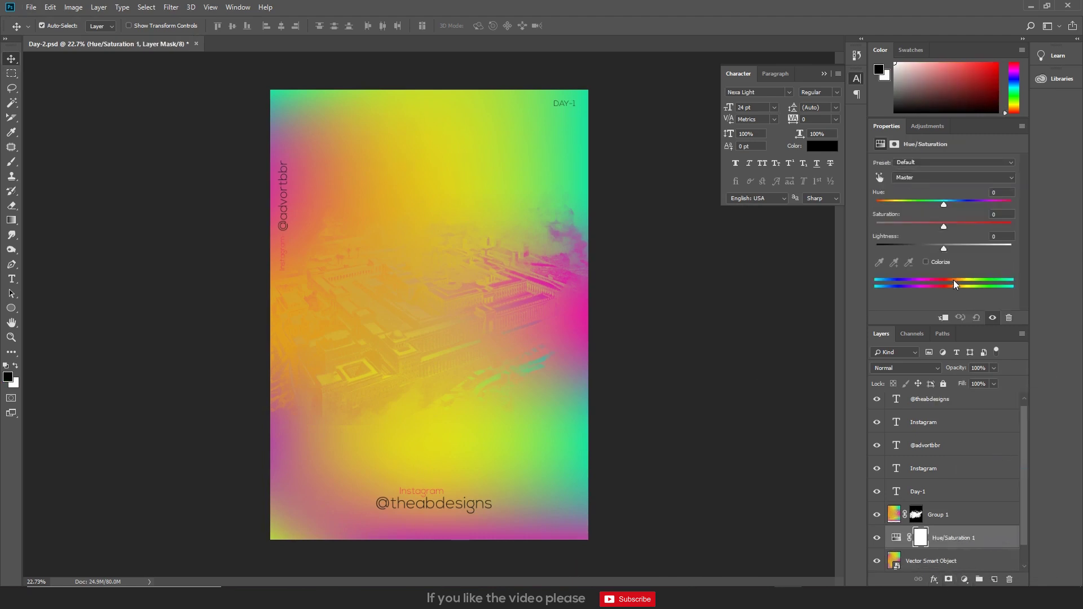
key("ctrl+alt+g")
left_click_drag(953, 223, 956, 206)
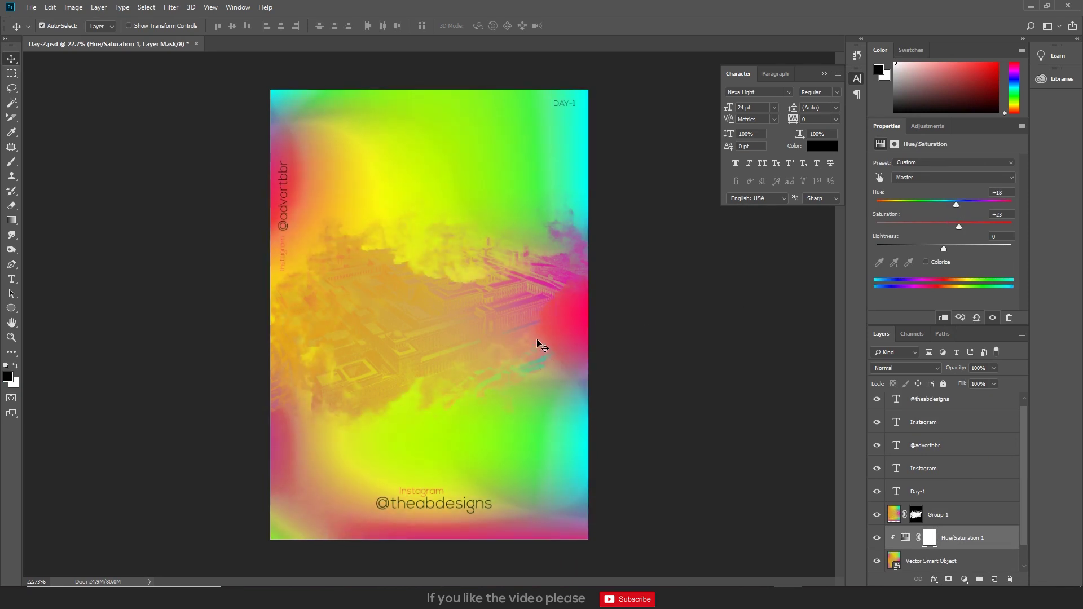
- Try moving the Hue/Saturation layer above Group 1, undo it, and select Group 1
left_click(948, 561)
left_click_drag(970, 538, 969, 511)
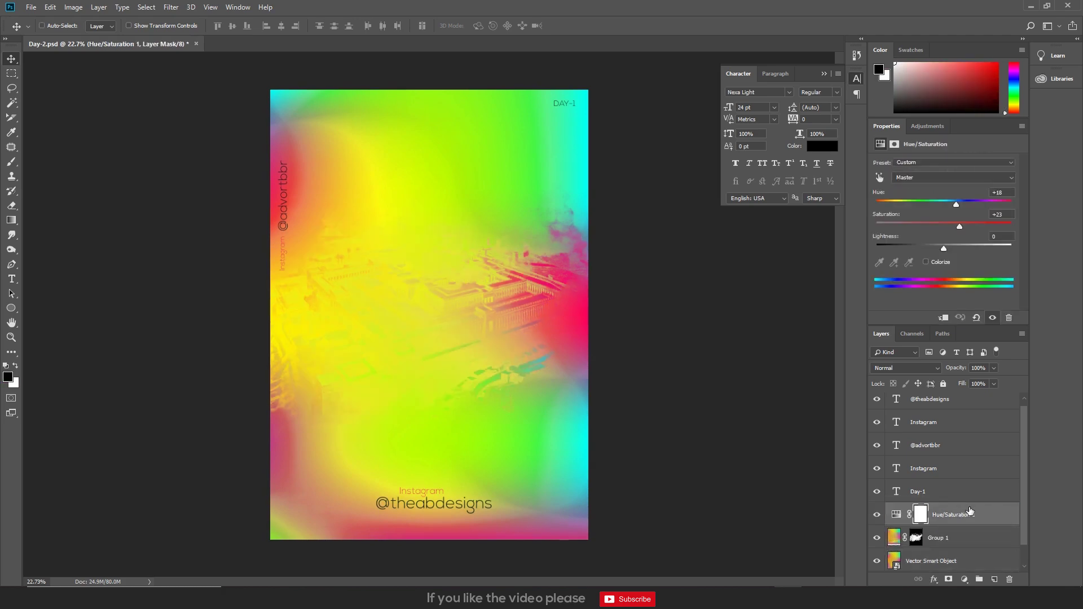
key("ctrl+z")
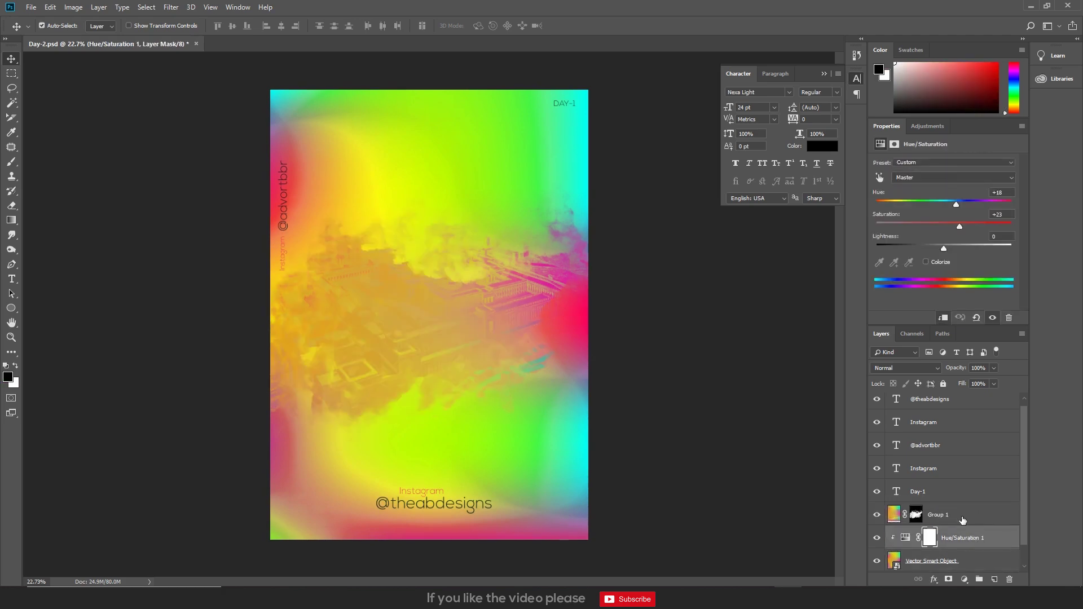
left_click(963, 521)
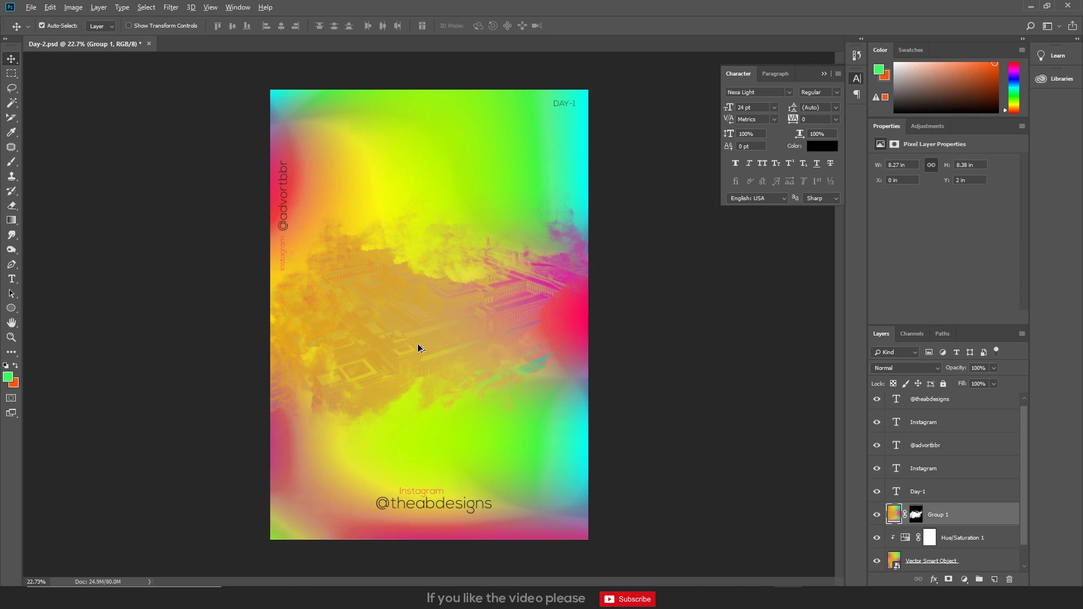
scroll(411, 313, "up", 2)
scroll(411, 313, "up", 1)
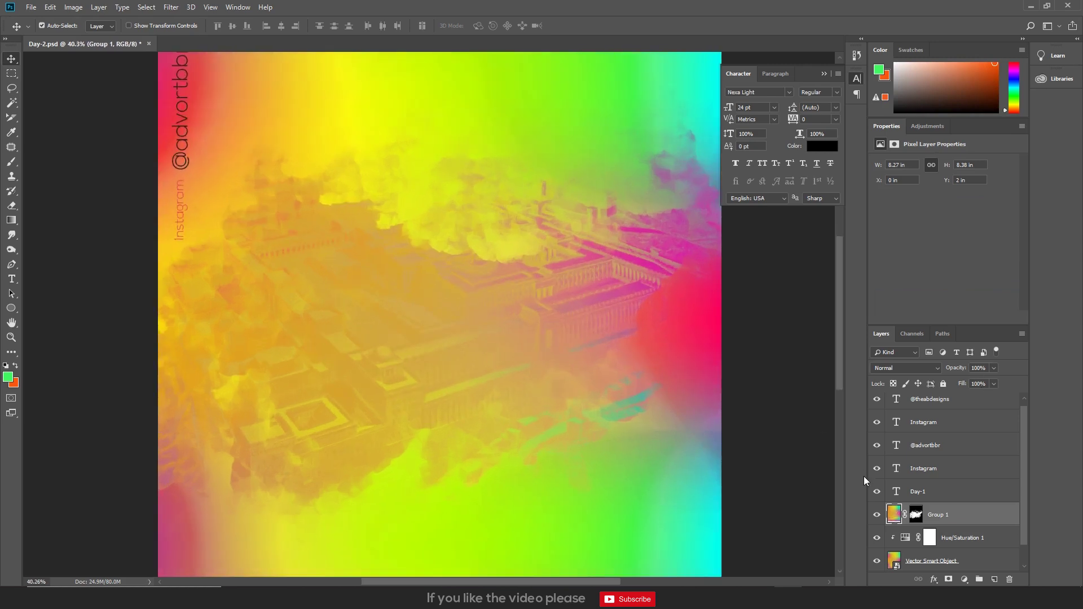
left_click(899, 365)
scroll(899, 365, "down", 5)
scroll(899, 365, "down", 2)
scroll(899, 364, "down", 2)
scroll(899, 365, "down", 2)
scroll(900, 365, "down", 2)
scroll(899, 368, "down", 2)
scroll(900, 368, "down", 1)
scroll(899, 368, "down", 2)
scroll(899, 368, "down", 1)
scroll(899, 364, "down", 1)
scroll(899, 365, "down", 2)
scroll(901, 366, "up", 1)
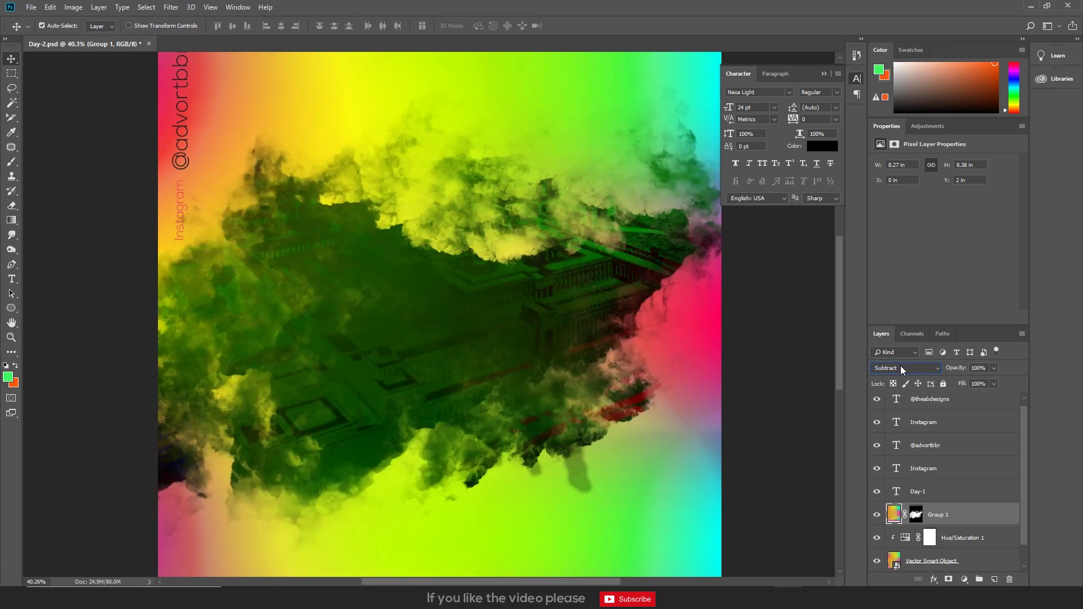
left_click(901, 367)
key("Escape")
left_click(900, 368)
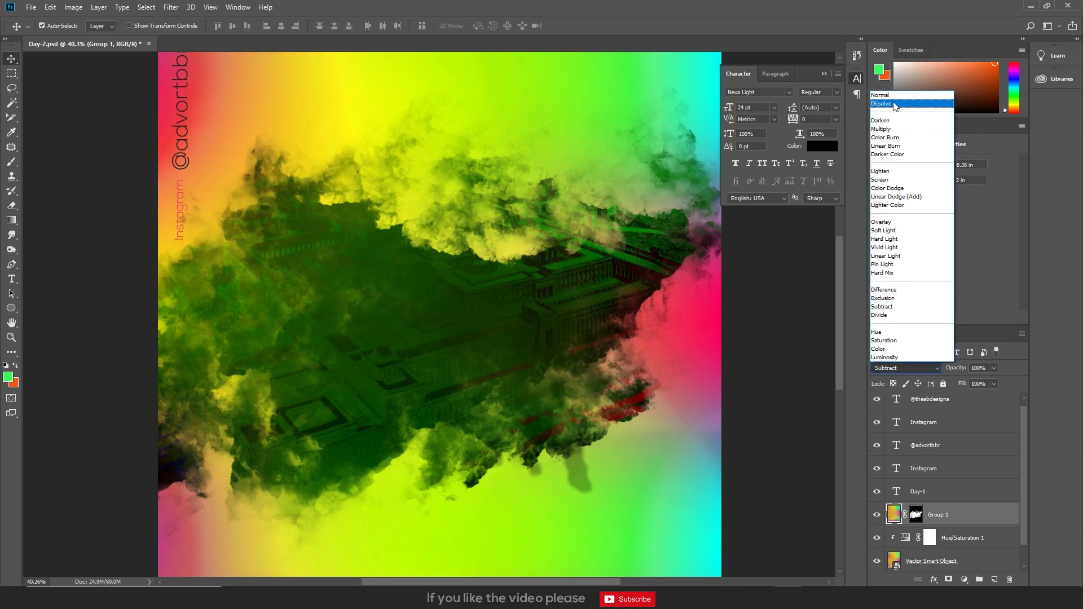
left_click(888, 94)
scroll(468, 331, "down", 2)
scroll(463, 346, "down", 2)
scroll(462, 351, "up", 3)
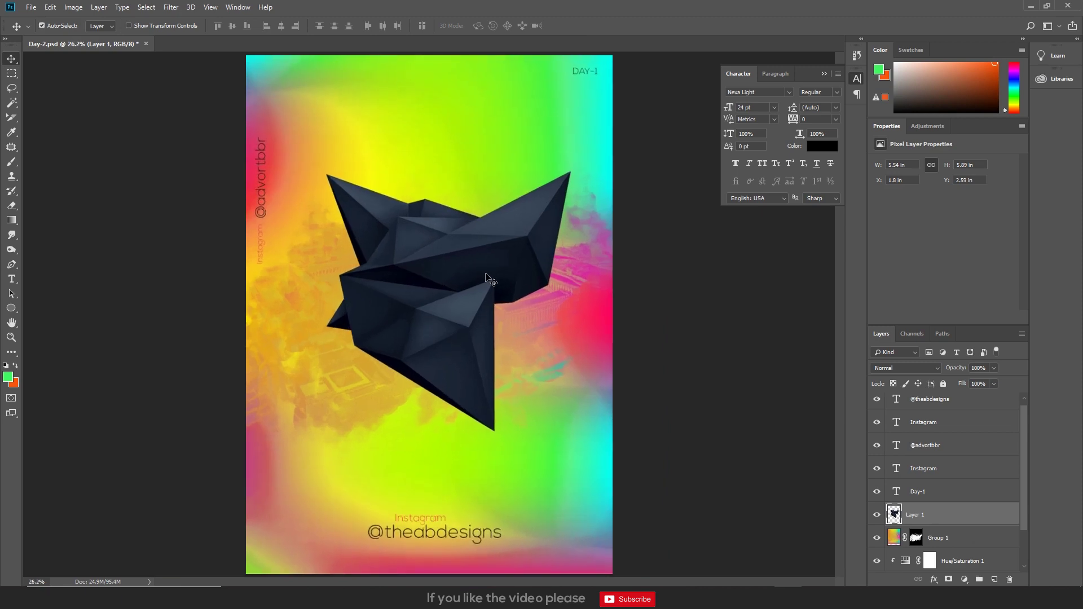
- Scale the low-poly shape up to about 105% and nudge it down and left into the centre
key("ctrl+t")
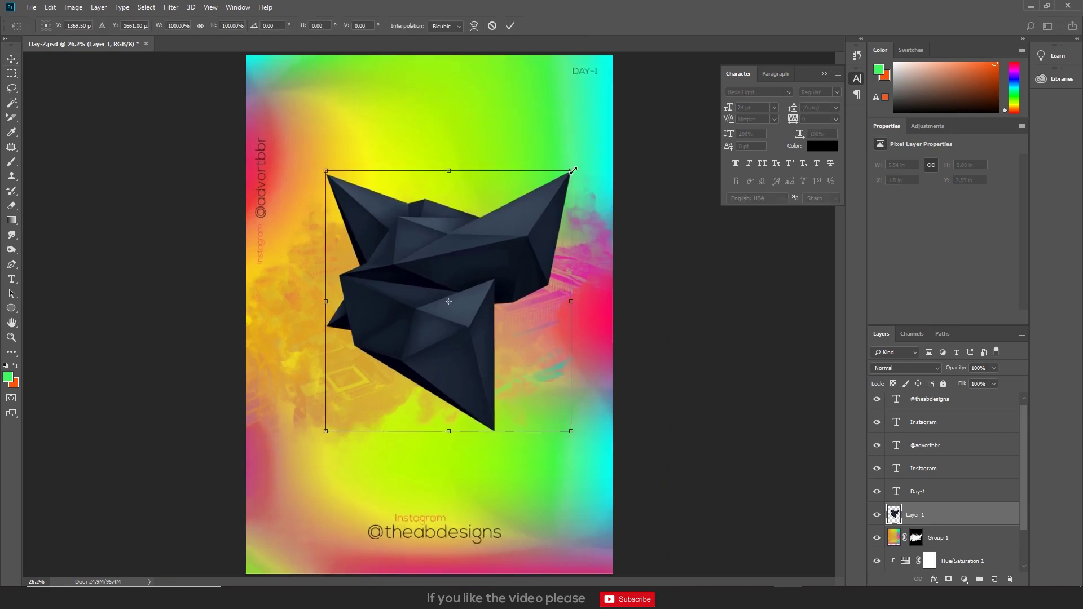
left_click_drag(573, 169, 579, 162)
left_click_drag(463, 234, 464, 242)
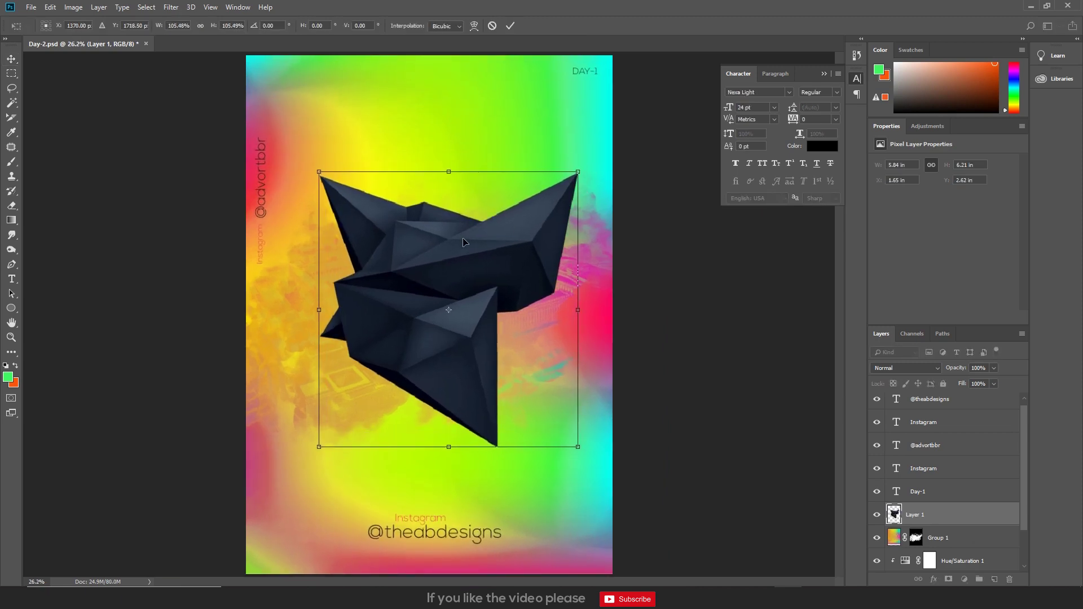
left_click_drag(499, 274, 497, 274)
key("Return")
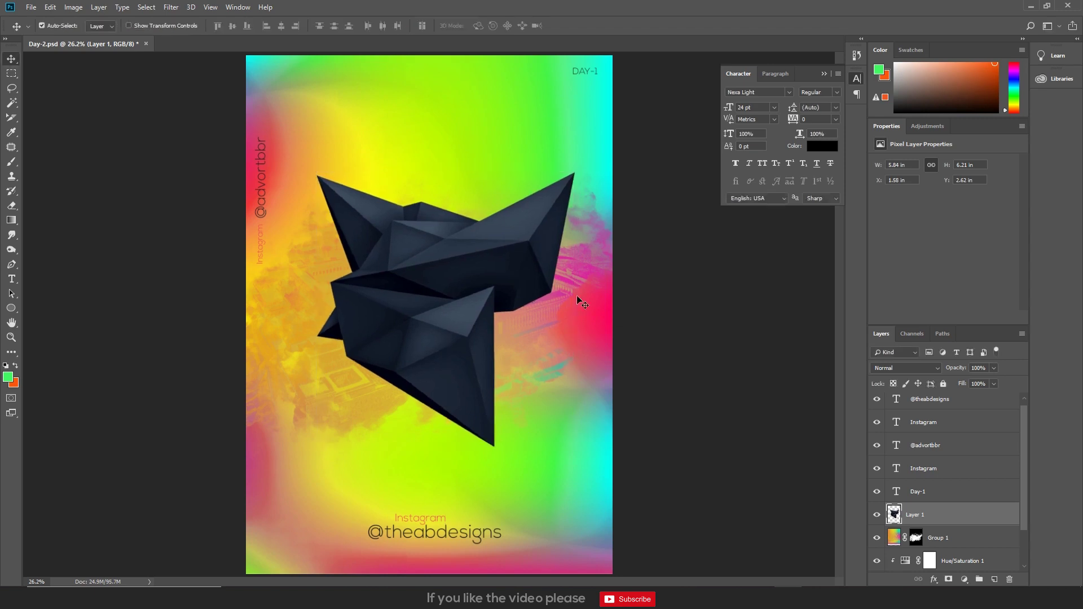
scroll(506, 267, "up", 1)
scroll(506, 267, "down", 2)
scroll(506, 267, "up", 3)
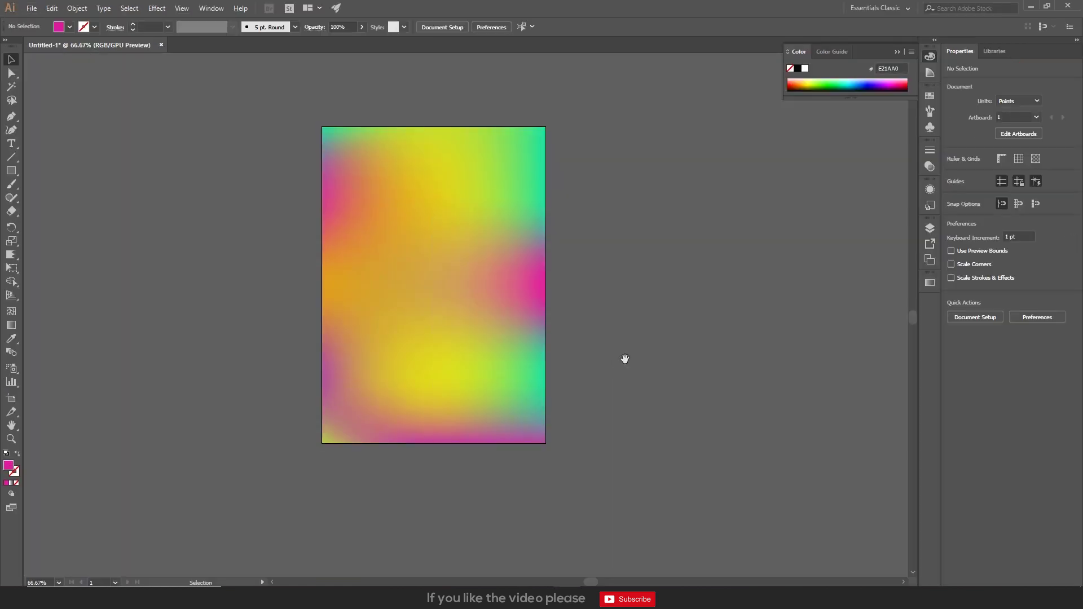
left_click_drag(624, 358, 592, 341)
- Draw a pink circle beside the artboard and another below it, giving the latter a gradient fill
key("l")
left_click_drag(601, 175, 640, 228)
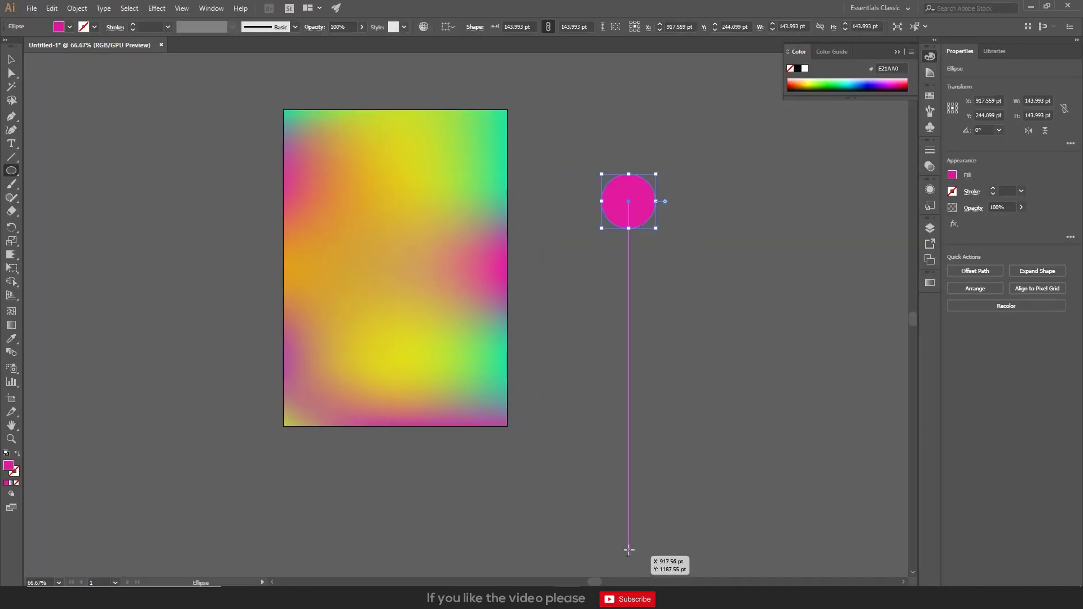
scroll(635, 480, "down", 2)
scroll(621, 440, "down", 3)
left_click_drag(593, 454, 658, 517)
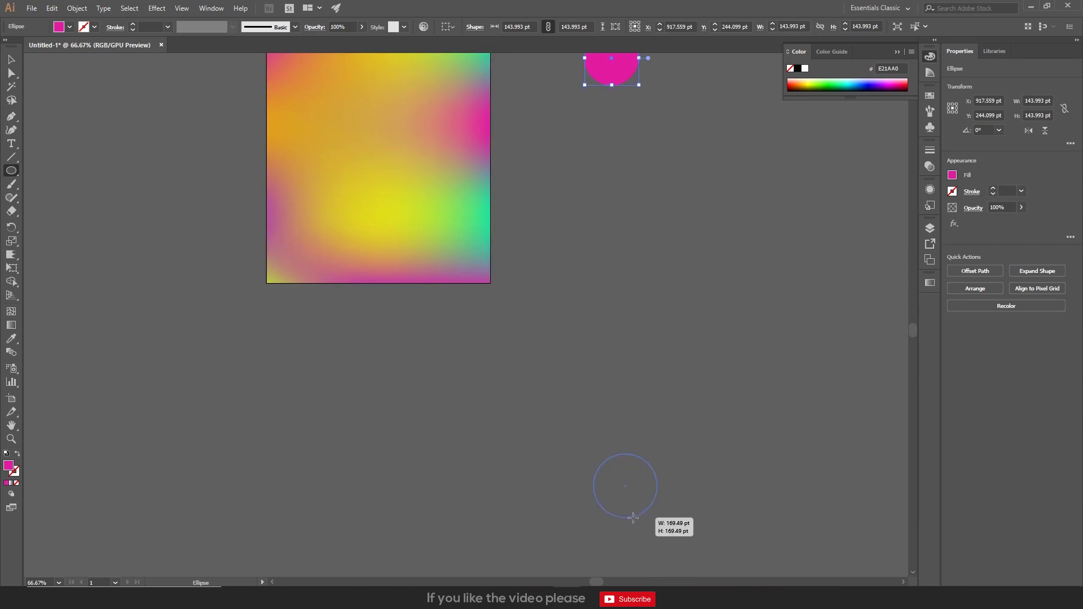
key("v")
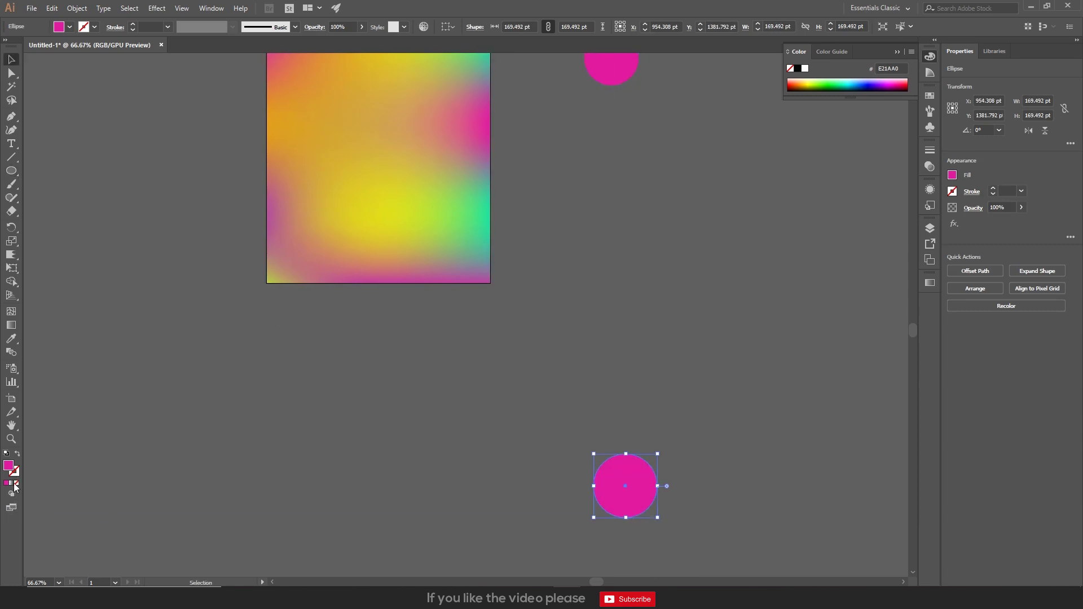
left_click(11, 484)
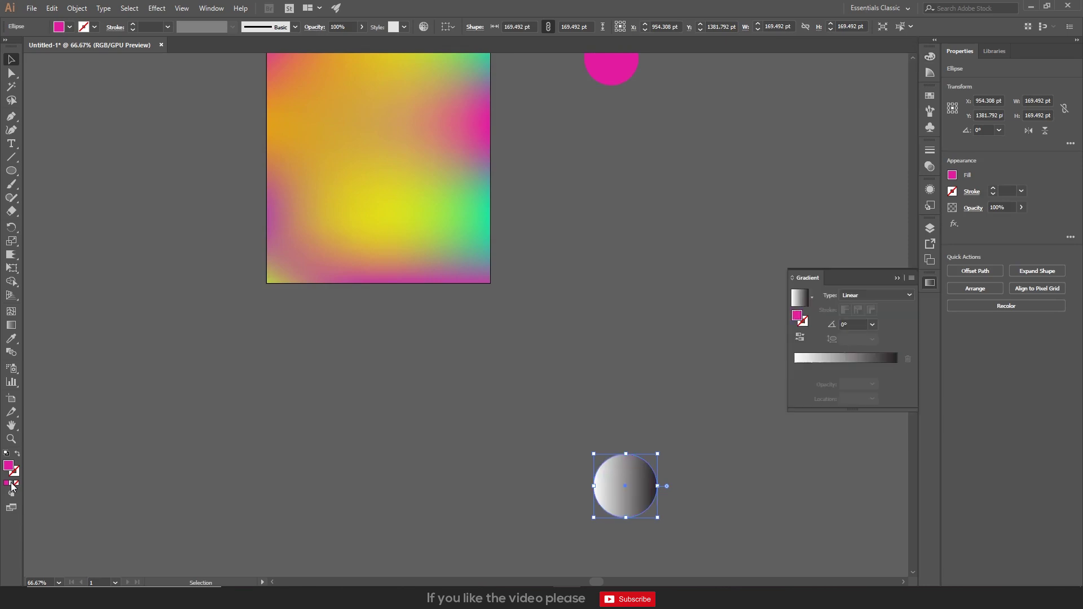
scroll(620, 226, "up", 2)
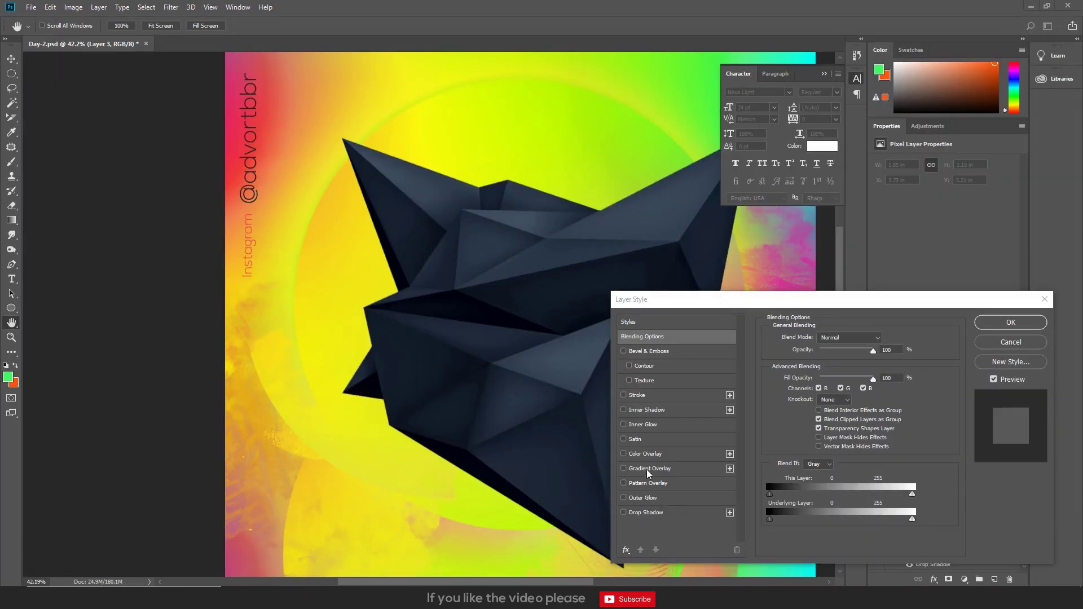
- Add a Gradient Overlay to Layer 3 using lime green and pink stops sampled from the poster
left_click(648, 469)
left_click(825, 367)
left_click(716, 265)
left_click(589, 148)
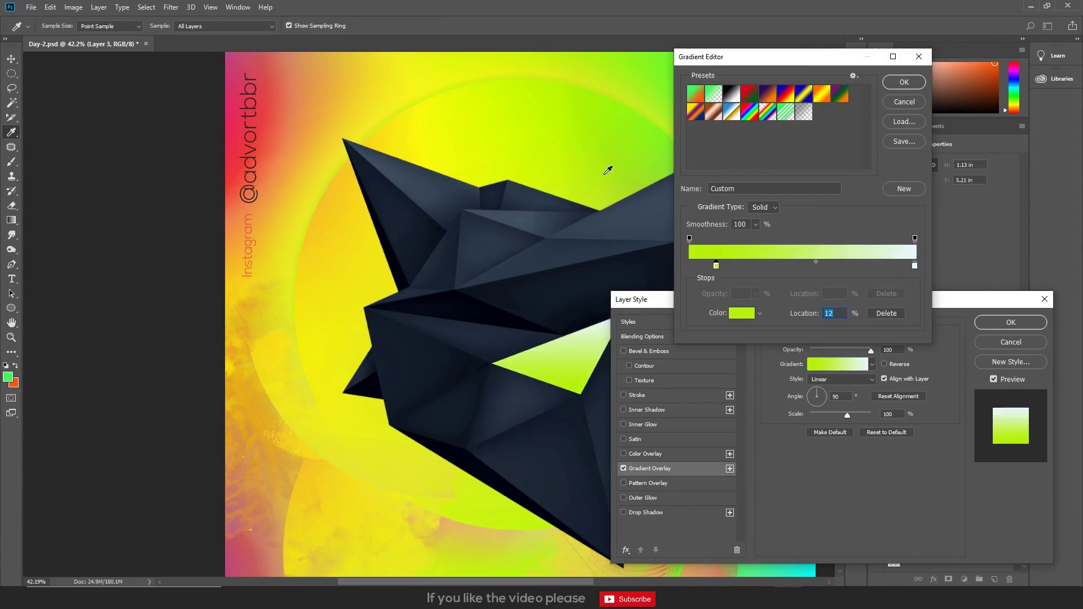
left_click(914, 266)
left_click(235, 107)
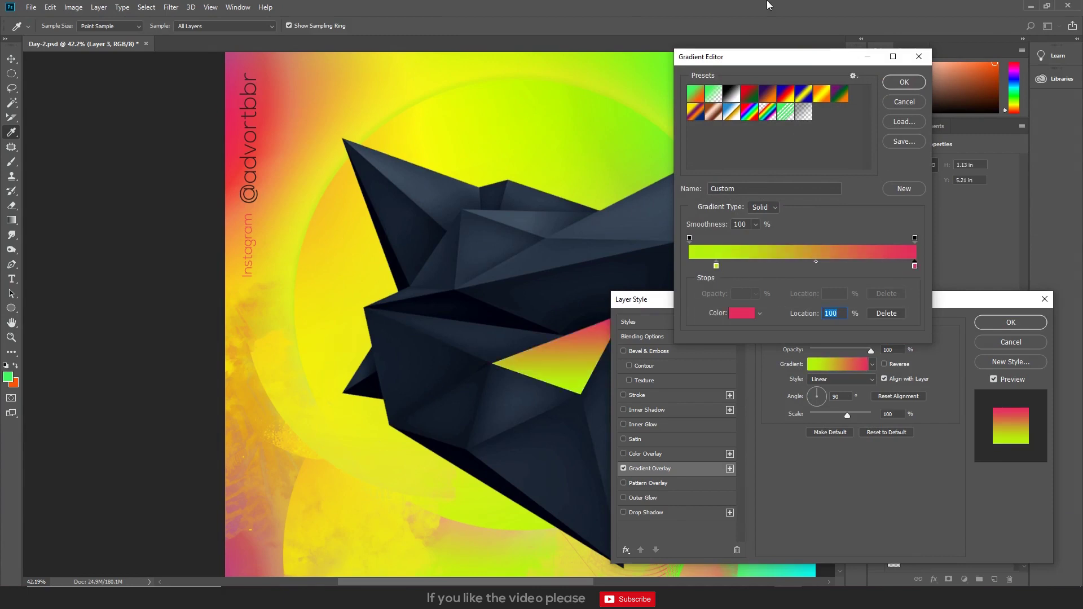
left_click(904, 82)
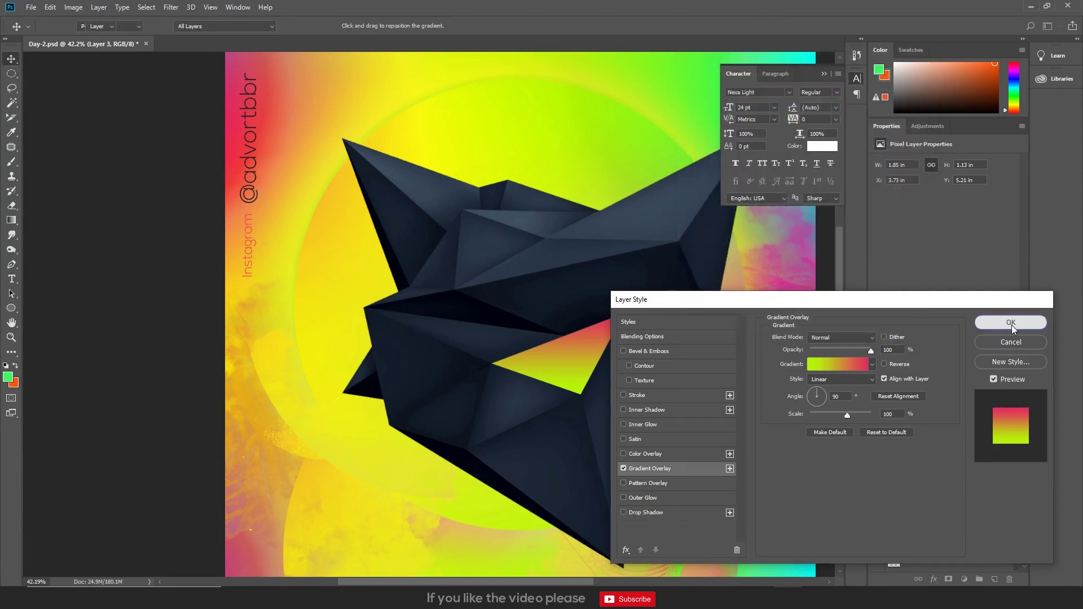
left_click(1008, 322)
key("ctrl+0")
scroll(459, 327, "up", 3)
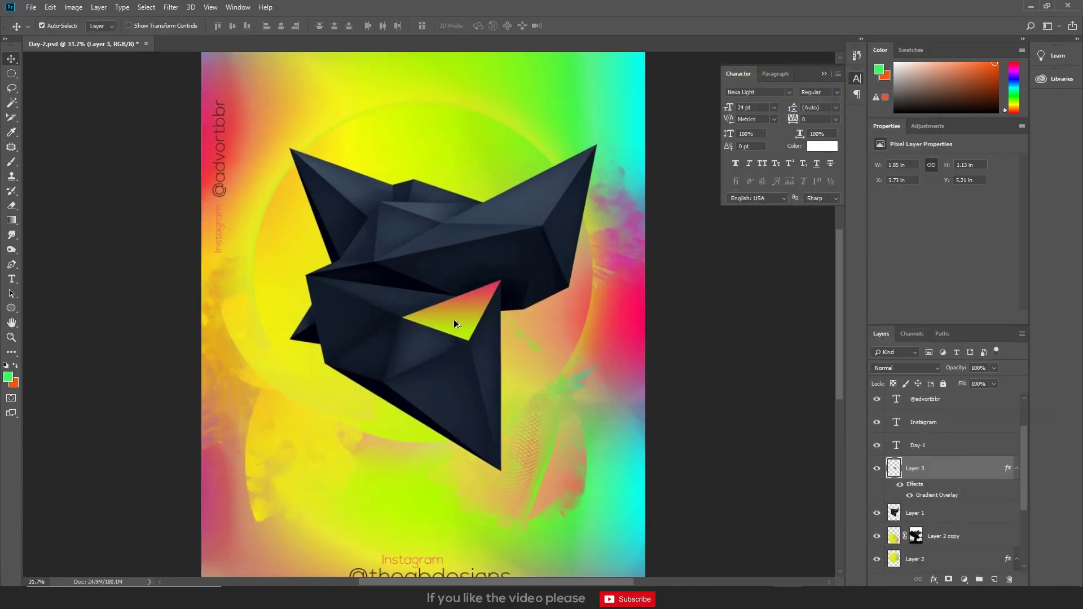
- Zoom in on the dark shape's top-right spike and select its layer
scroll(460, 371, "up", 3)
scroll(542, 328, "down", 1)
left_click_drag(542, 327, 483, 375)
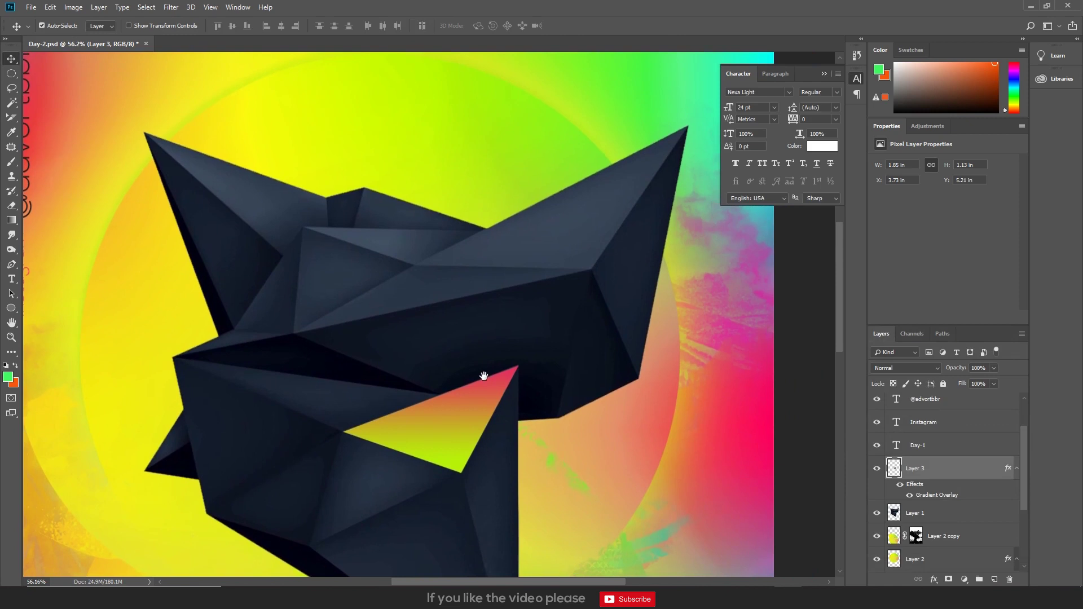
scroll(667, 213, "up", 3)
left_click_drag(667, 213, 558, 180)
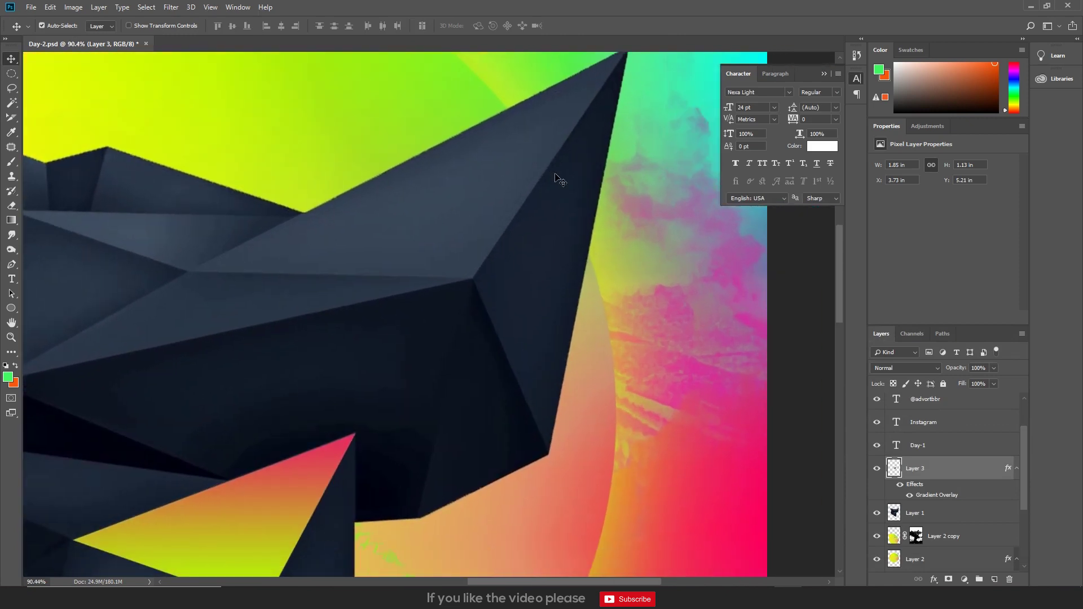
left_click_drag(620, 95, 607, 143)
left_click(614, 102)
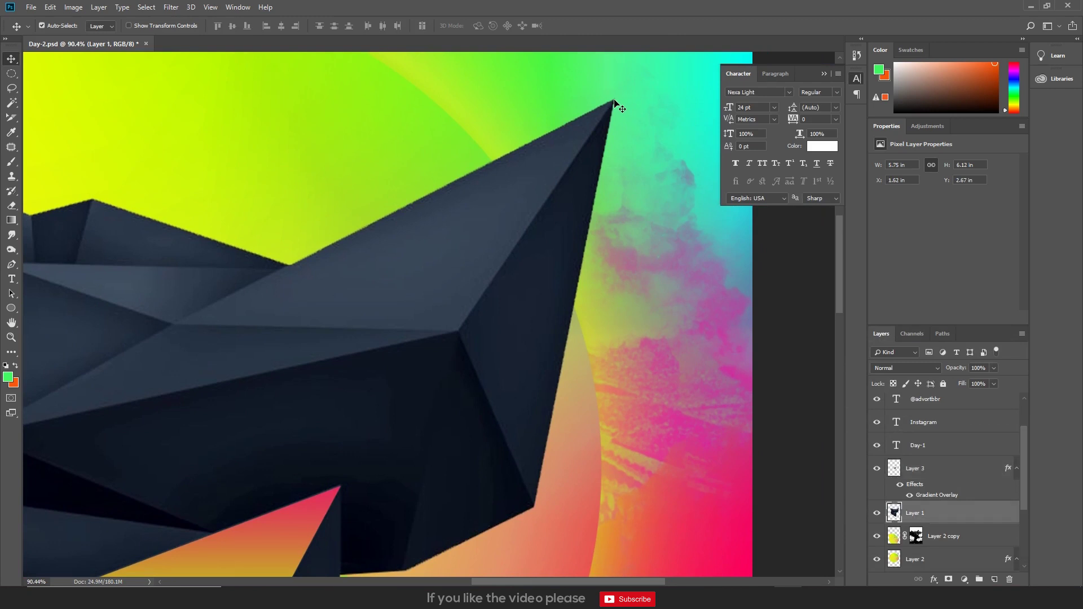
- Trace the top-right spike as a triangular path, load it as a selection and copy it to Layer 4
key("p")
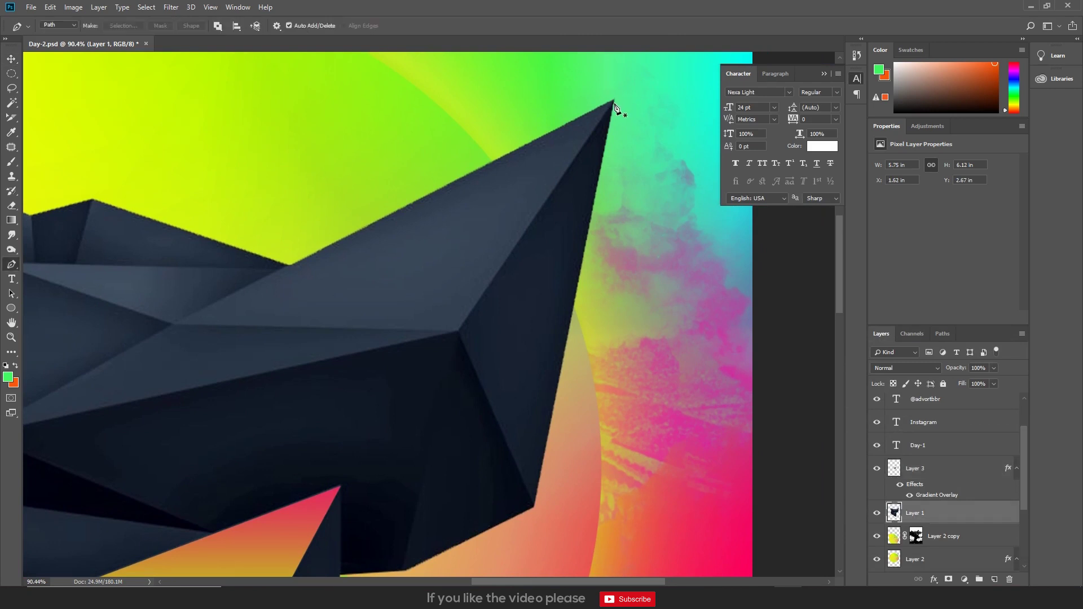
left_click(614, 101)
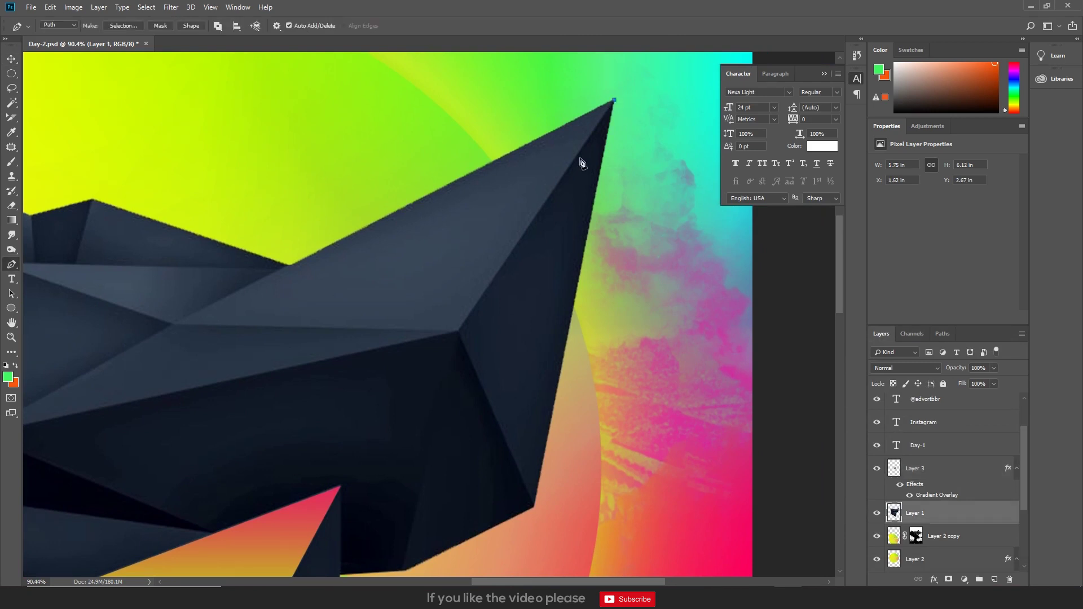
left_click(460, 333)
left_click(533, 507)
left_click(614, 101)
key("ctrl+Return")
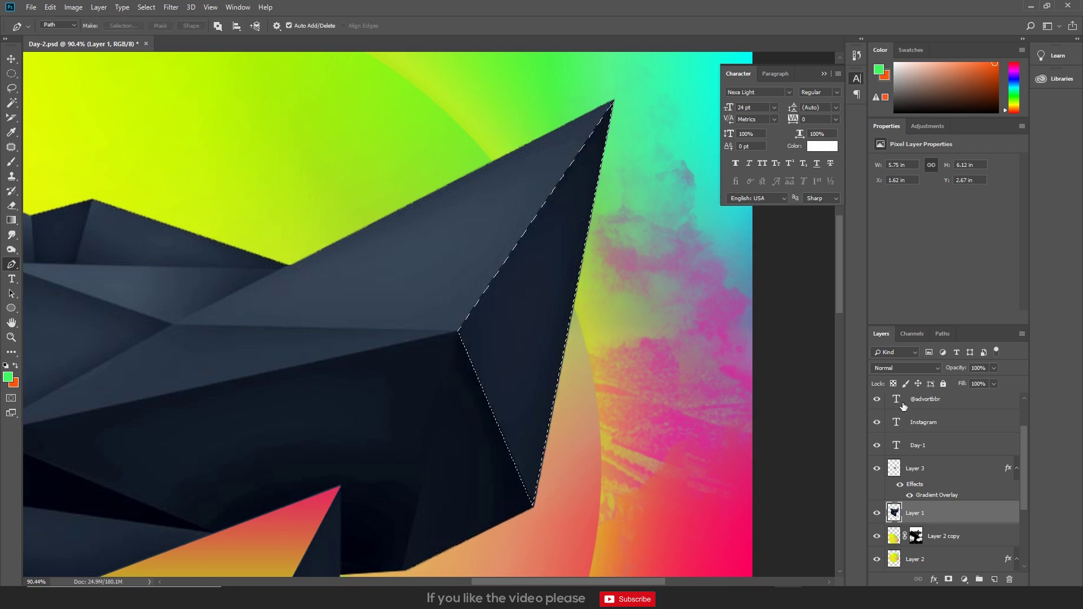
key("ctrl+j")
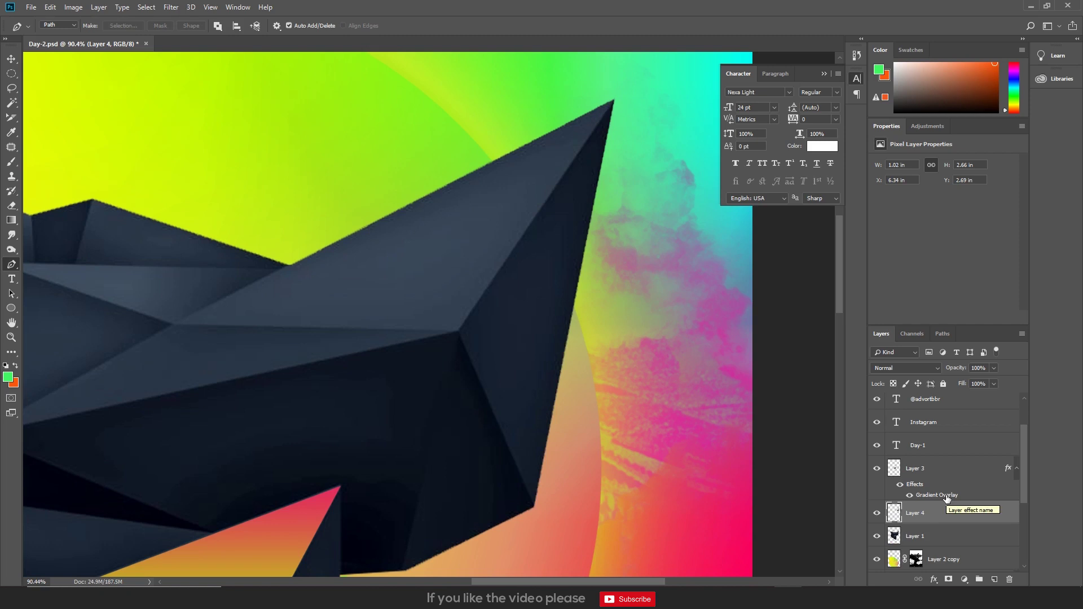
key("ctrl+0")
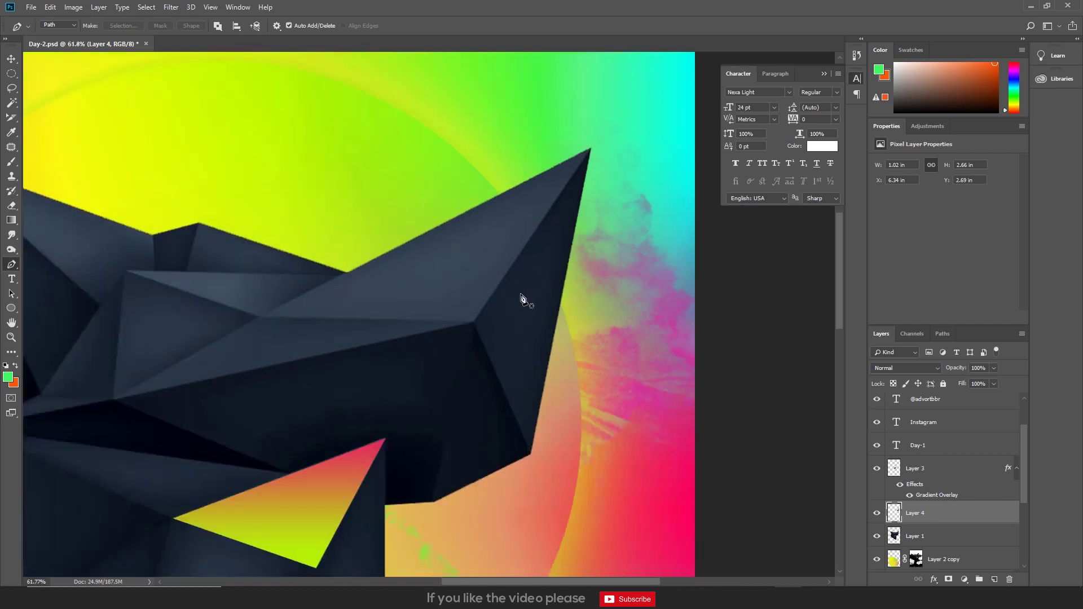
- Give Layer 4 a yellow-to-pink Gradient Overlay, then begin outlining the top-left spike
double_click(992, 518)
left_click(650, 469)
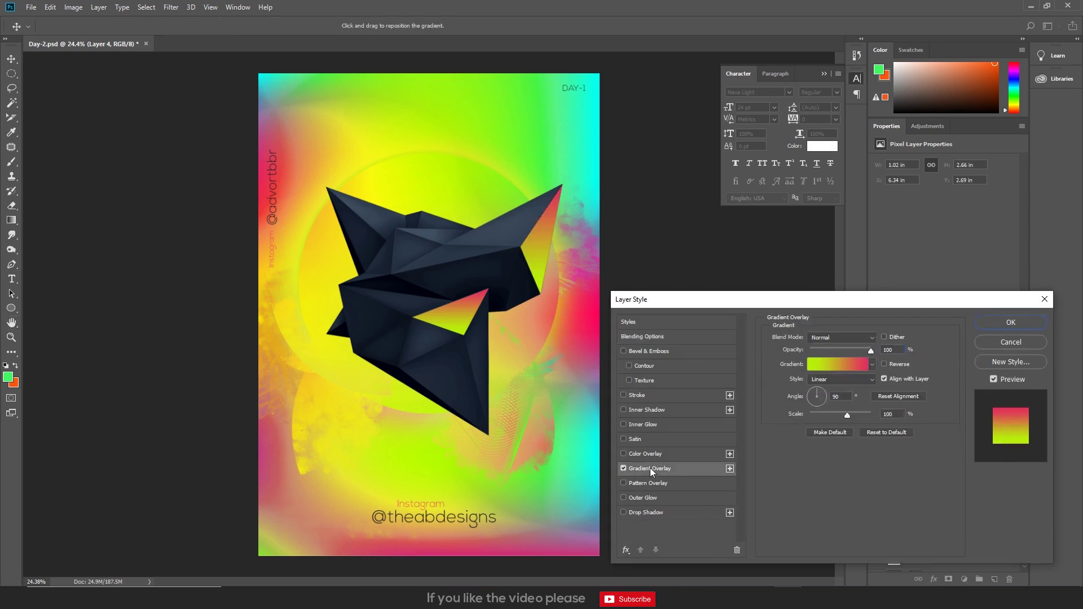
left_click(837, 368)
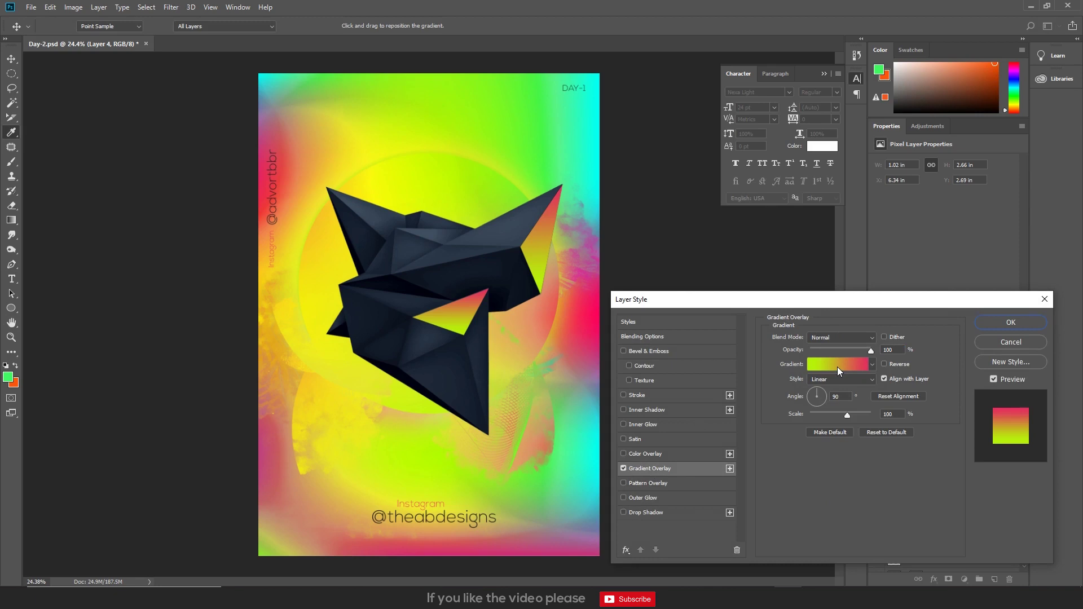
left_click(716, 267)
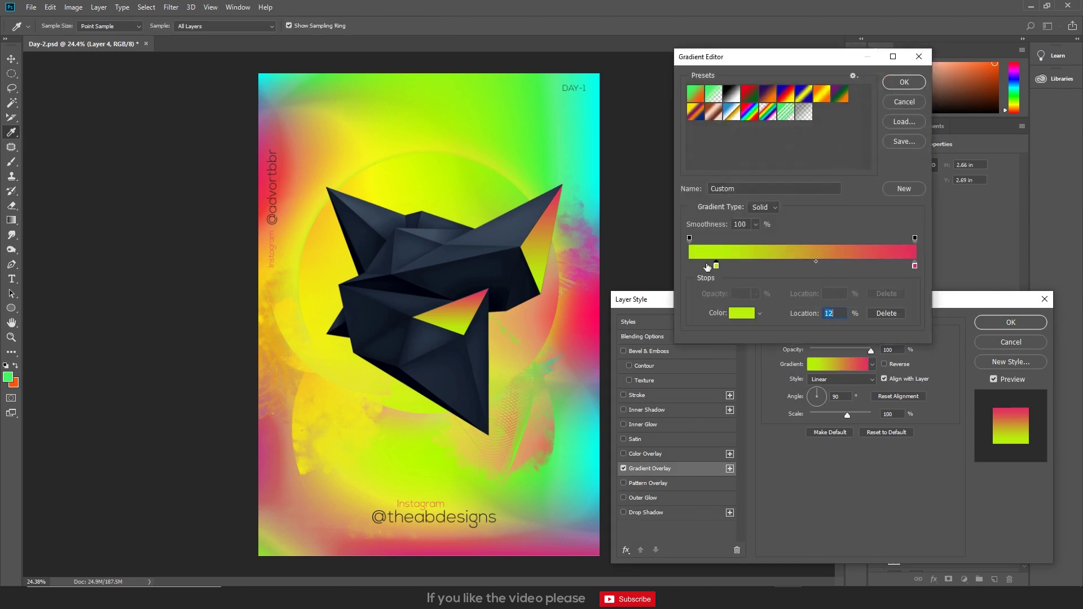
left_click(332, 346)
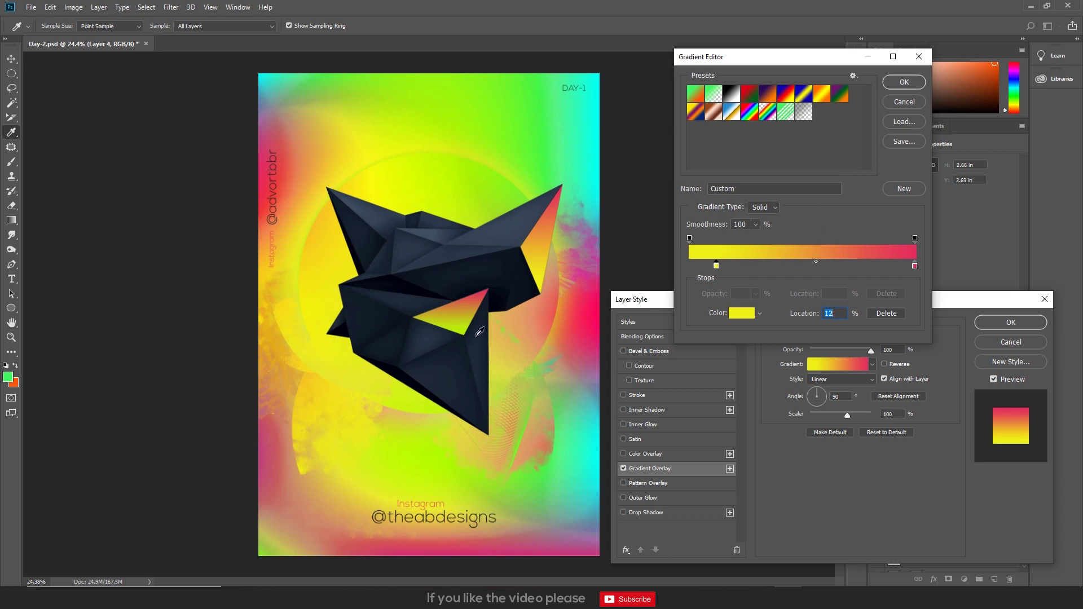
left_click(904, 82)
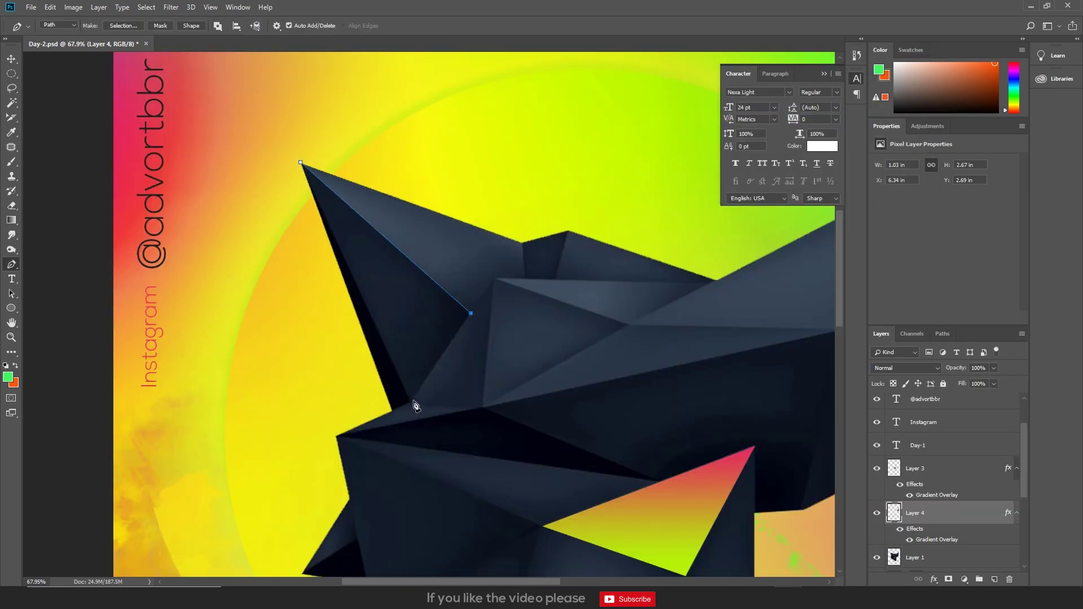
left_click(410, 402)
- Load the top-left spike path as a selection and copy it from Layer 1 onto Layer 5
key("ctrl+Return")
scroll(515, 335, "up", 5)
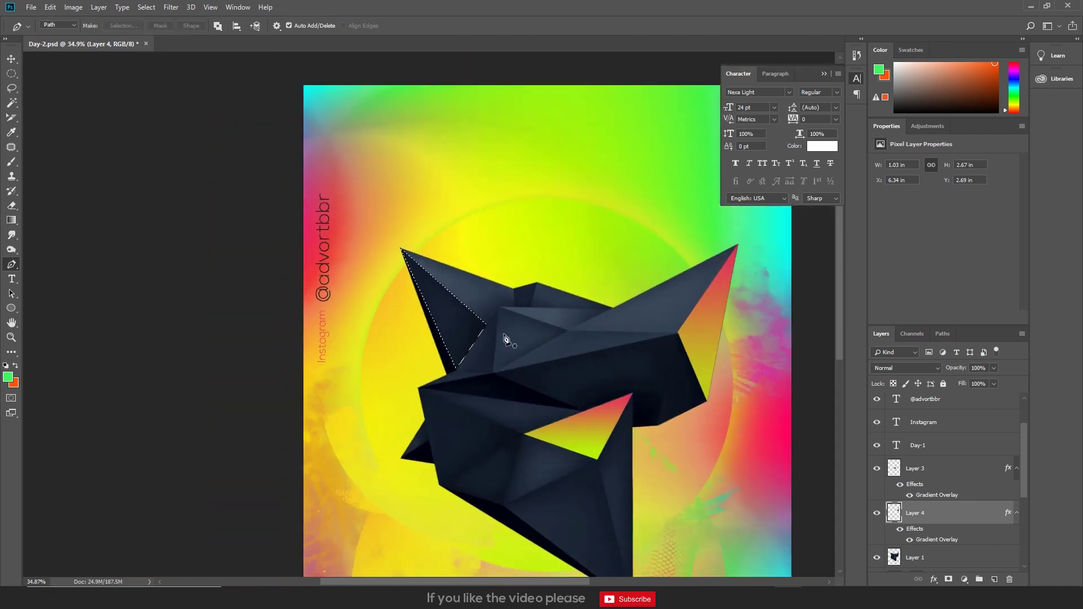
scroll(515, 335, "up", 3)
scroll(948, 552, "down", 2)
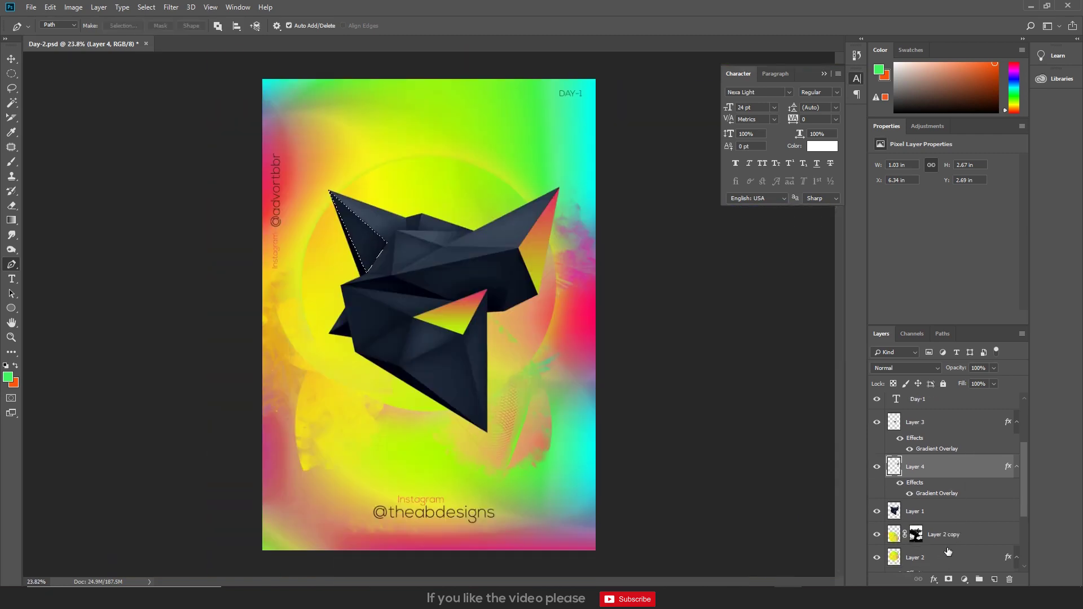
left_click(943, 514)
key("ctrl+j")
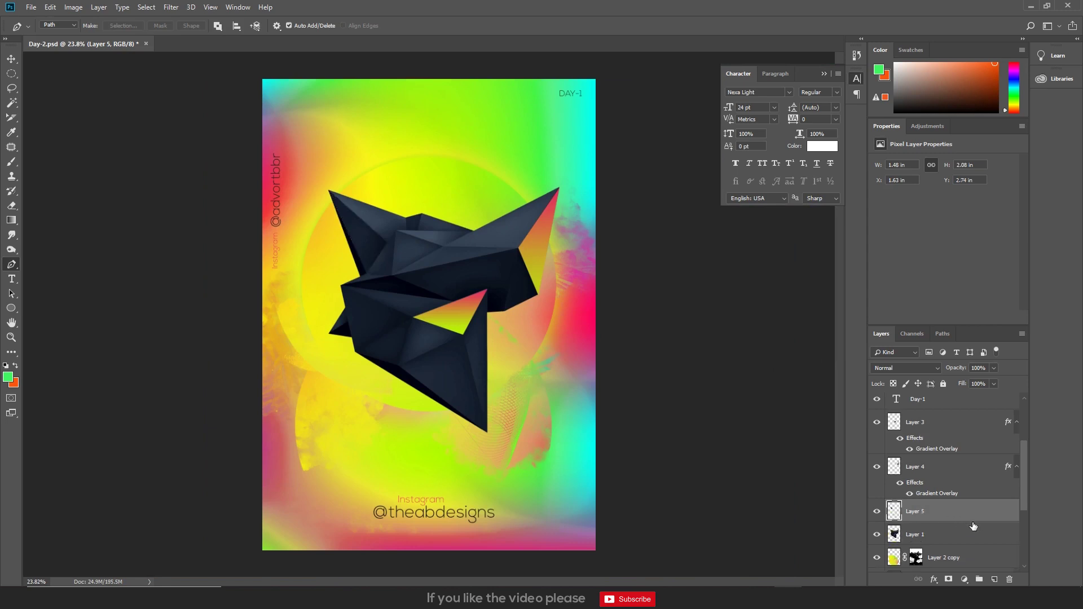
- Add a Gradient Overlay to Layer 5 at about 42% opacity
double_click(970, 513)
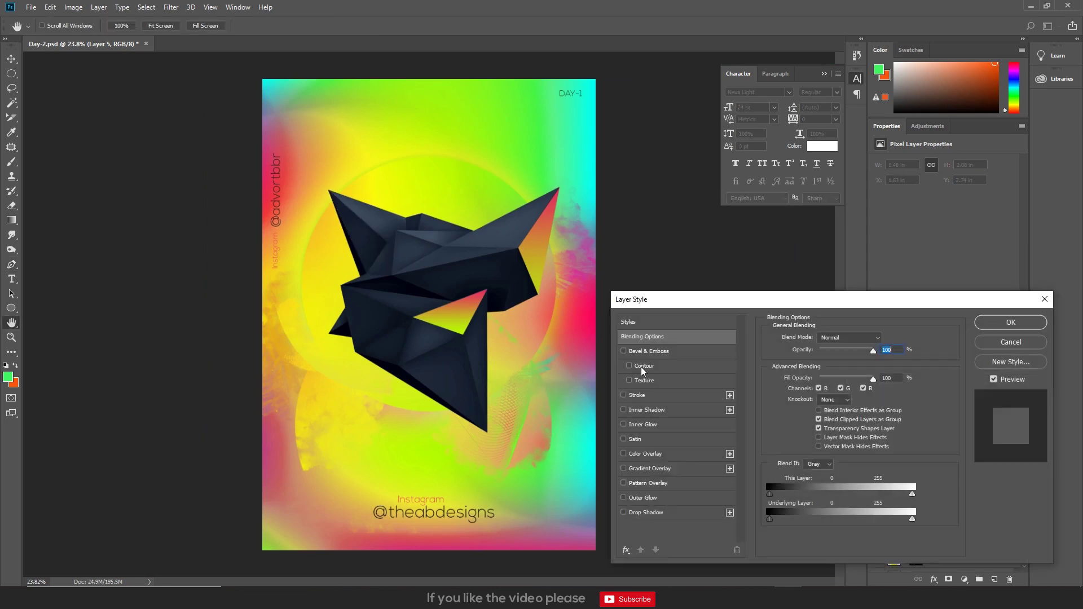
left_click(659, 469)
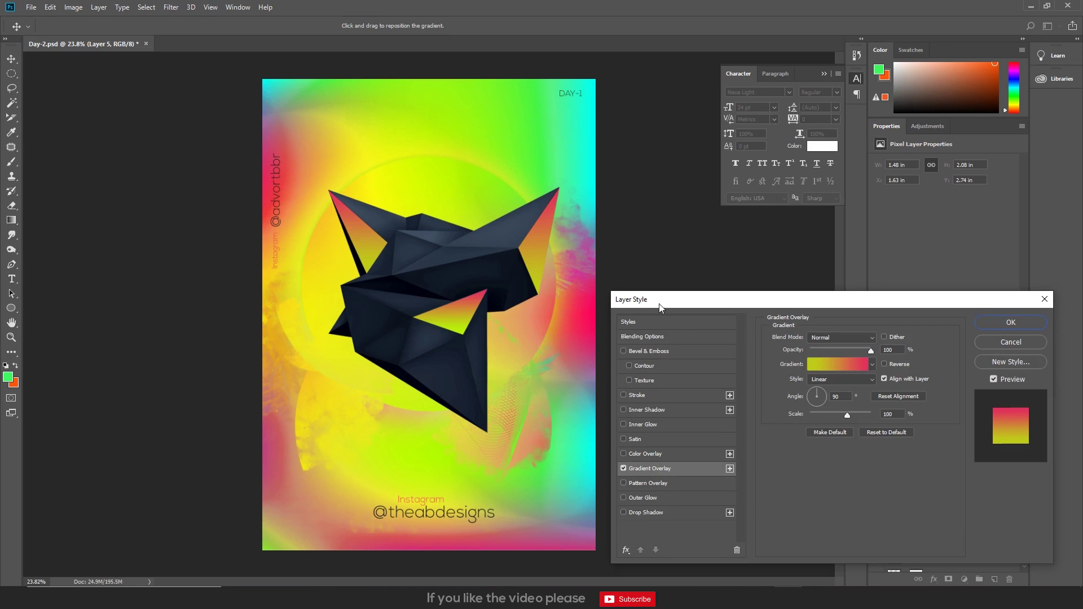
mouse_move(845, 348)
left_mouse_down()
mouse_move(835, 350)
mouse_move(850, 347)
left_mouse_up()
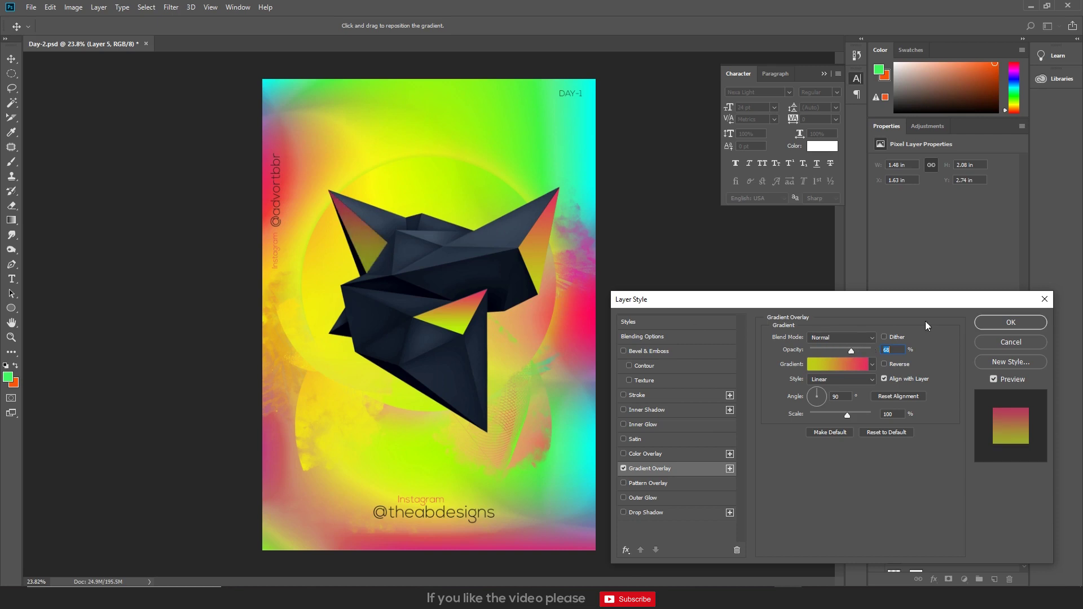
left_click(1012, 322)
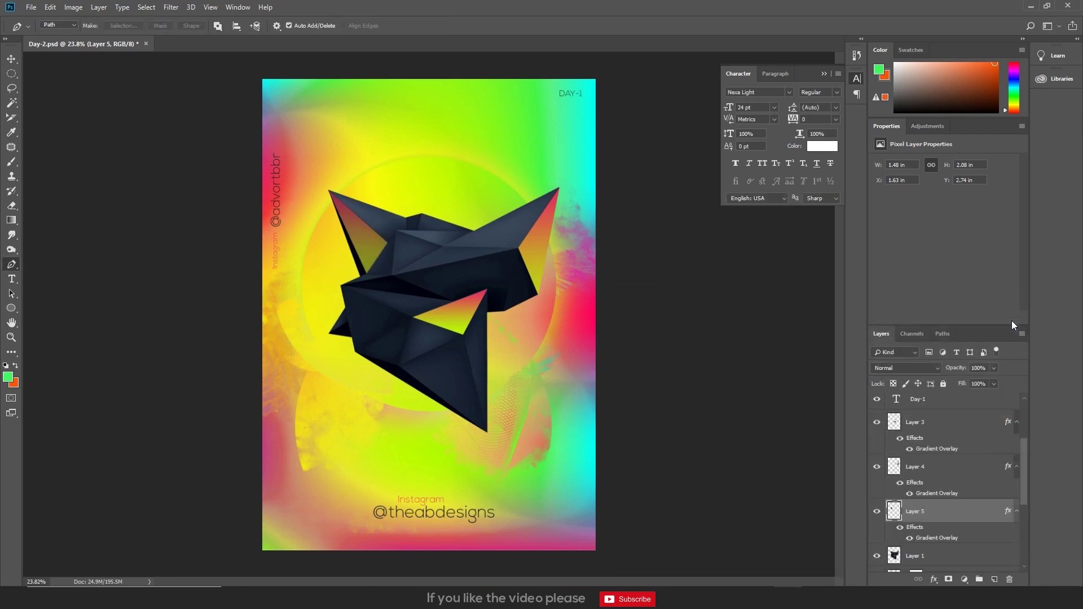
- Edit the corner label, replacing the 1 in DAY-1 with 2 so it reads DAY-2
key("v")
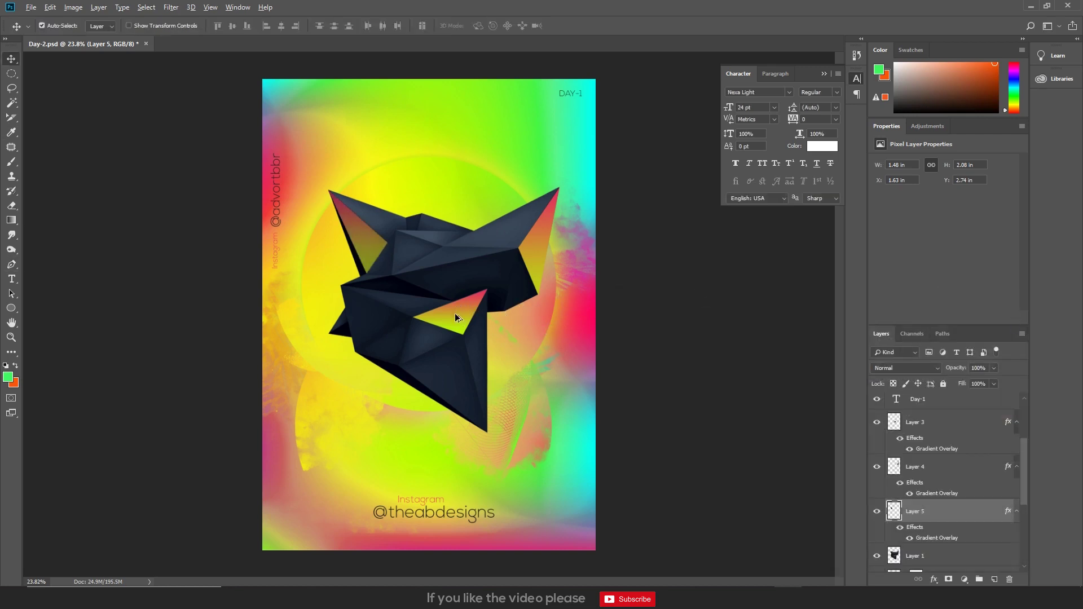
key("ctrl+minus")
scroll(457, 321, "up", 3)
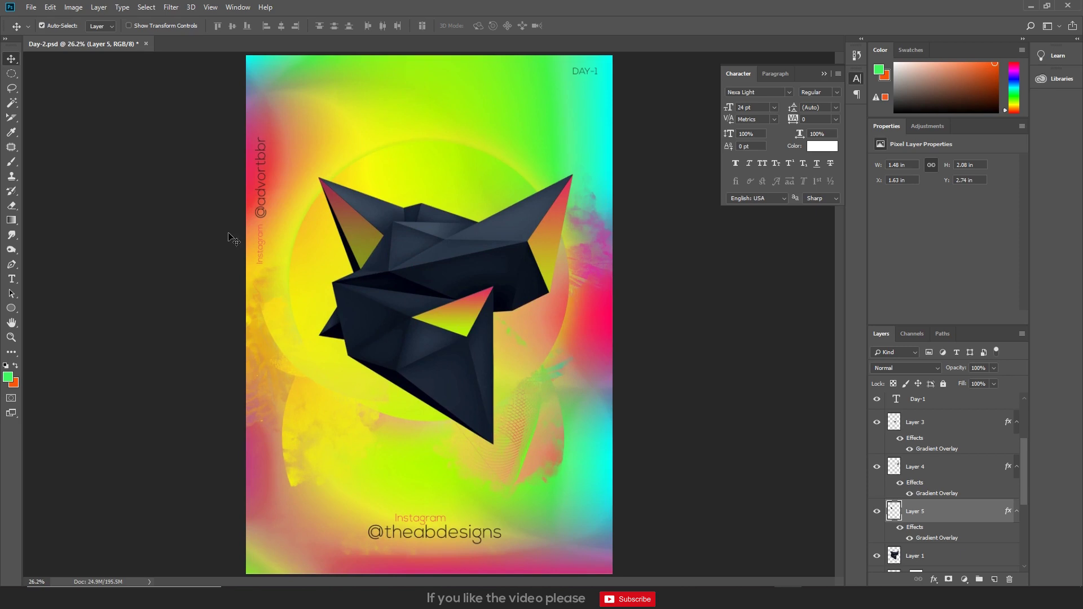
key("t")
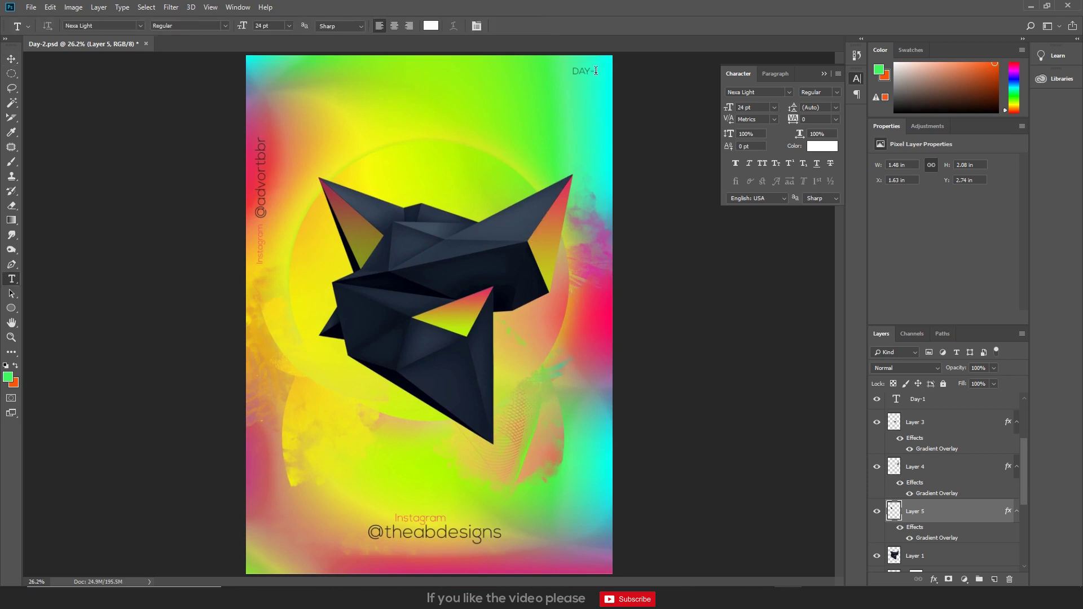
double_click(596, 71)
type("2")
key("ctrl+Return")
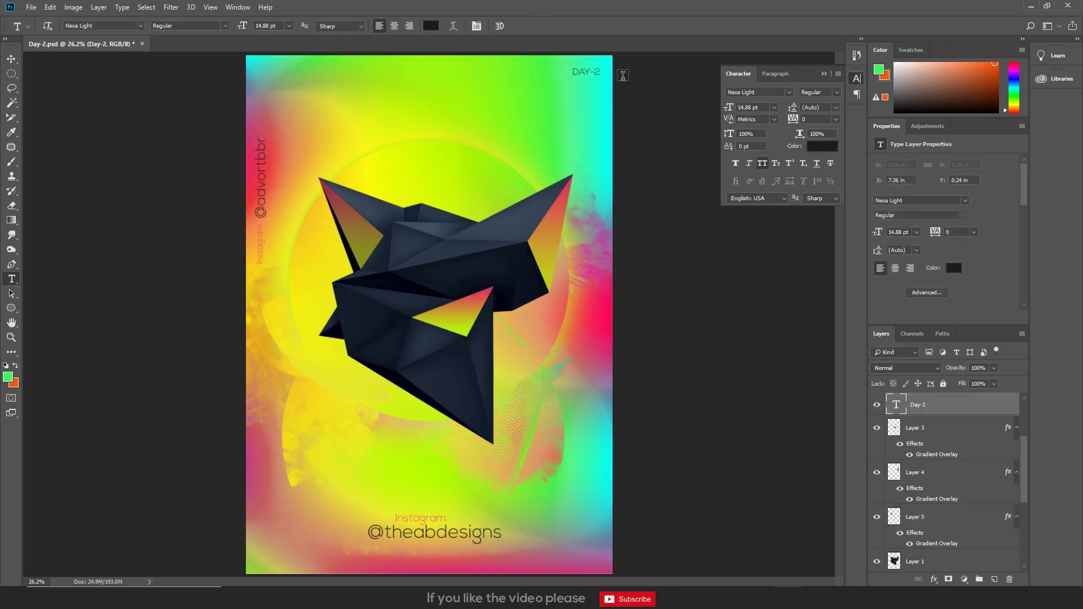
key("v")
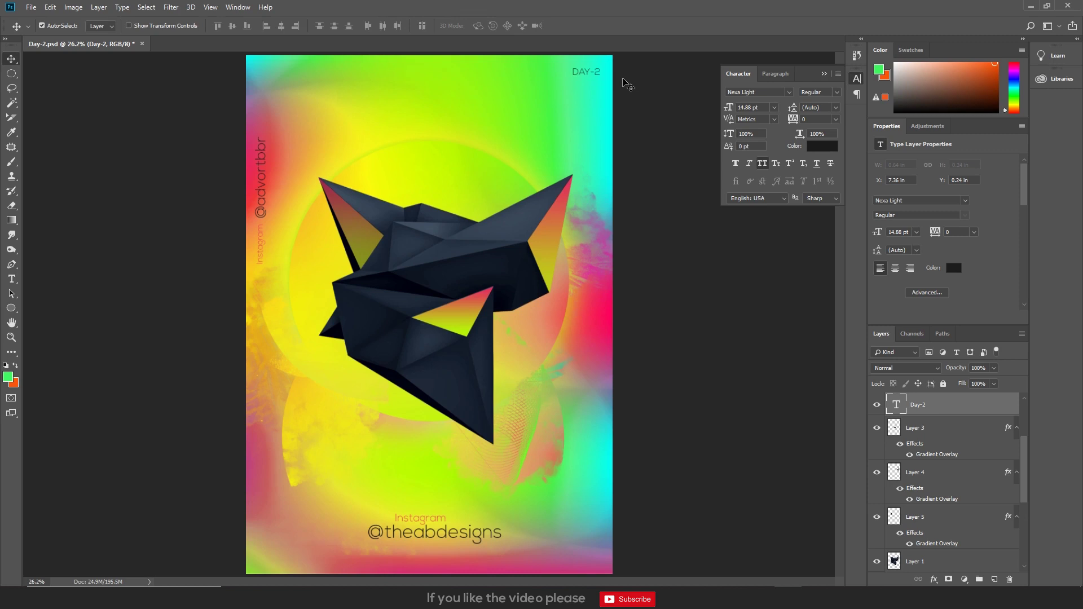
- Duplicate the dark low-poly shape and distort the copy with the 09.psd displacement map
left_click_drag(470, 258, 448, 292, "alt")
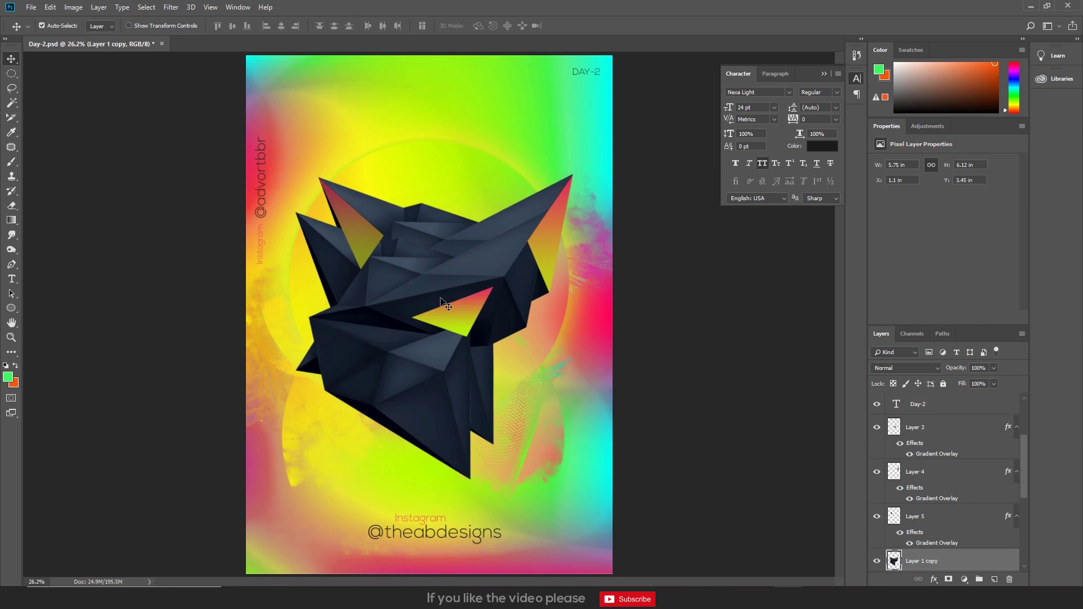
left_click(171, 6)
mouse_move(181, 157)
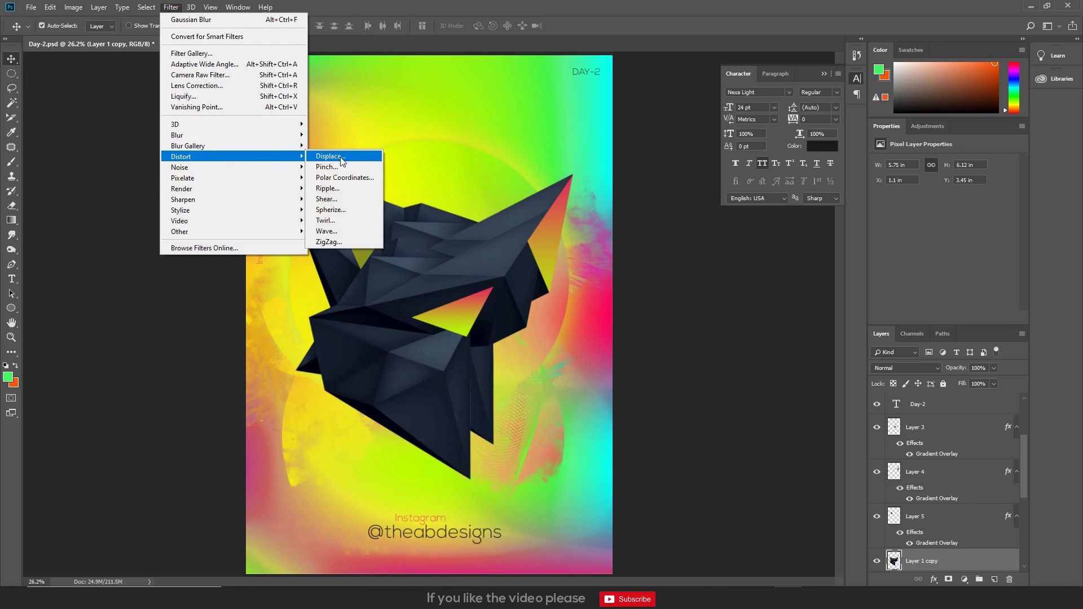
left_click(332, 157)
left_click(612, 183)
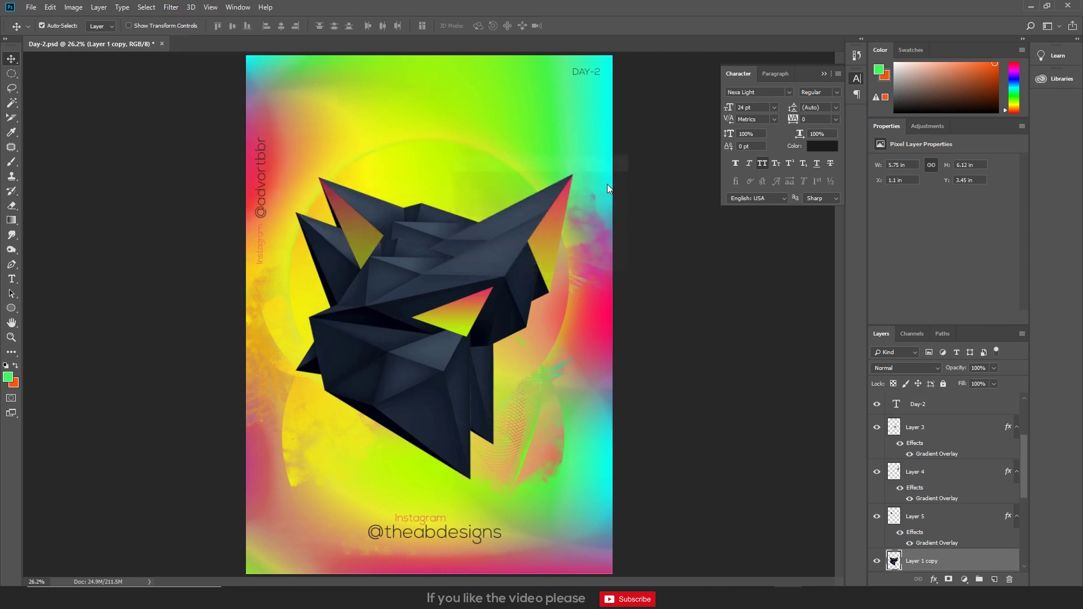
left_click(298, 345)
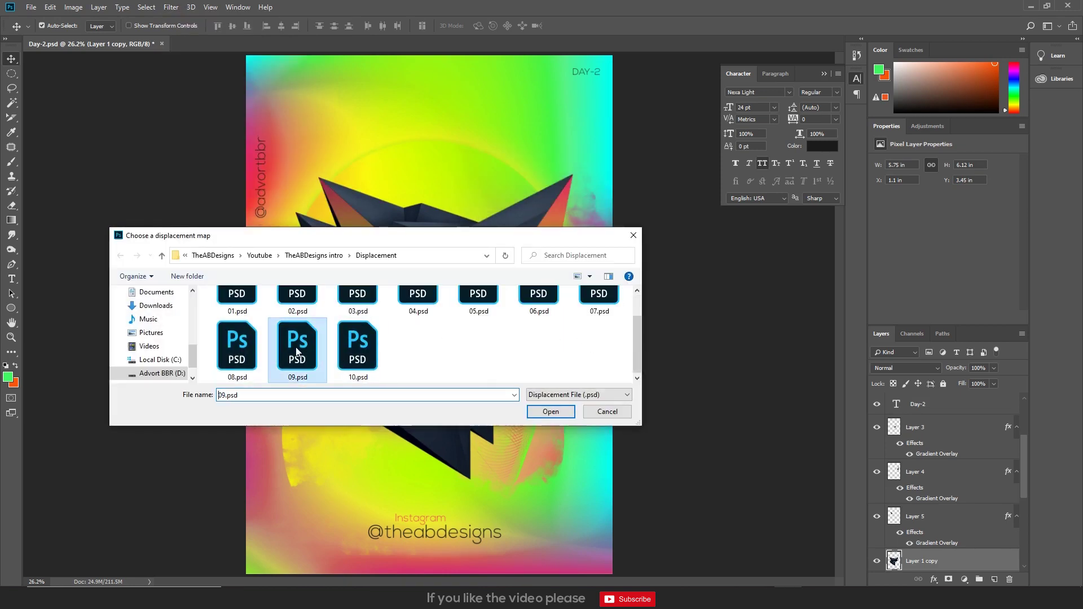
left_click(551, 411)
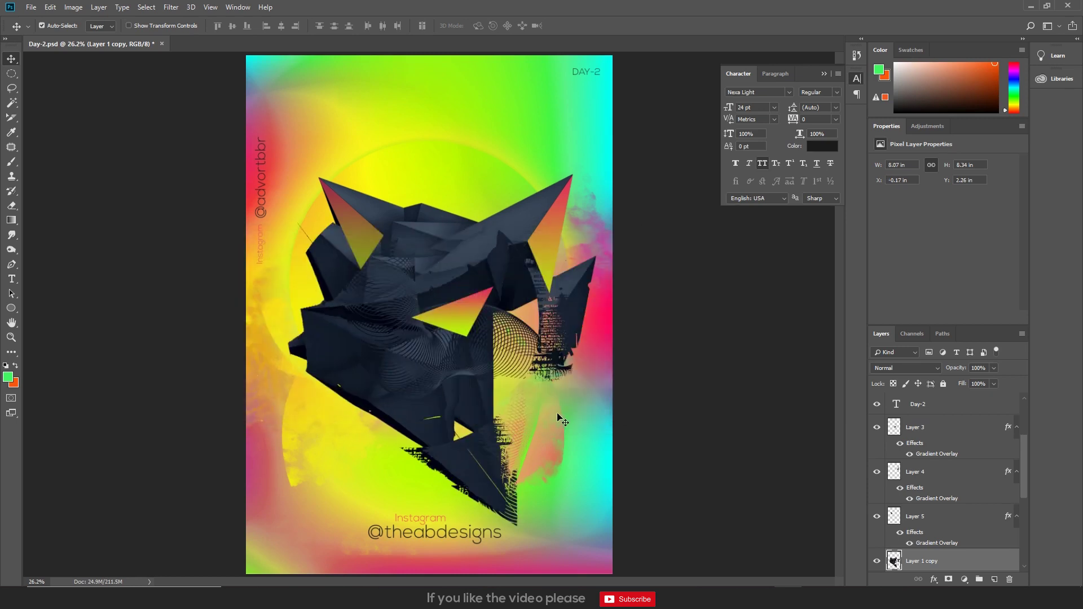
- Offset the distorted copy and the original shape against each other
left_click_drag(473, 410, 474, 419)
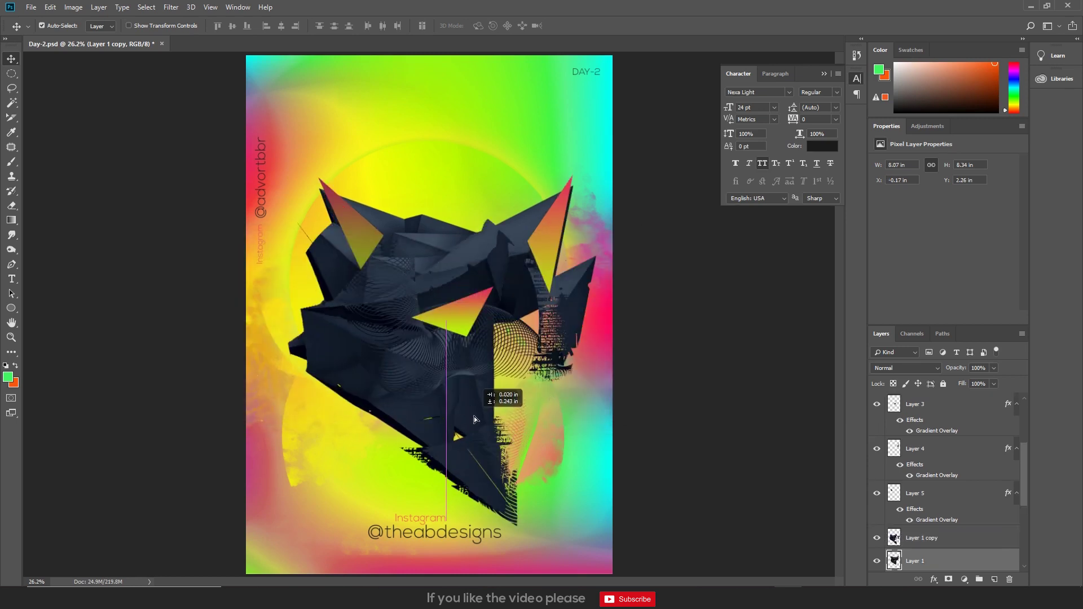
mouse_move(417, 356)
left_mouse_down()
mouse_move(405, 355)
mouse_move(426, 317)
left_mouse_up()
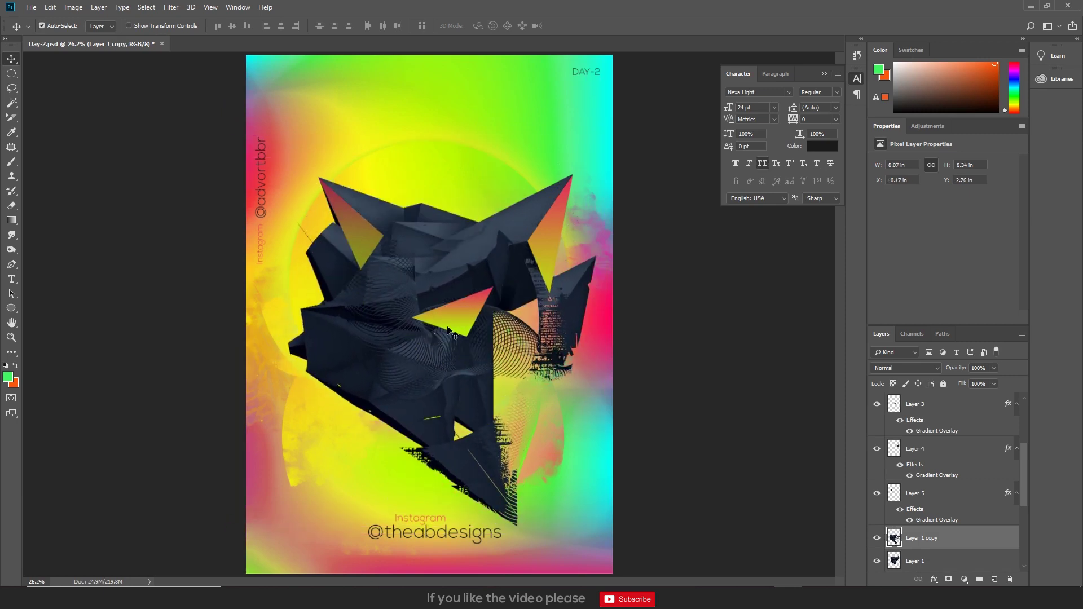
scroll(493, 283, "up", 1)
scroll(494, 304, "up", 1)
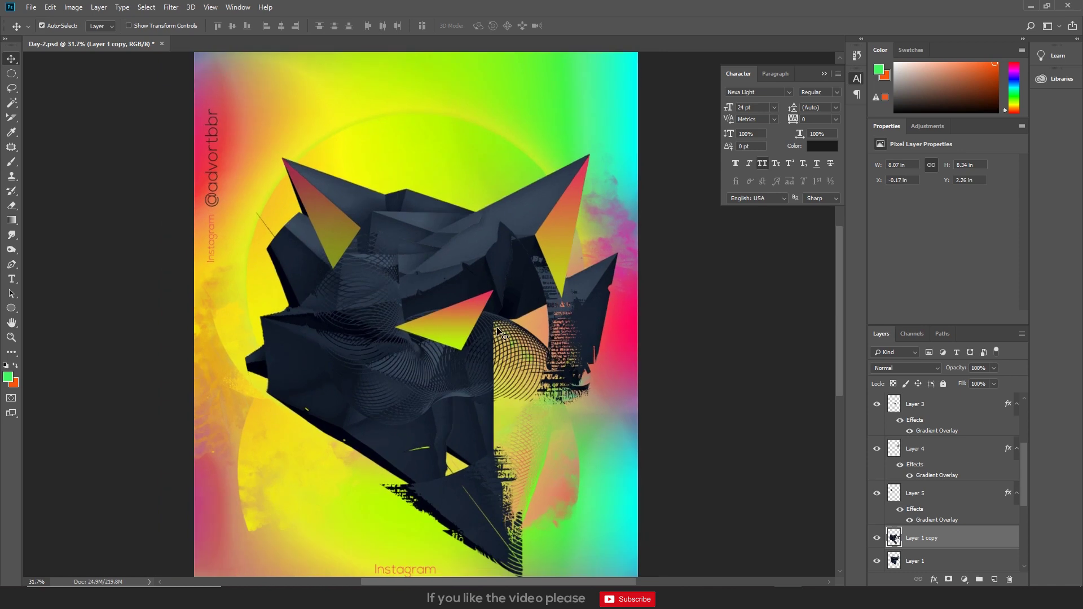
left_click_drag(594, 313, 590, 339)
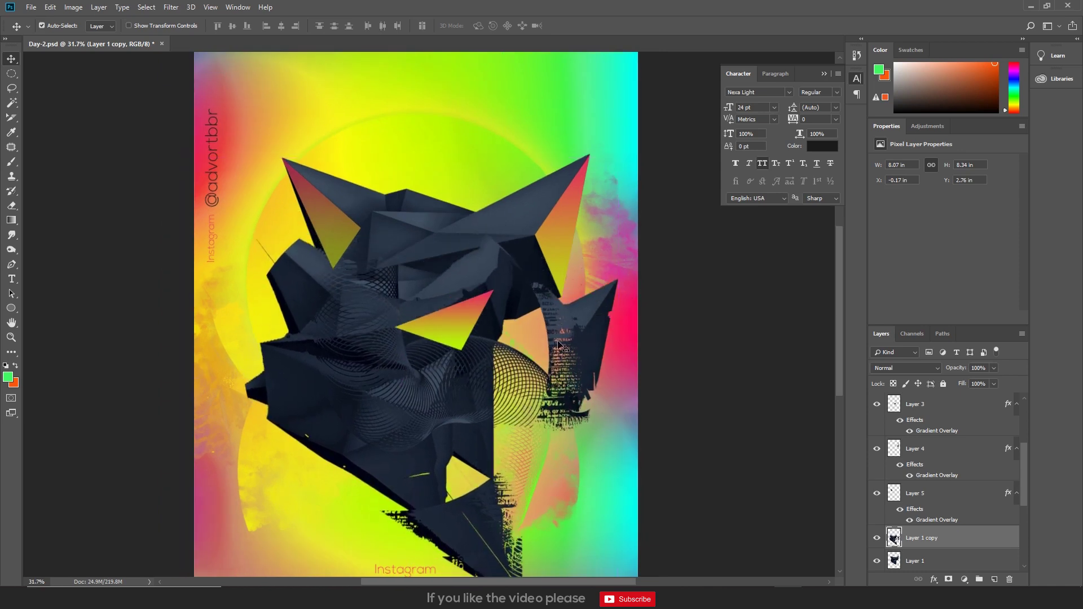
mouse_move(465, 384)
left_mouse_down()
mouse_move(453, 281)
mouse_move(503, 256)
left_mouse_up()
- Merge the dark shape's layers into a single Layer 3 and duplicate it
key("ctrl")
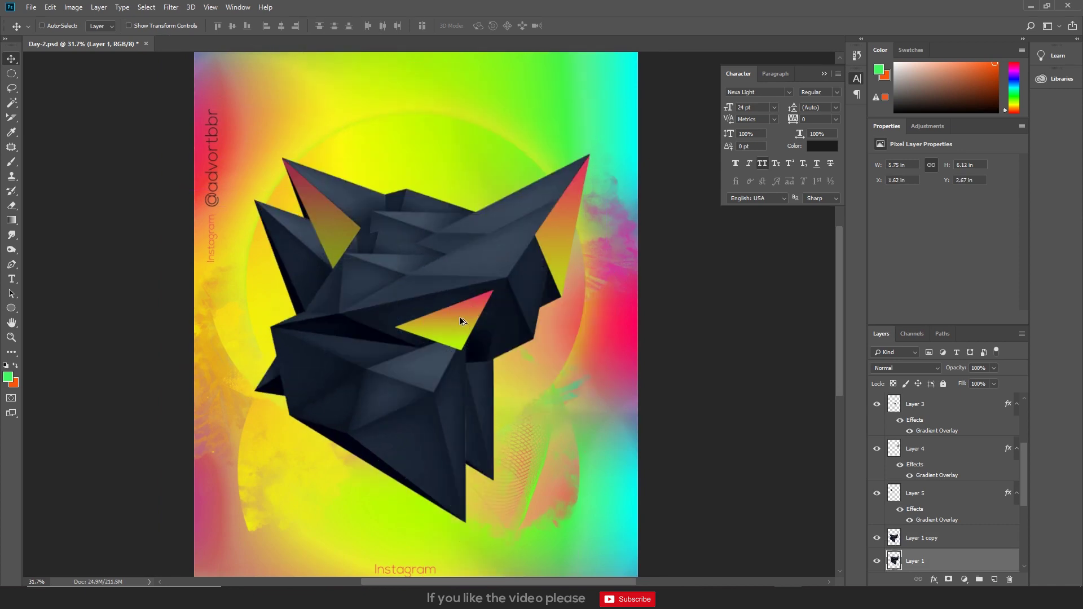
left_click(459, 337, "ctrl")
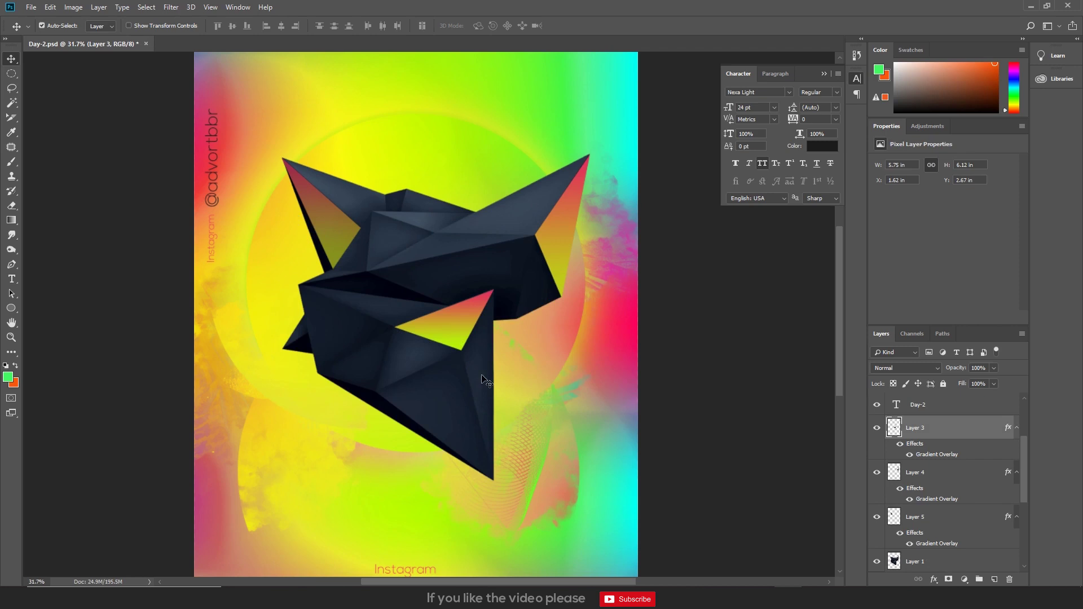
left_click(484, 382, "shift")
left_click(551, 260, "shift")
mouse_move(331, 227)
left_mouse_down()
mouse_move(338, 246)
mouse_move(337, 236)
left_mouse_up()
key("ctrl+e")
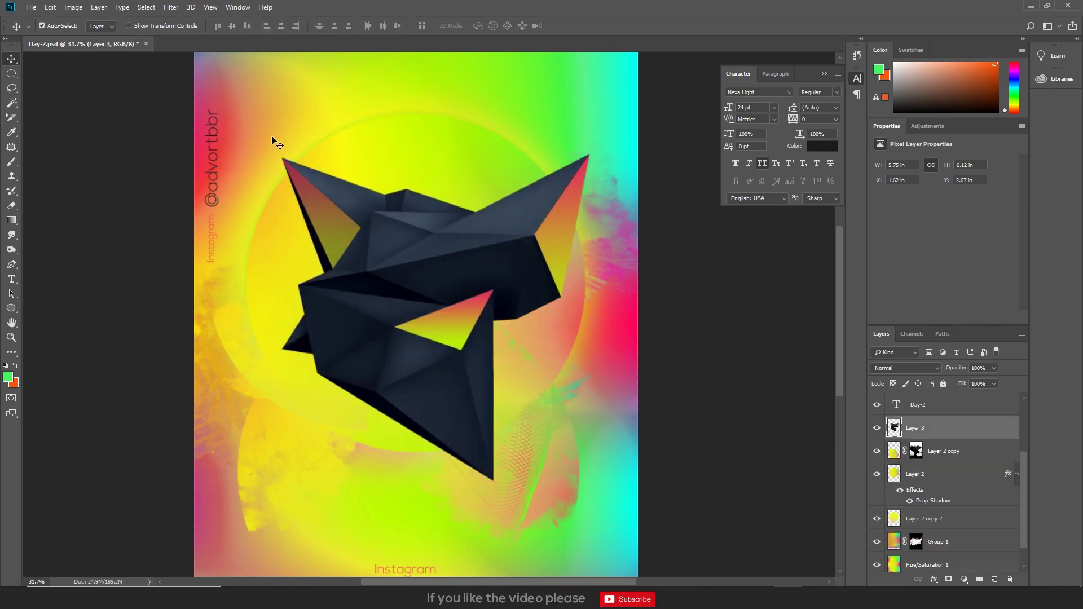
key("ctrl+j")
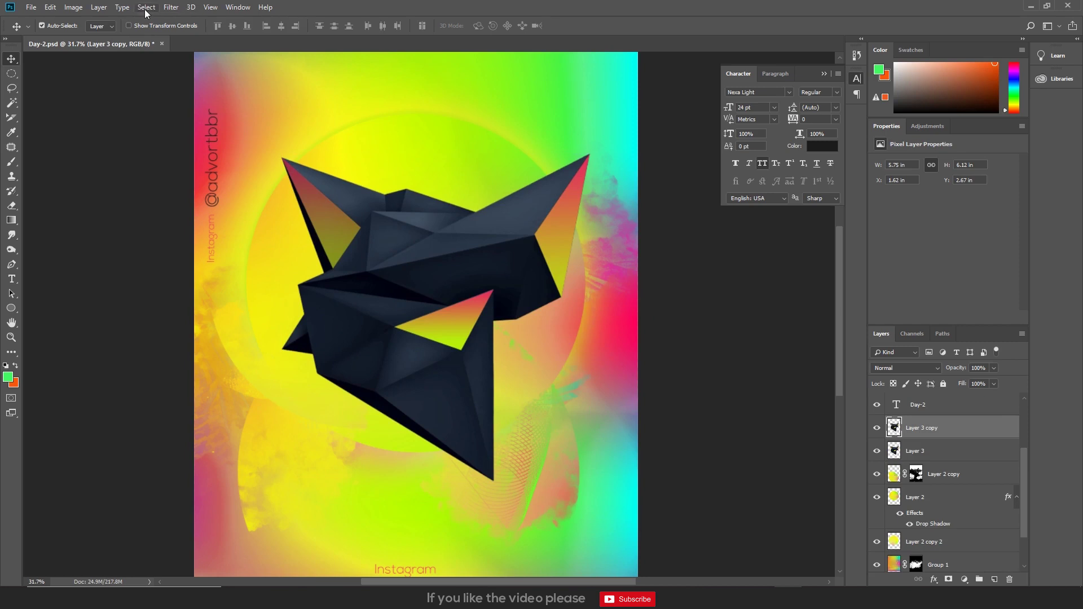
- Displace the copy with 09.psd at scale 300 and tuck it beneath Layer 3
left_click(171, 7)
mouse_move(182, 157)
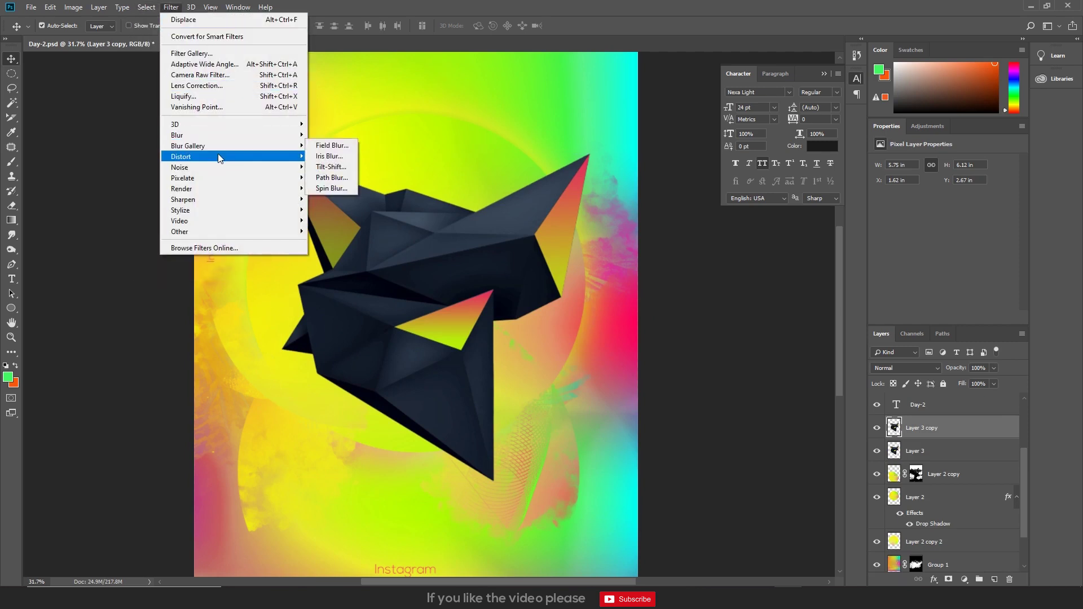
left_click(326, 157)
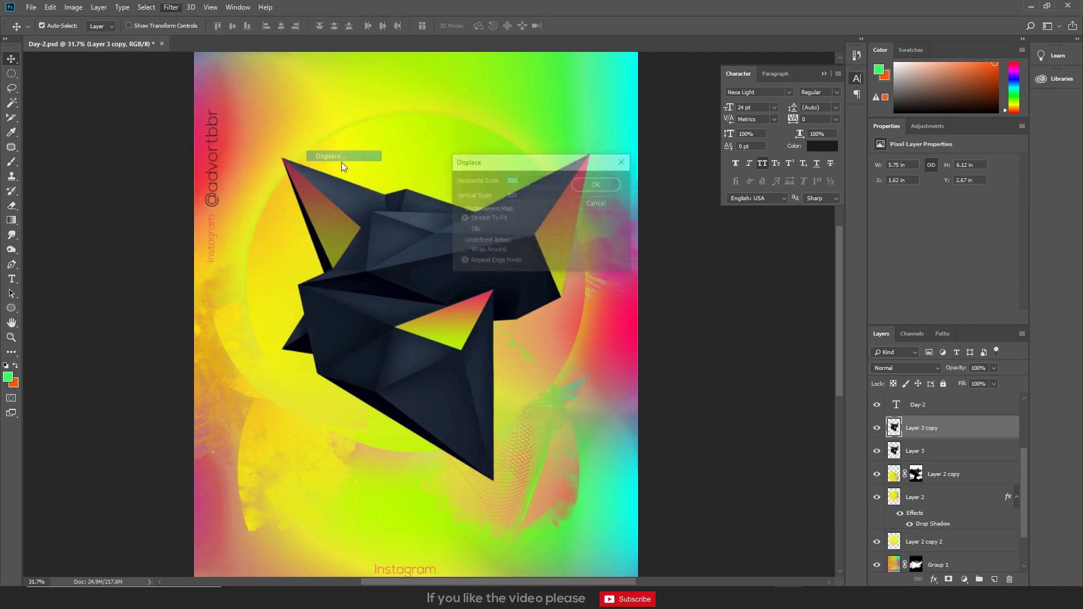
left_click(611, 190)
left_click(306, 370)
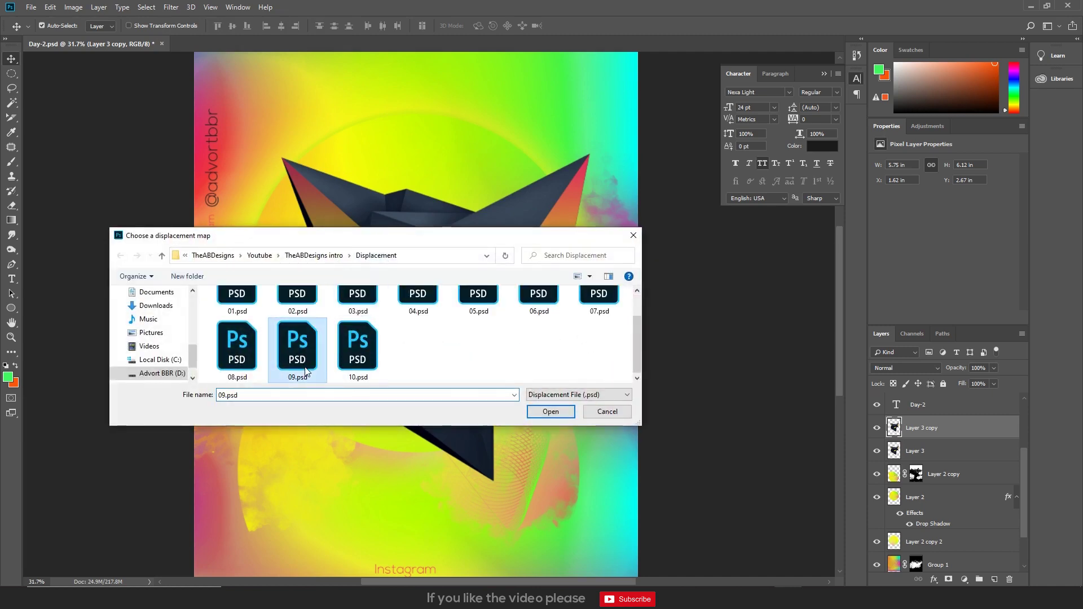
left_click(551, 411)
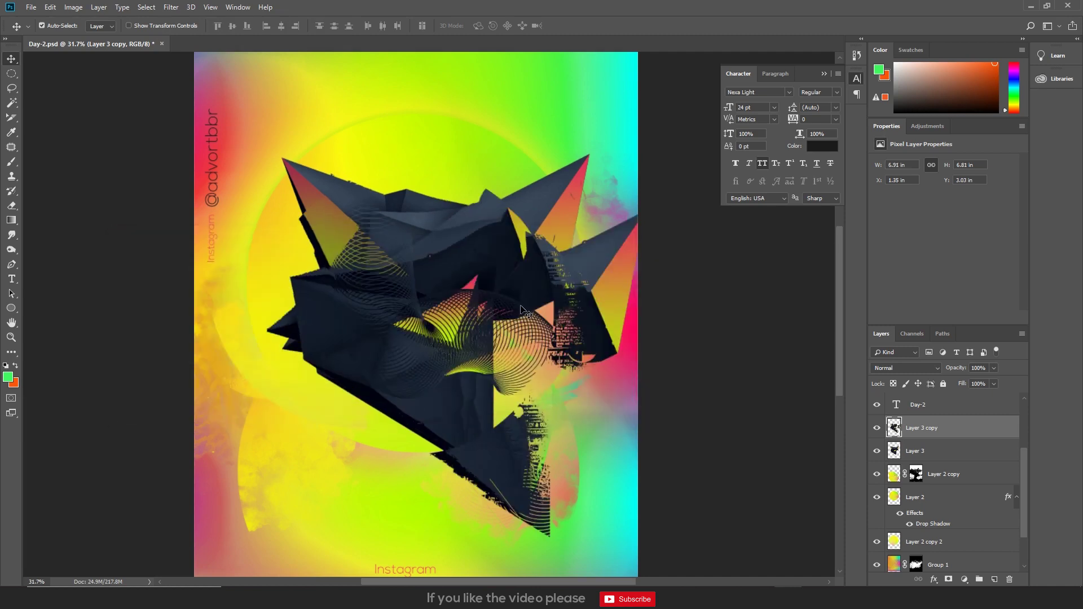
mouse_move(563, 264)
left_mouse_down()
mouse_move(548, 282)
mouse_move(551, 273)
left_mouse_up()
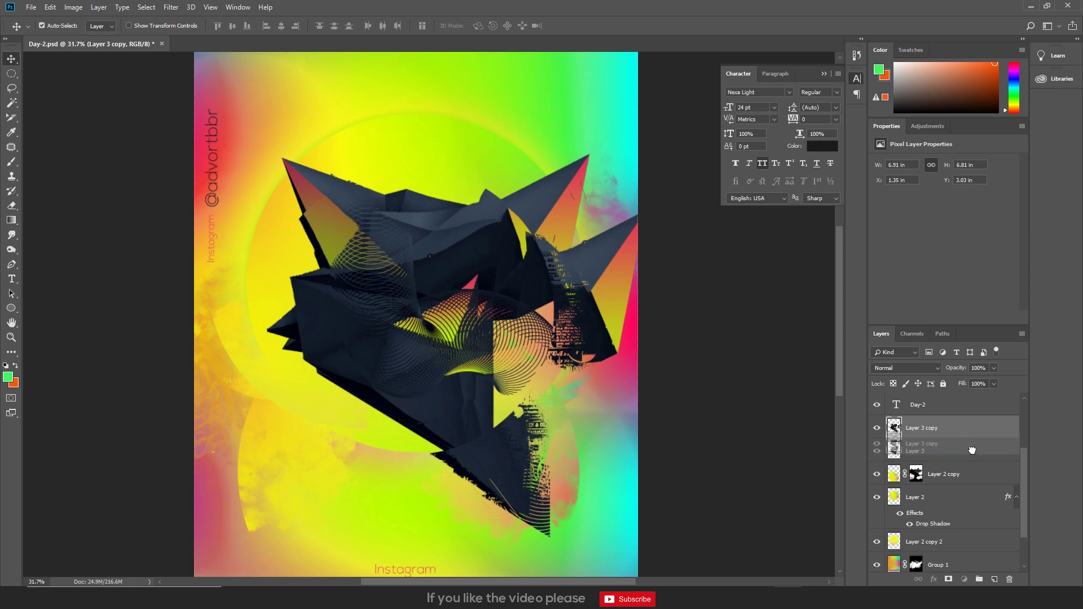
left_click_drag(971, 457, 976, 471)
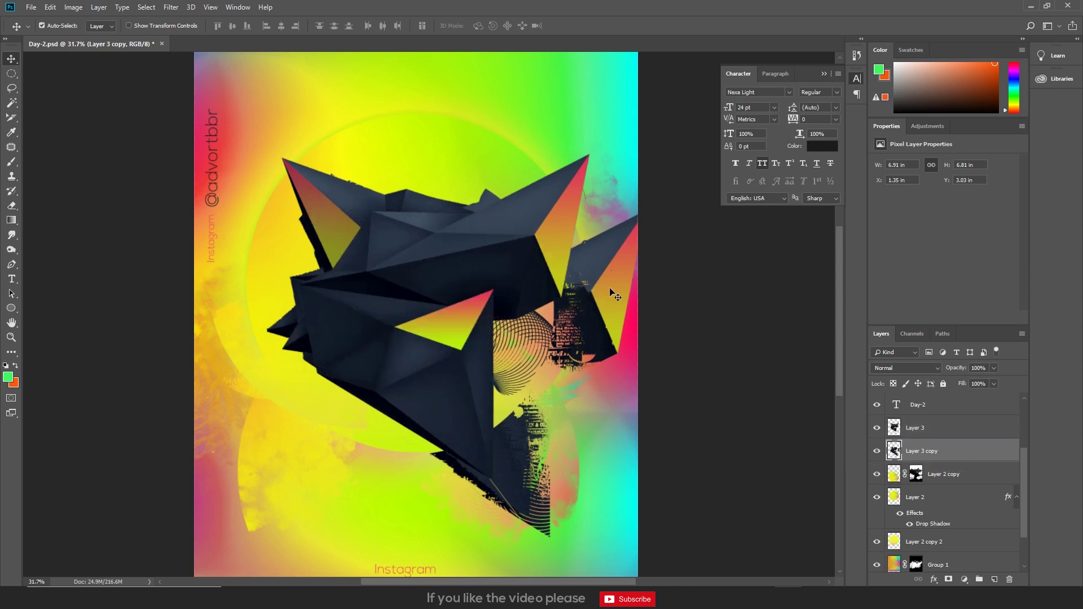
- Add a layer mask to Layer 3 copy and set up a small black Soft Round brush
left_click_drag(612, 296, 593, 298)
left_click(948, 579)
key("b")
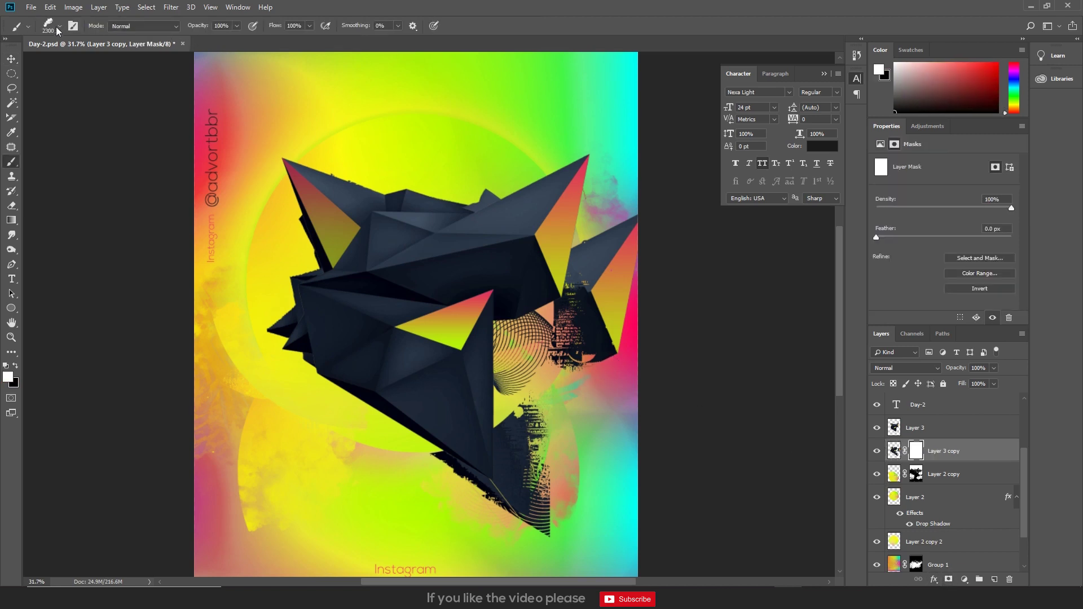
left_click(48, 26)
scroll(70, 158, "up", 1)
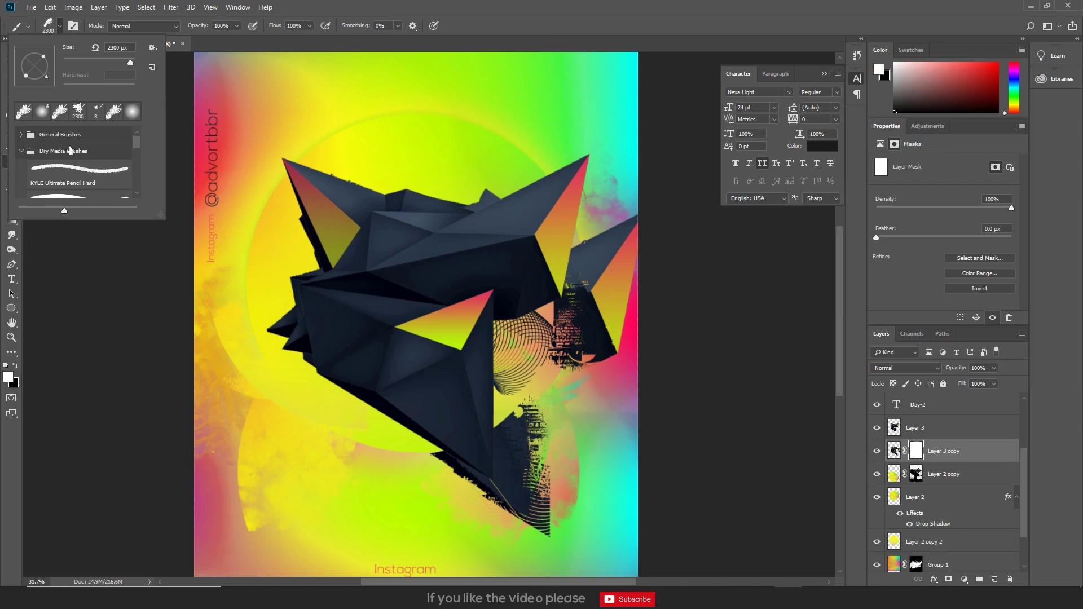
left_click(23, 151)
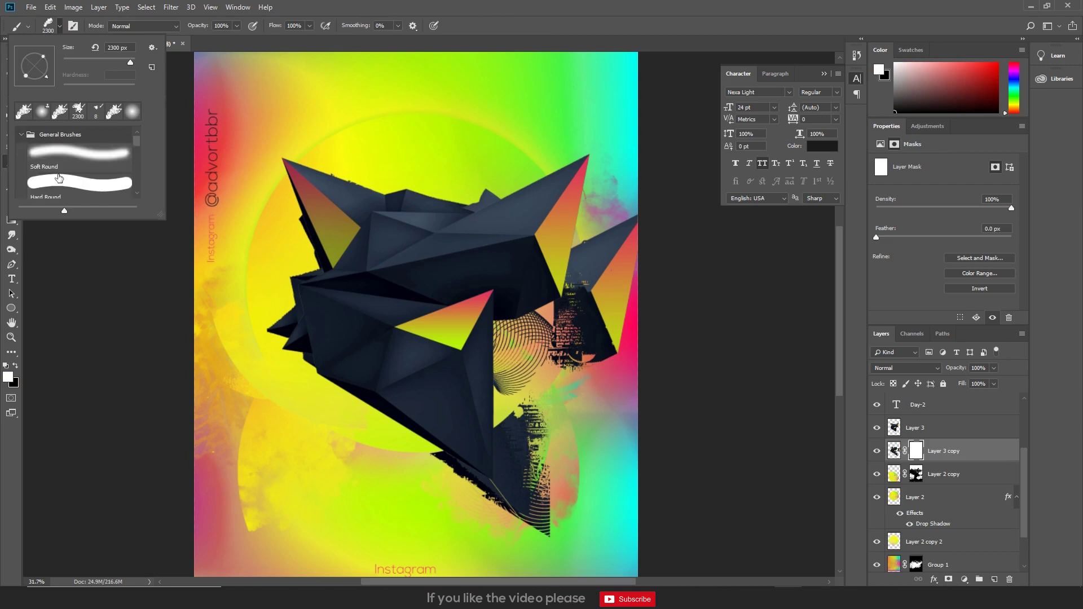
double_click(68, 170)
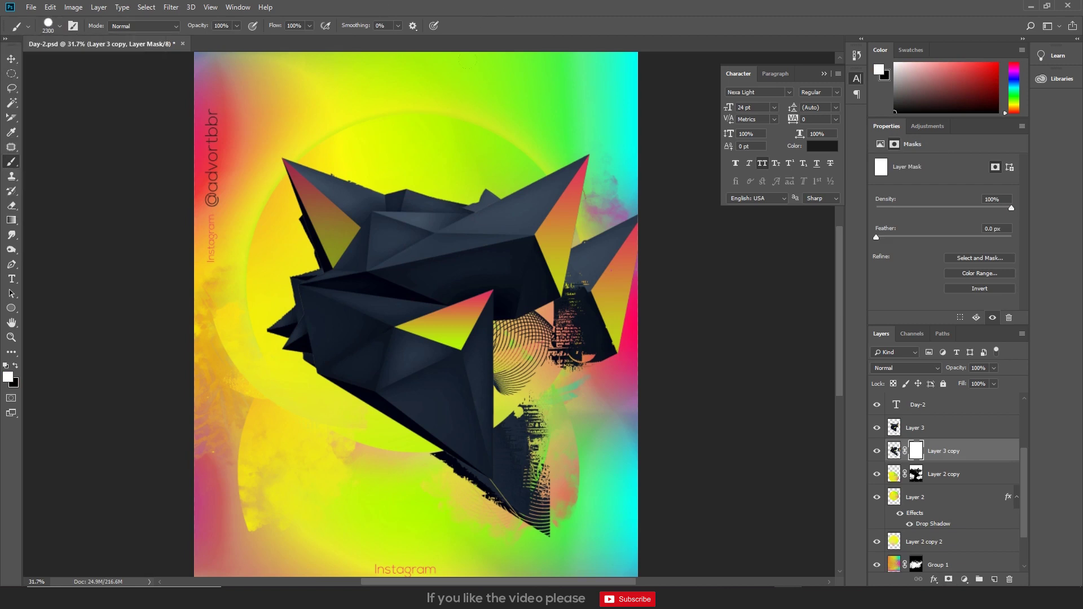
key("bracketleft")
key("x")
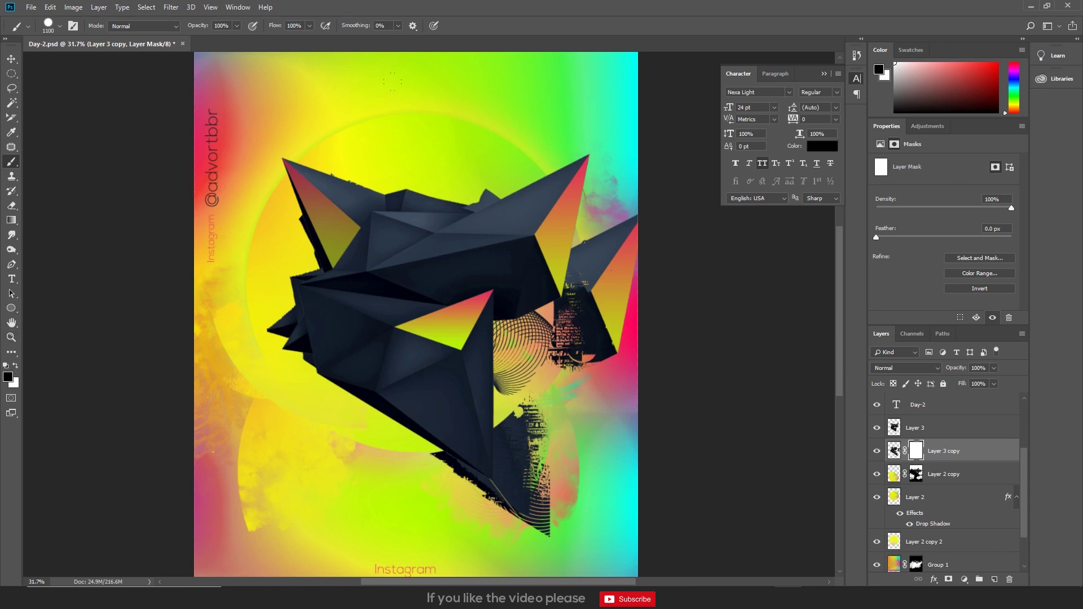
- Paint out the copy's top, right-edge spikes and left points, leaving scattered glitch fragments
left_click_drag(392, 82, 374, 77)
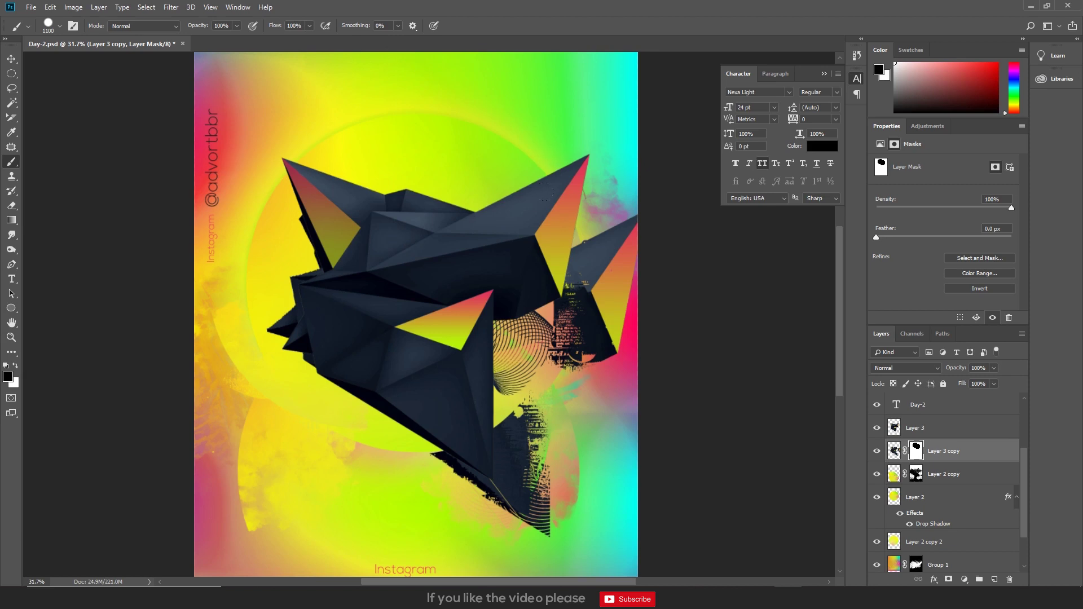
mouse_move(610, 265)
left_mouse_down()
mouse_move(615, 299)
mouse_move(570, 361)
left_mouse_up()
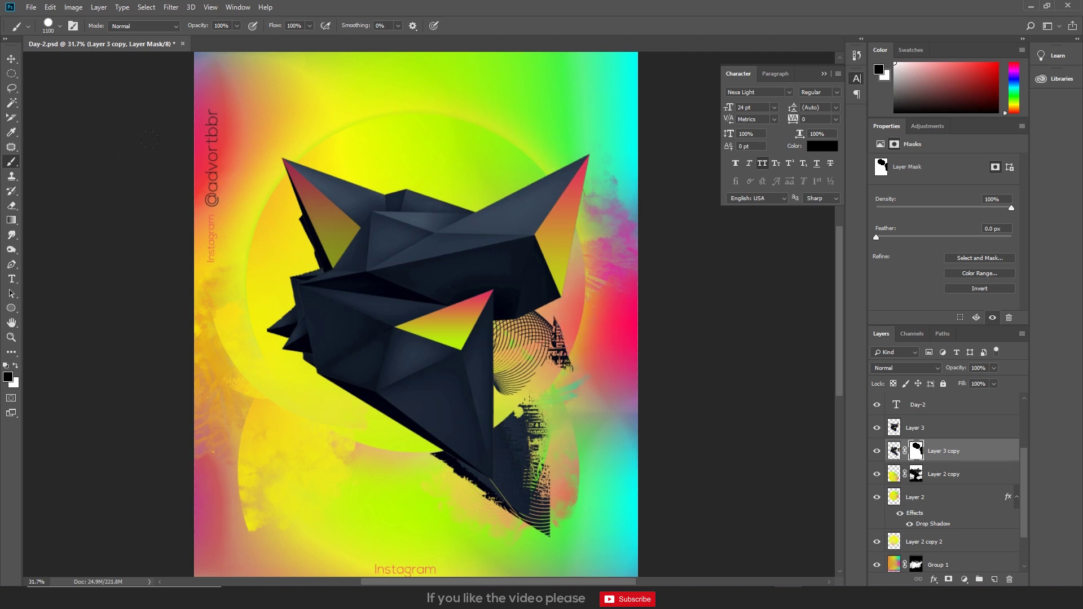
left_click_drag(186, 180, 225, 245)
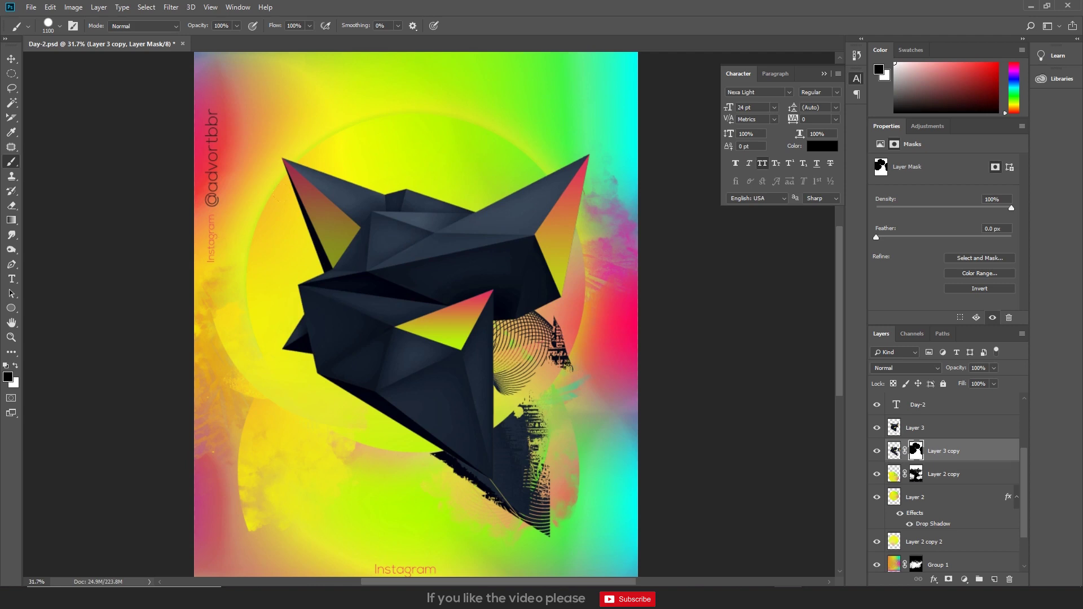
key("v")
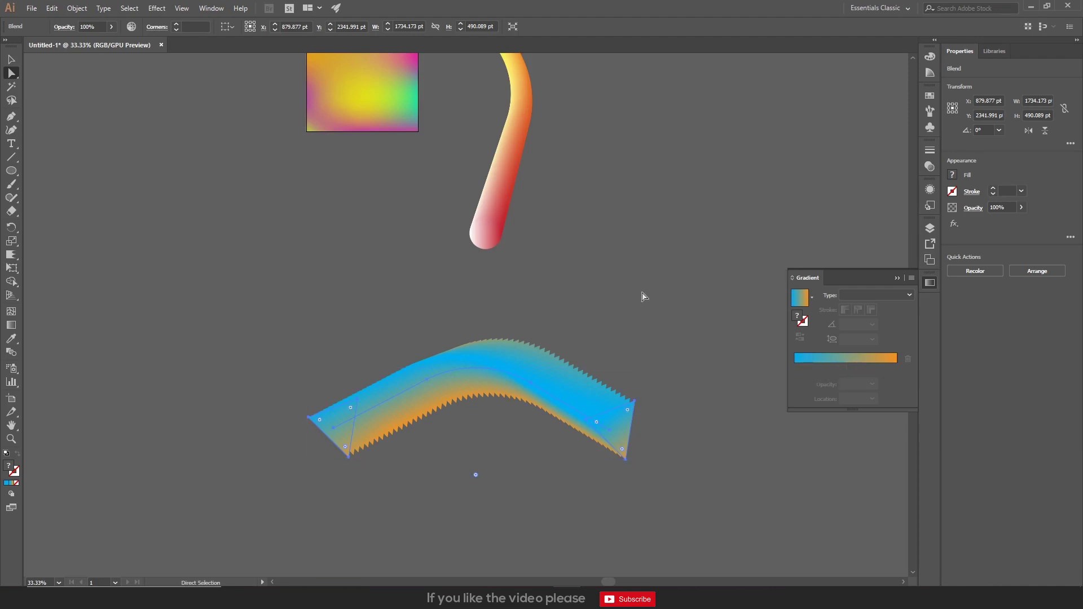
- Change the blend's left-end gradient colour to magenta
key("v")
key("a")
left_click(333, 420)
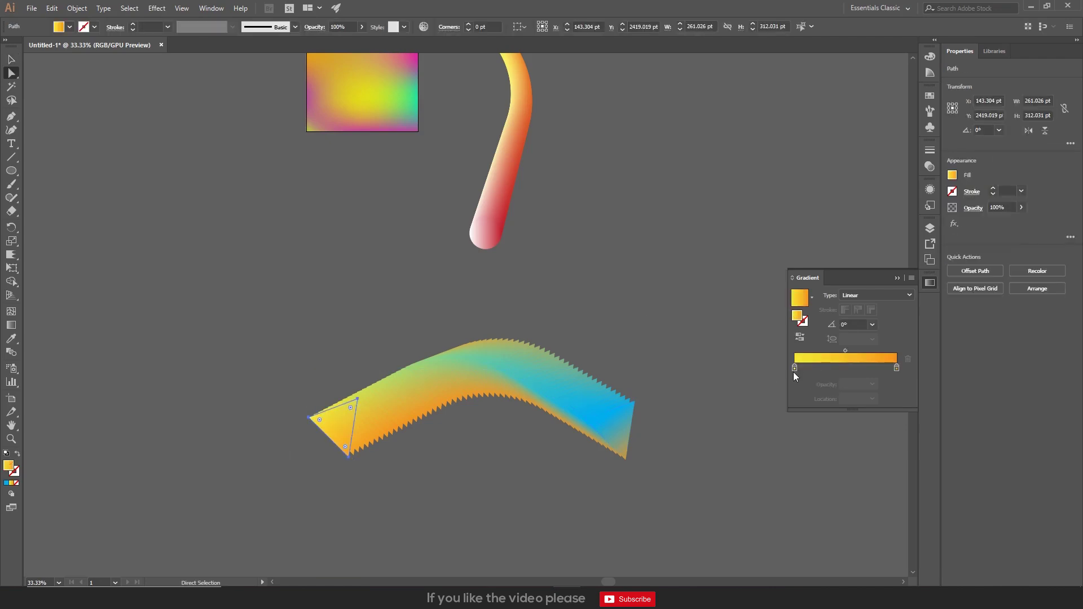
double_click(794, 367)
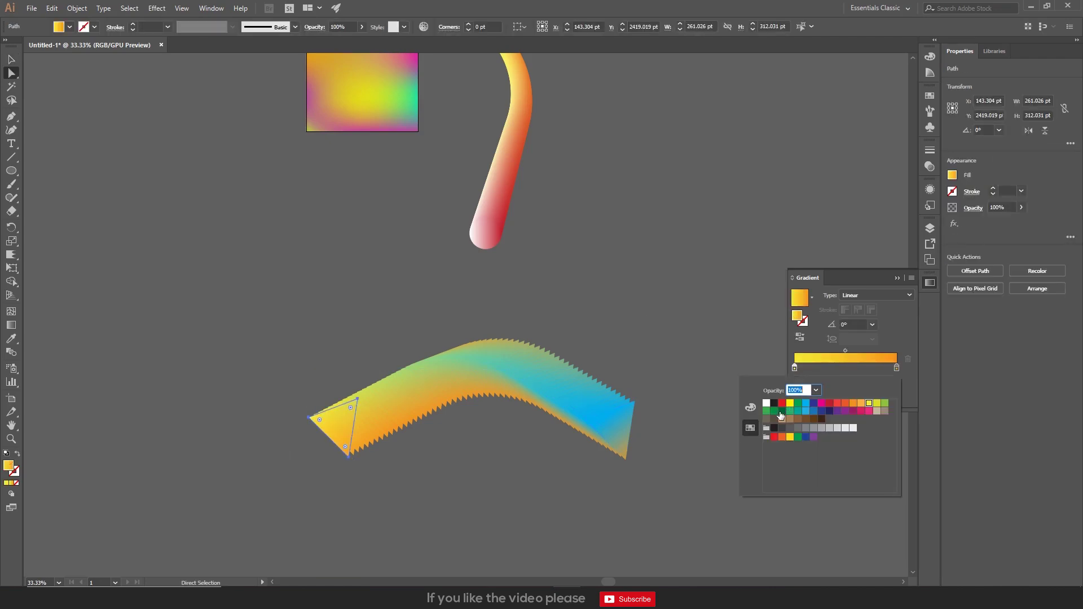
left_click(774, 404)
left_click(822, 403)
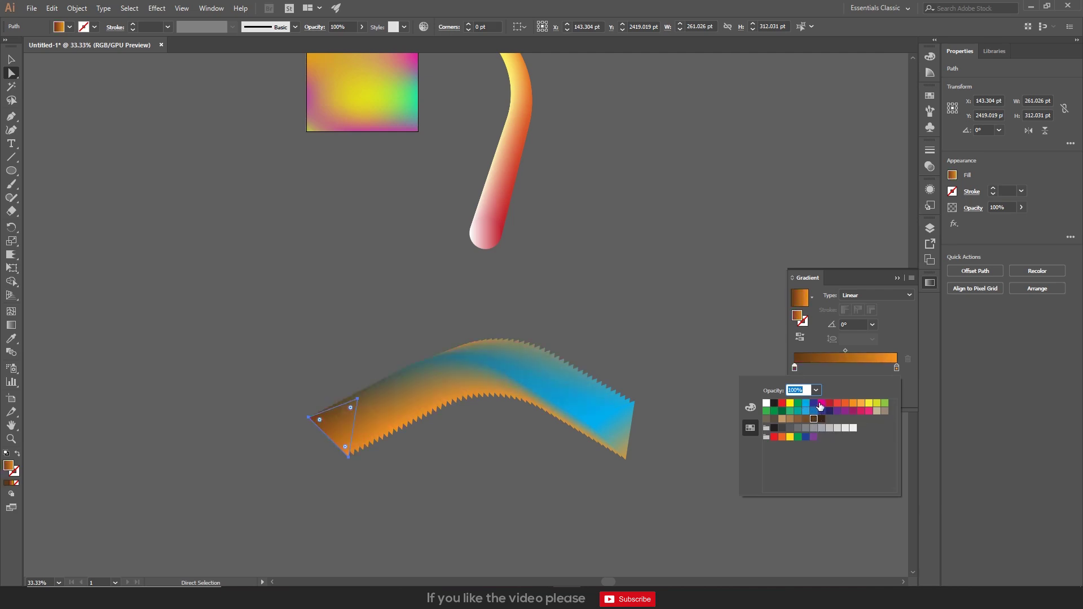
left_click(821, 404)
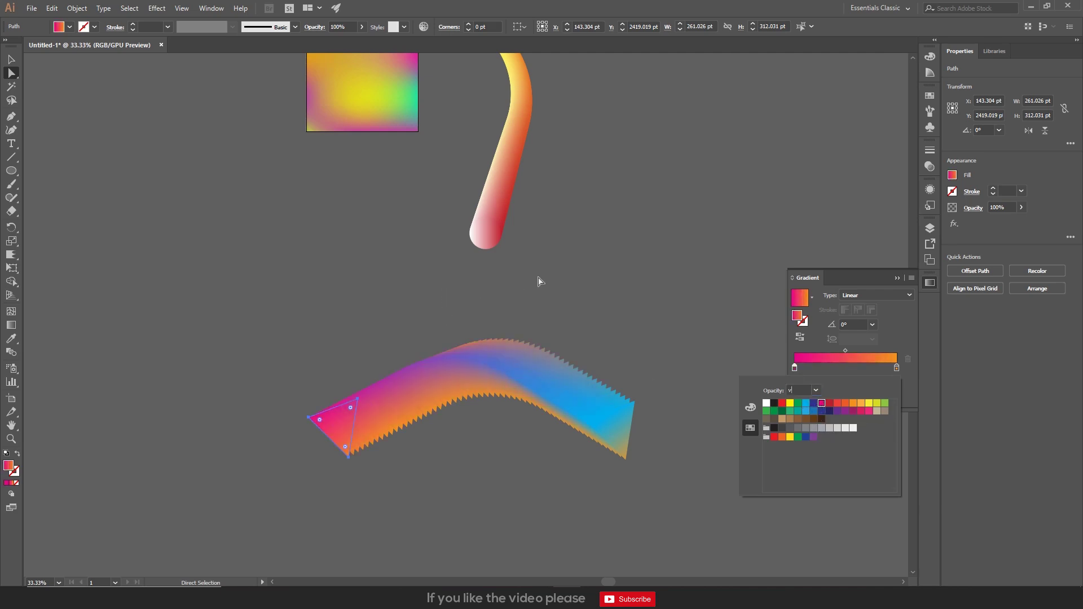
left_click(539, 280)
left_click(589, 307)
- Round the blend's left end into a circle, then try and undo a right-end corner rounding
left_click(337, 427)
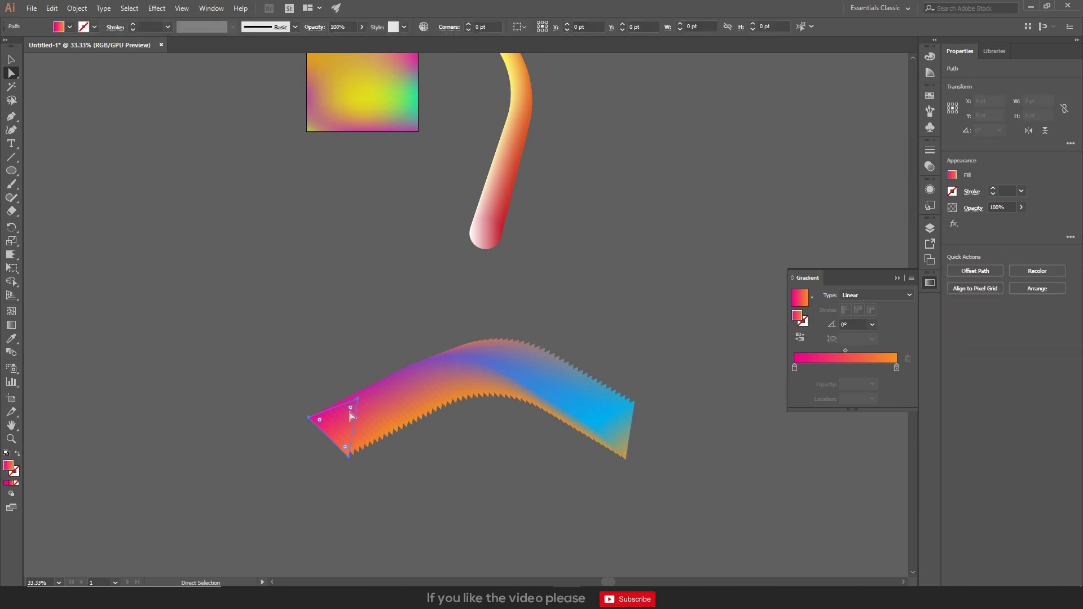
left_click_drag(341, 424, 255, 489)
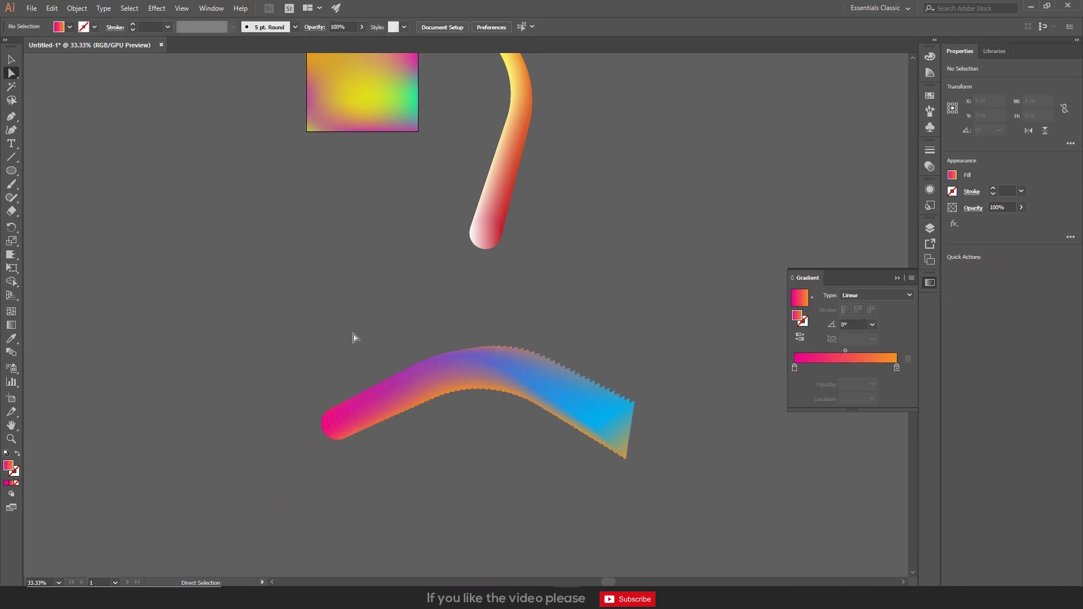
scroll(673, 501, "up", 1, "alt")
left_click(601, 394)
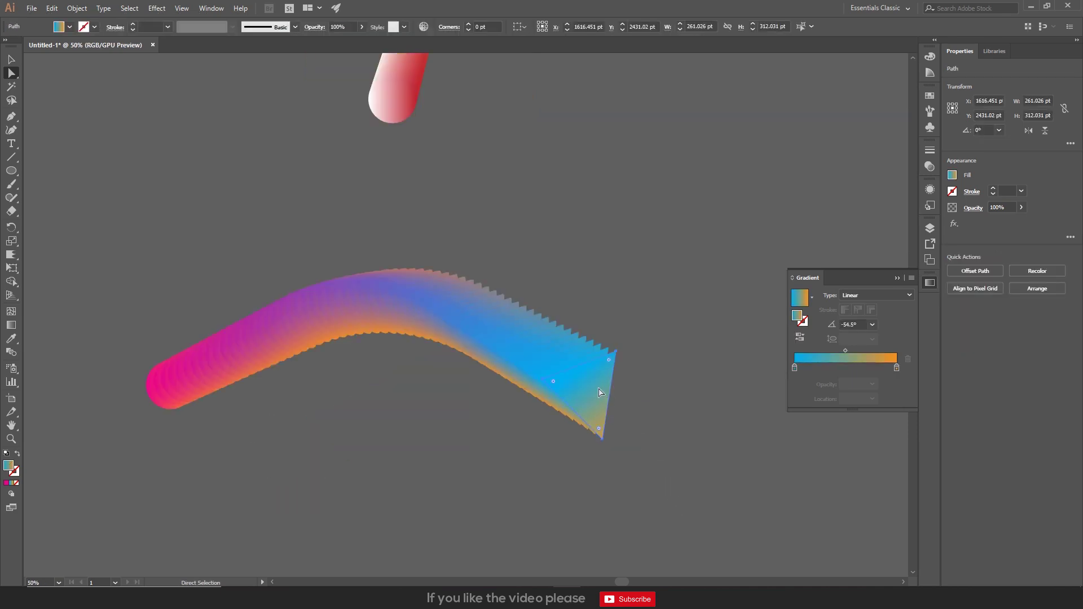
left_click(616, 353)
left_click_drag(609, 360, 621, 398)
left_click(620, 398)
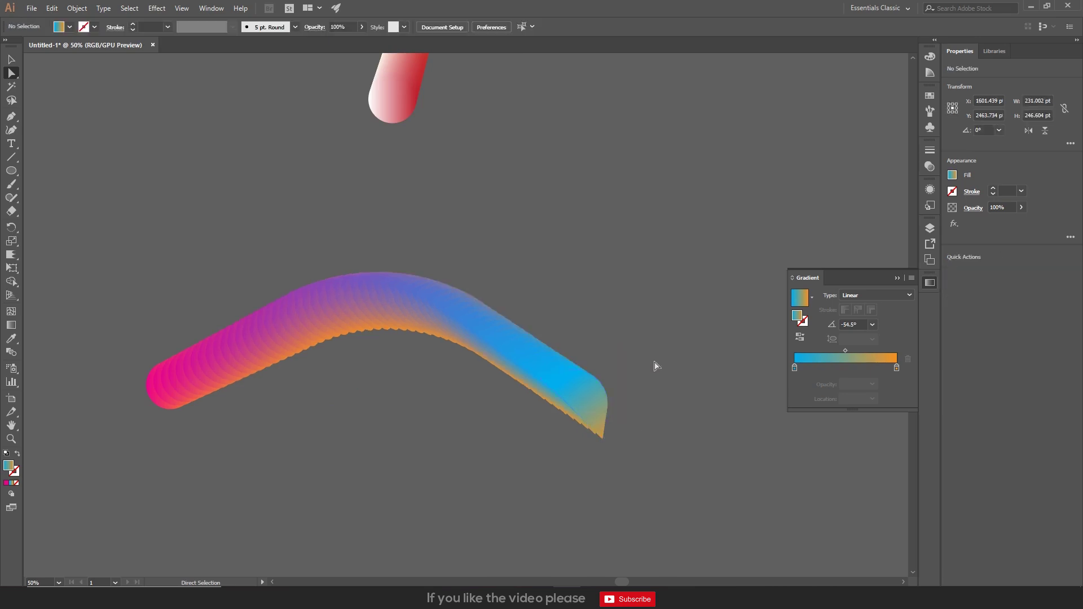
key("v")
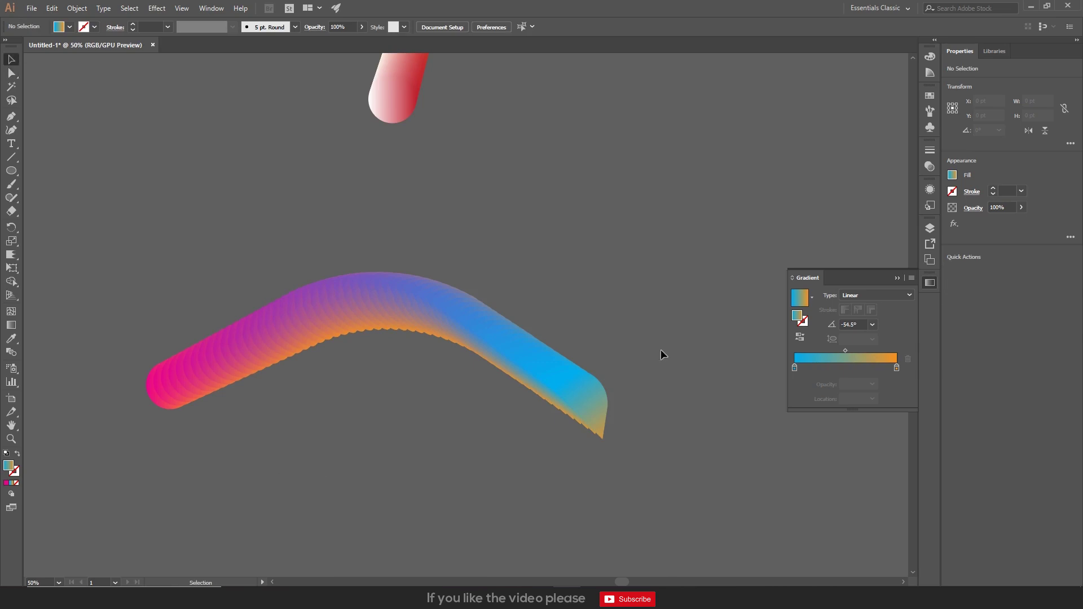
key("ctrl+z")
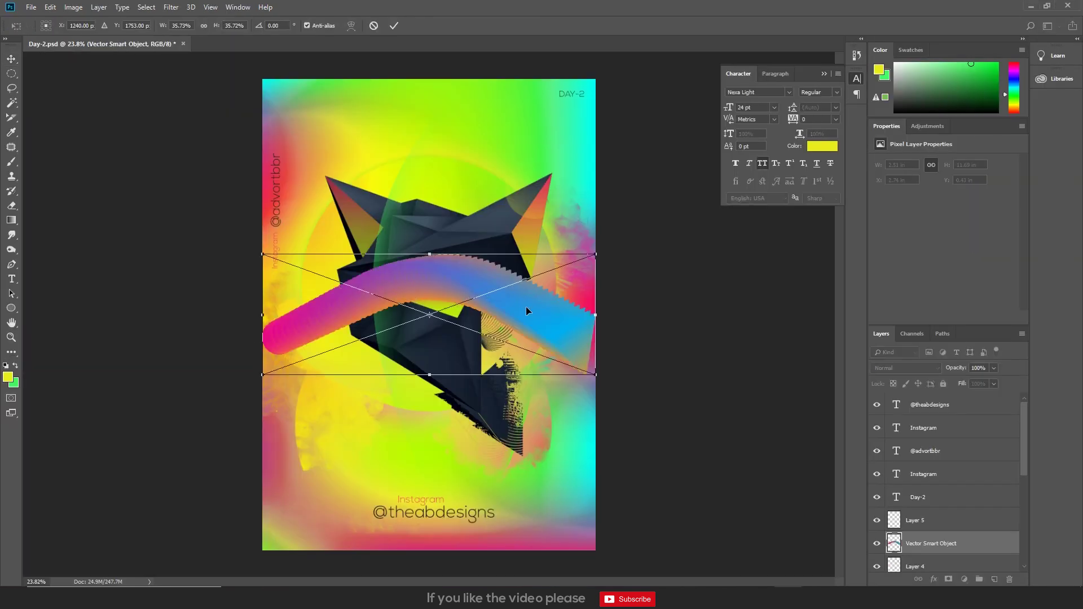
- Place the pasted wave over the shape's top and move its layer below Layer 2
left_click_drag(525, 305, 517, 208)
key("Return")
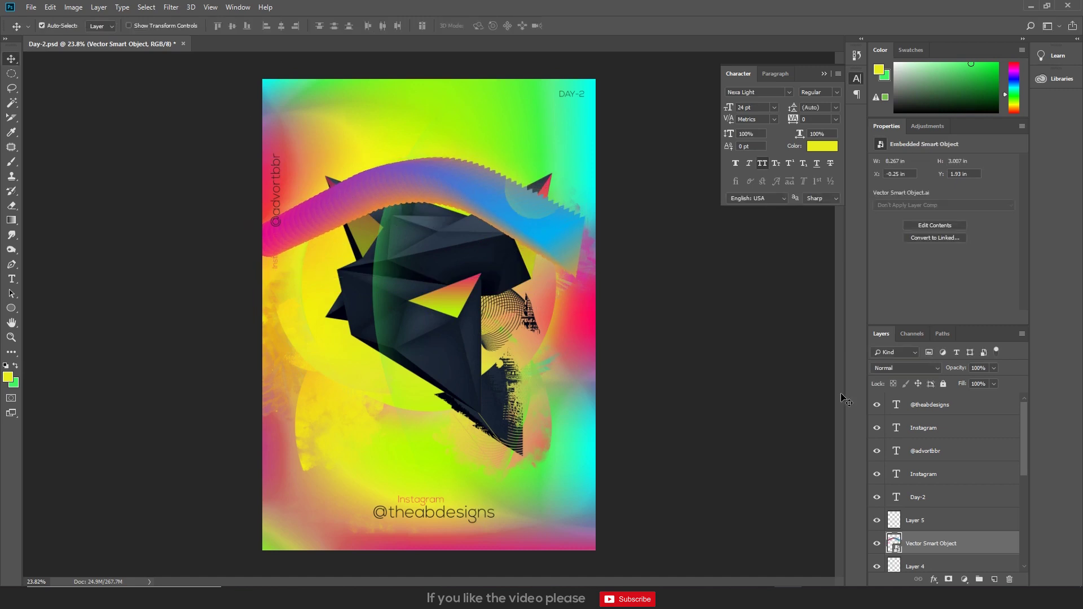
scroll(969, 473, "down", 3)
left_click_drag(973, 405, 963, 520)
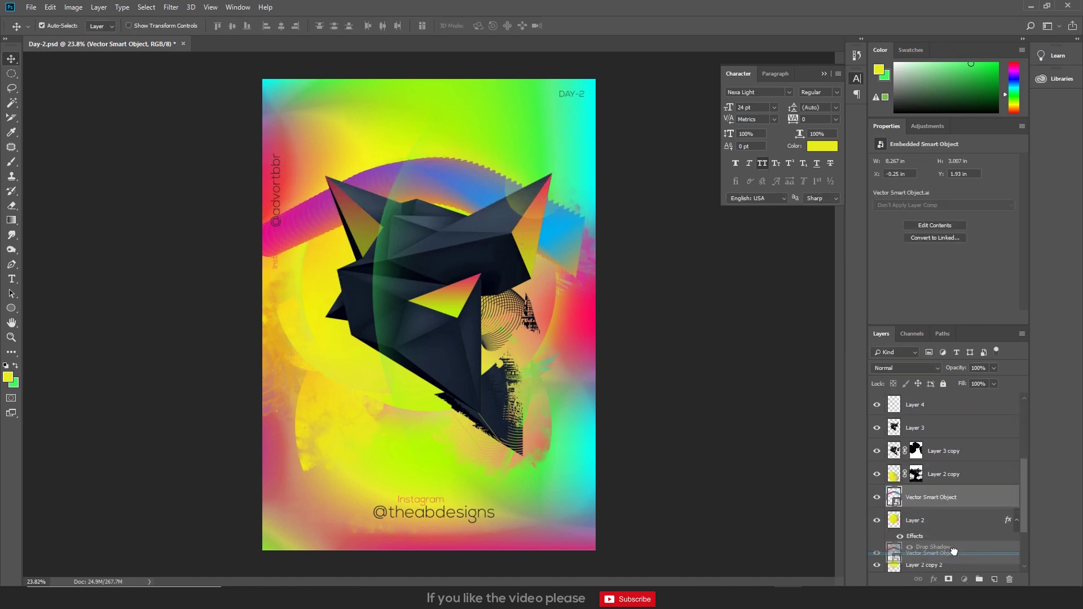
left_click_drag(957, 498, 955, 559)
- Shift the wave to the right and stretch it slightly taller
key("ctrl+t")
left_click_drag(491, 180, 571, 175)
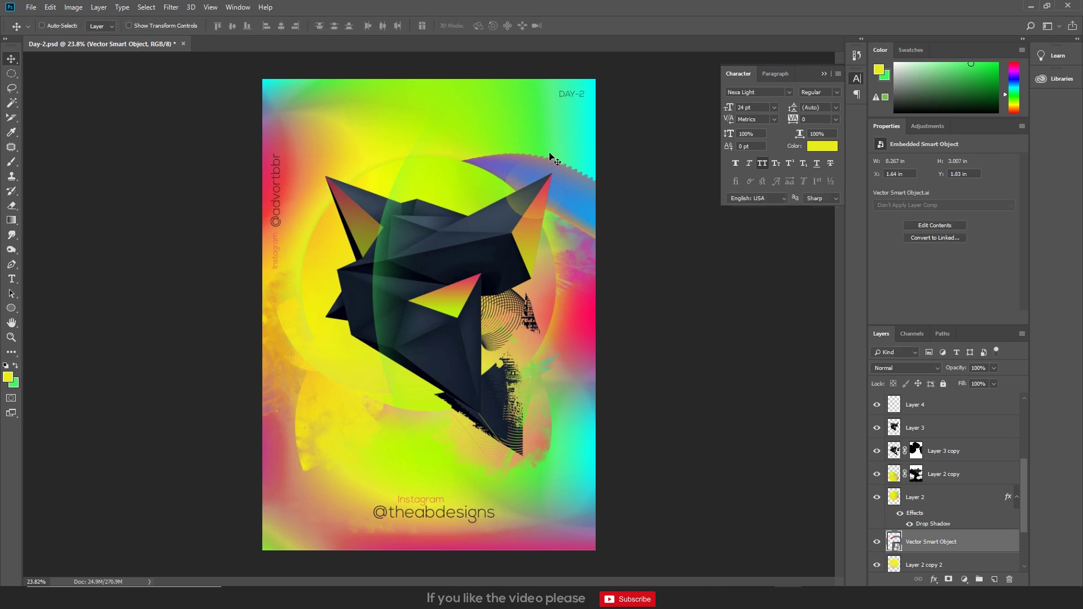
left_click_drag(550, 152, 550, 138)
key("Return")
- Clip a Gradient Map to the wave, trying Black-White and Chrome before Spectrum
left_click(964, 580)
left_click(975, 561)
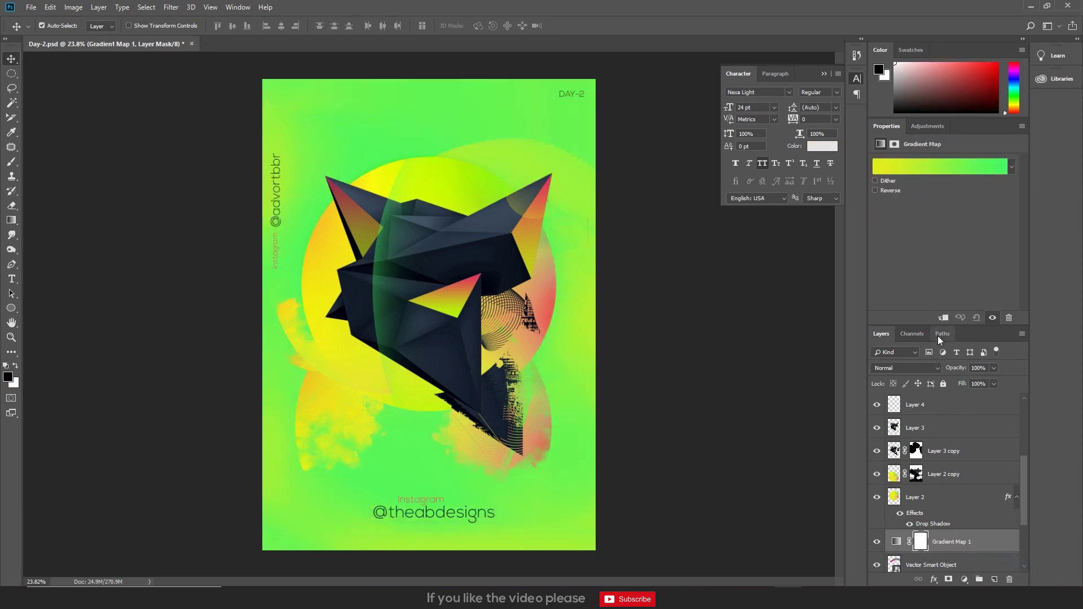
left_click(943, 318)
left_click(924, 166)
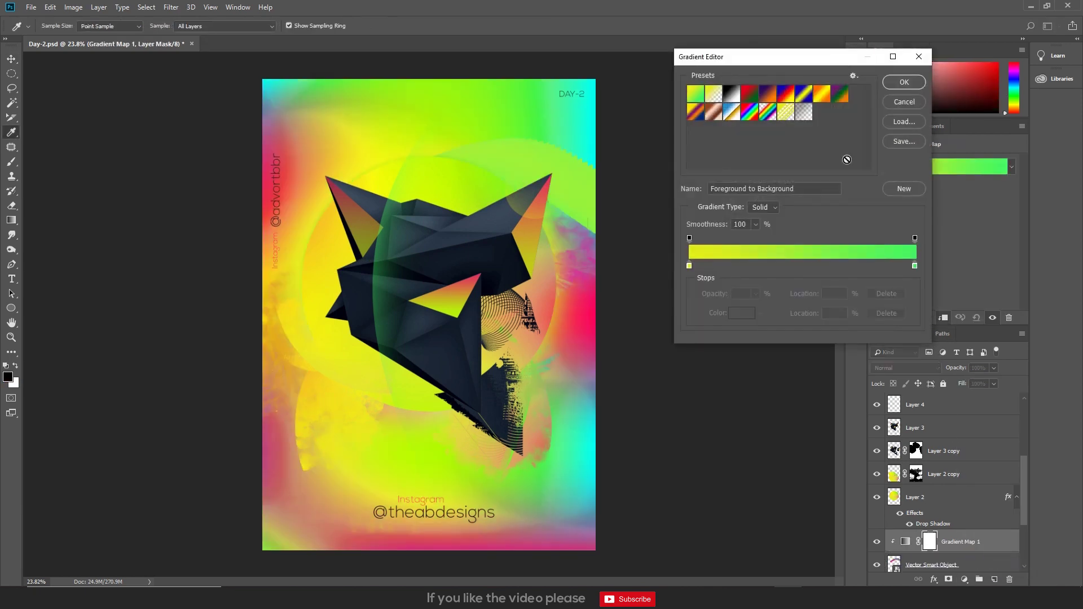
left_click(731, 95)
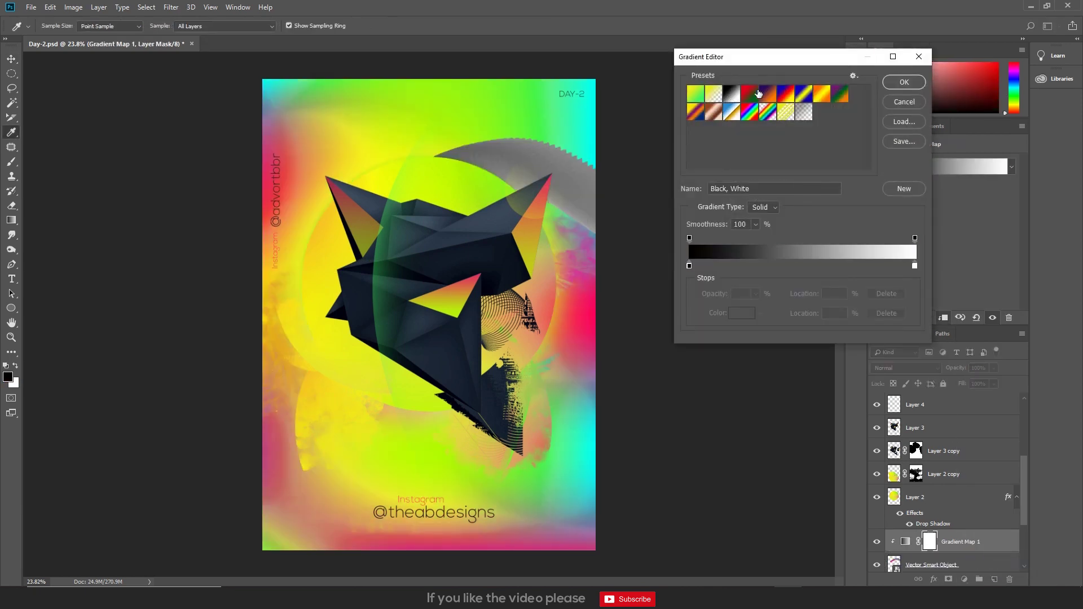
left_click(759, 94)
left_click(749, 116)
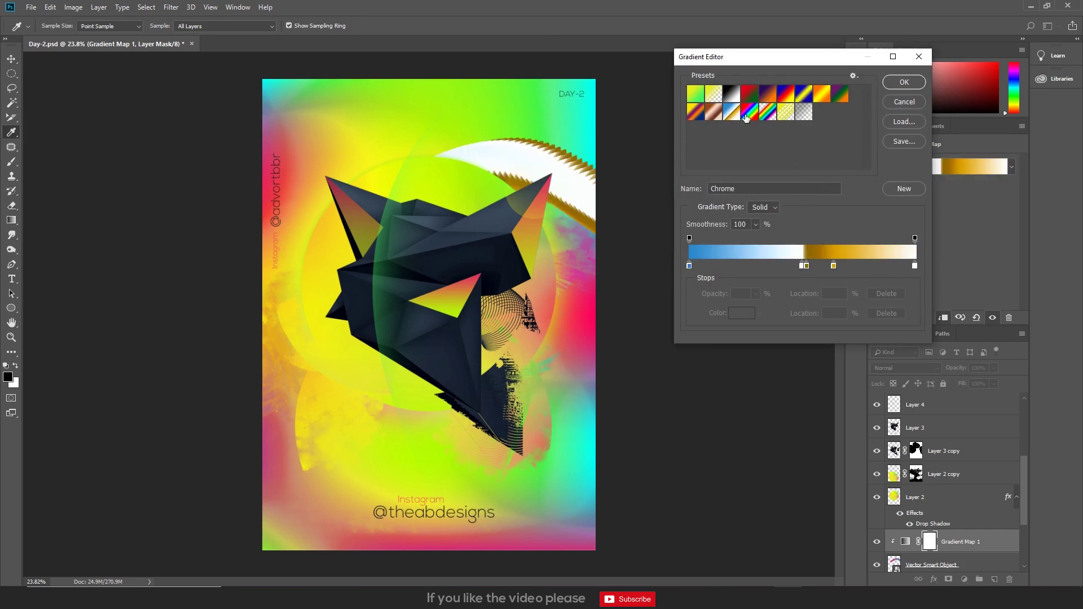
left_click(749, 117)
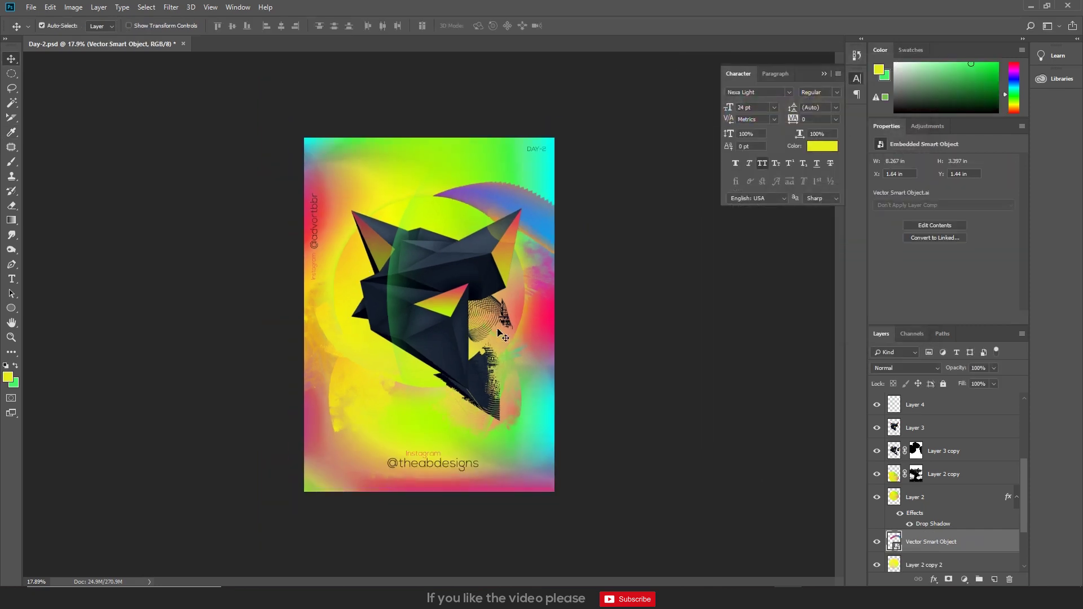
- Nudge the purple-blue wave slightly higher with Free Transform
scroll(519, 313, "up", 1)
key("ctrl+t")
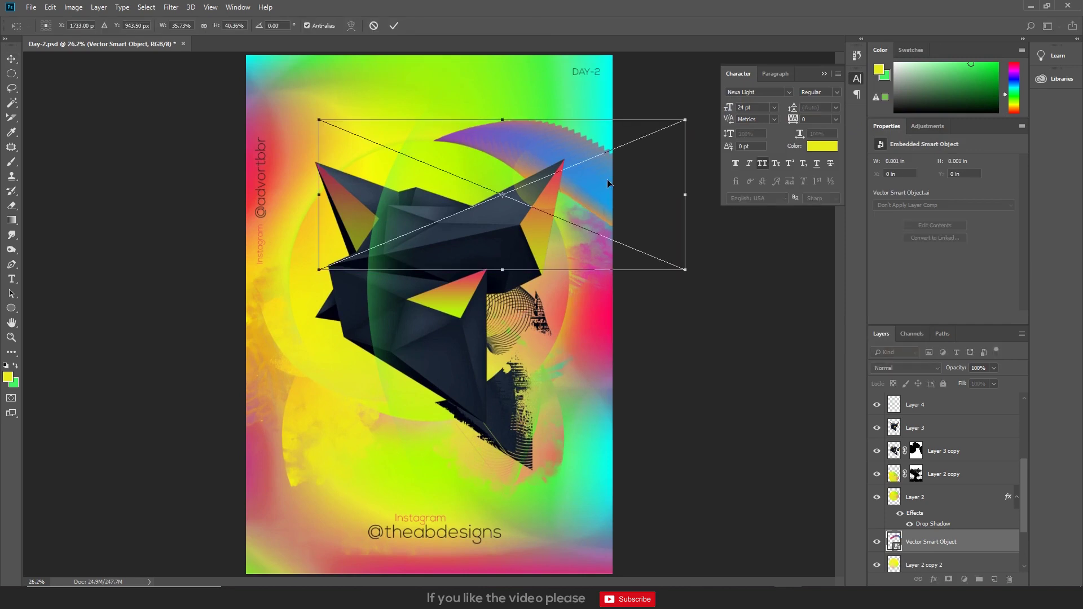
key("Return")
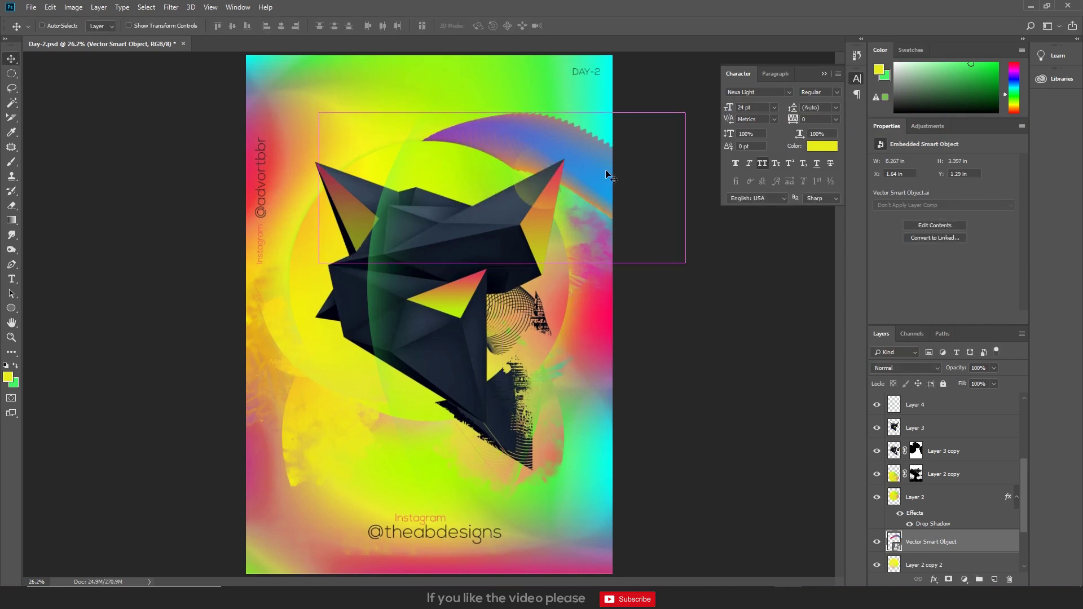
key("ctrl+t")
left_click_drag(620, 176, 626, 165)
key("Return")
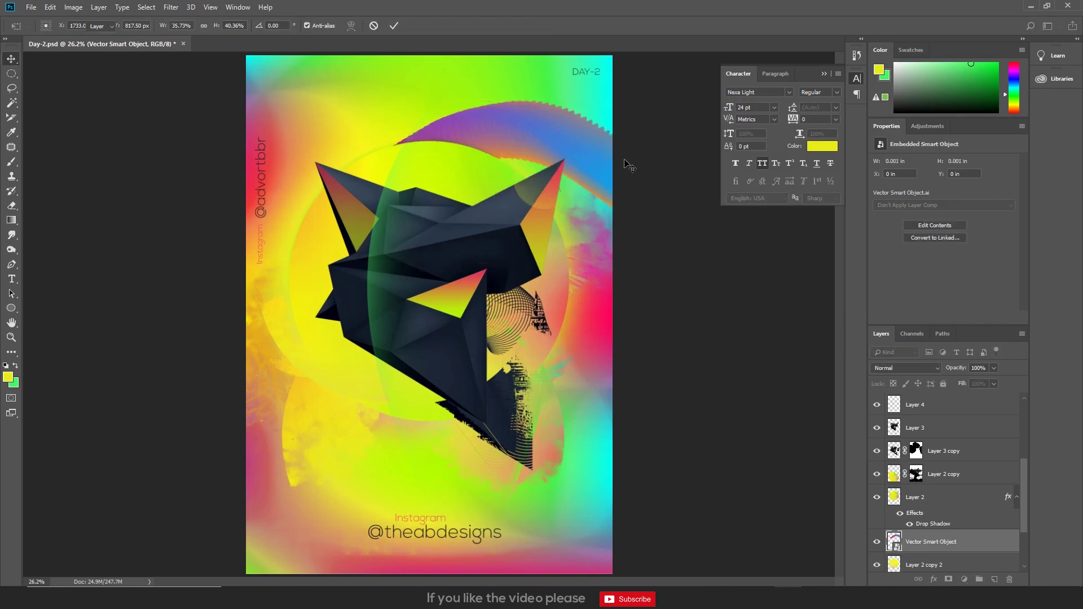
scroll(291, 245, "up", 1)
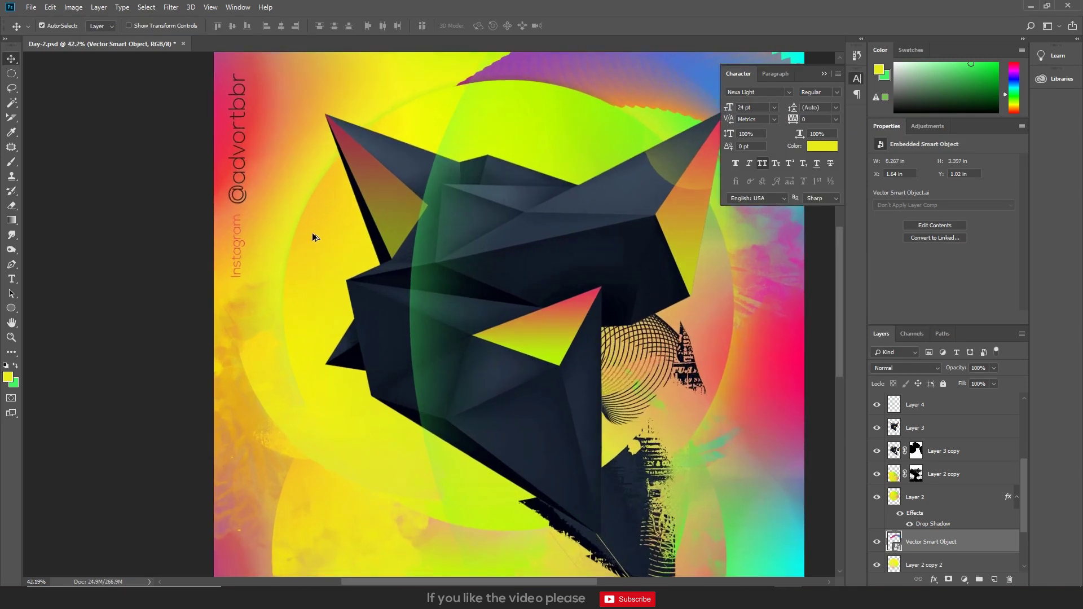
- Duplicate Layer 3 in place and bring the copy to the top of the stack
left_click_drag(356, 288, 329, 385)
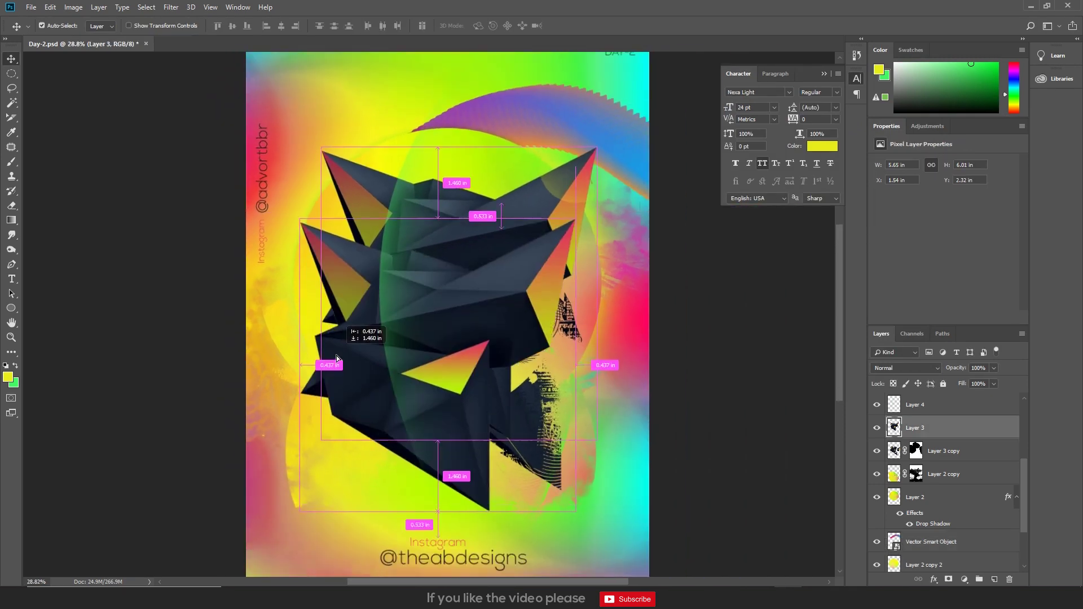
key("ctrl+z")
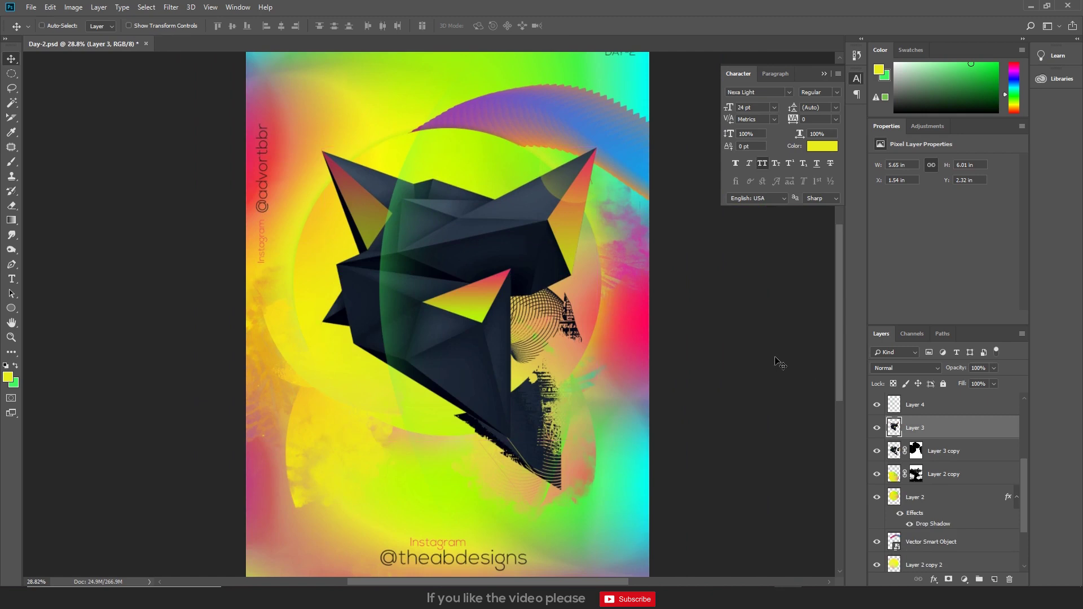
key("ctrl+j")
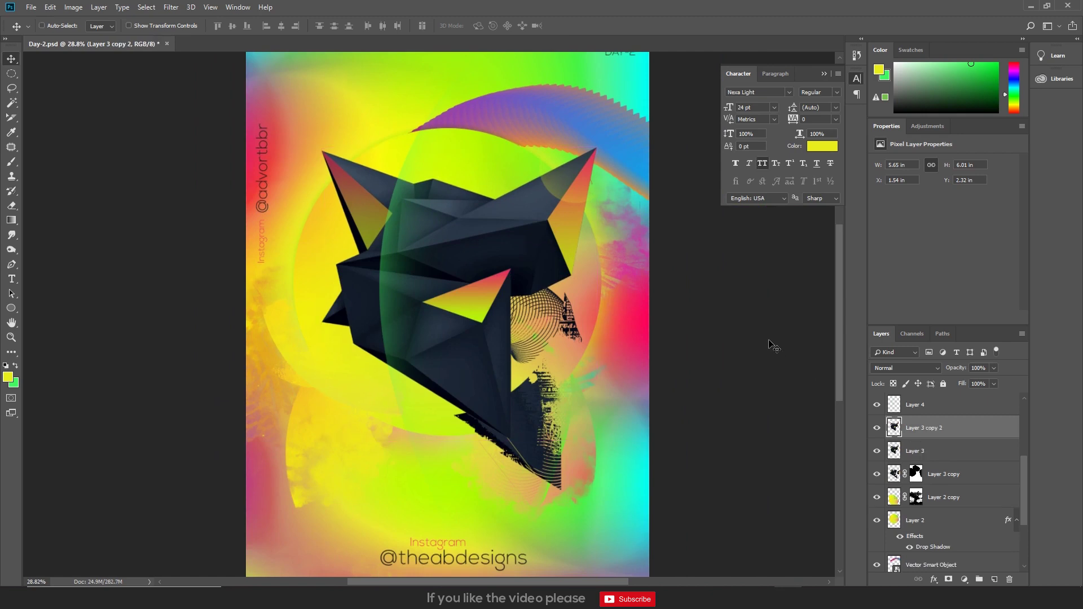
key("ctrl+shift+bracketright")
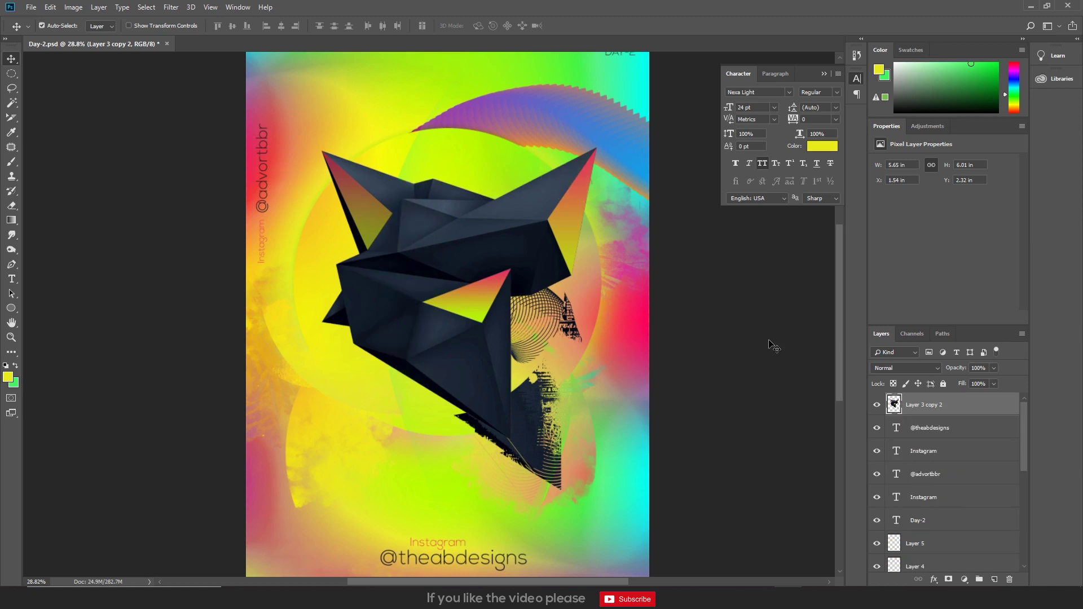
- Distort the copy with the 08.psd displacement map and reposition it on the poster
left_click(171, 7)
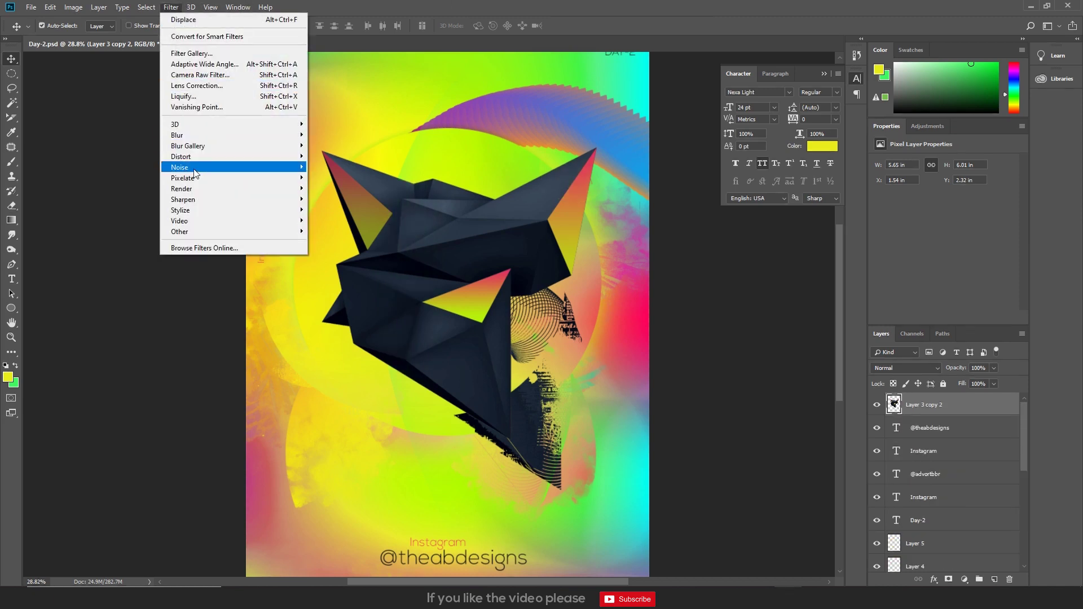
mouse_move(181, 156)
left_click(340, 157)
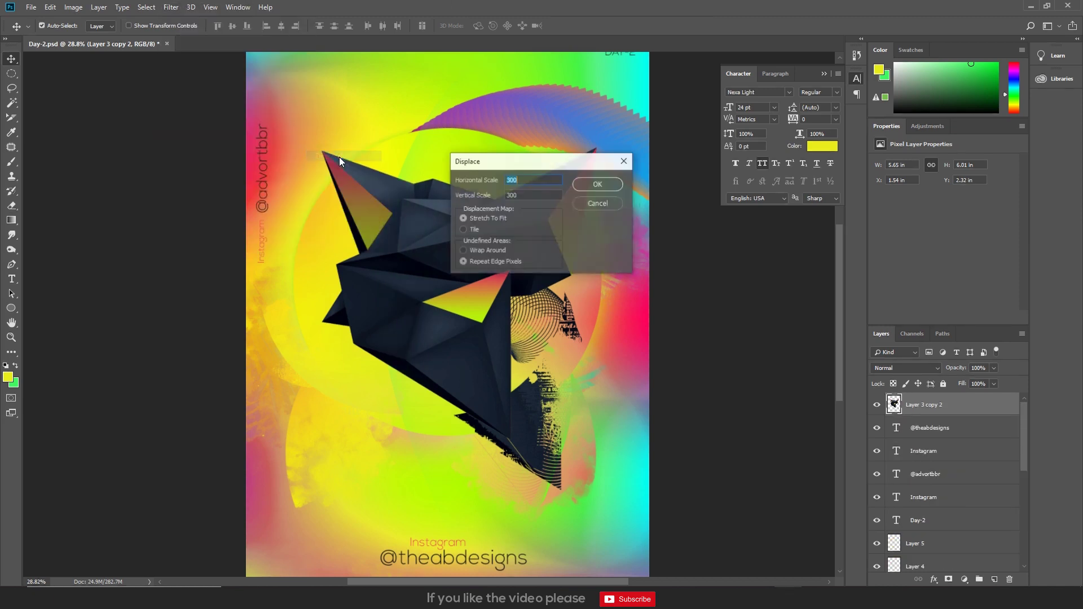
left_click(614, 184)
scroll(338, 379, "down", 1)
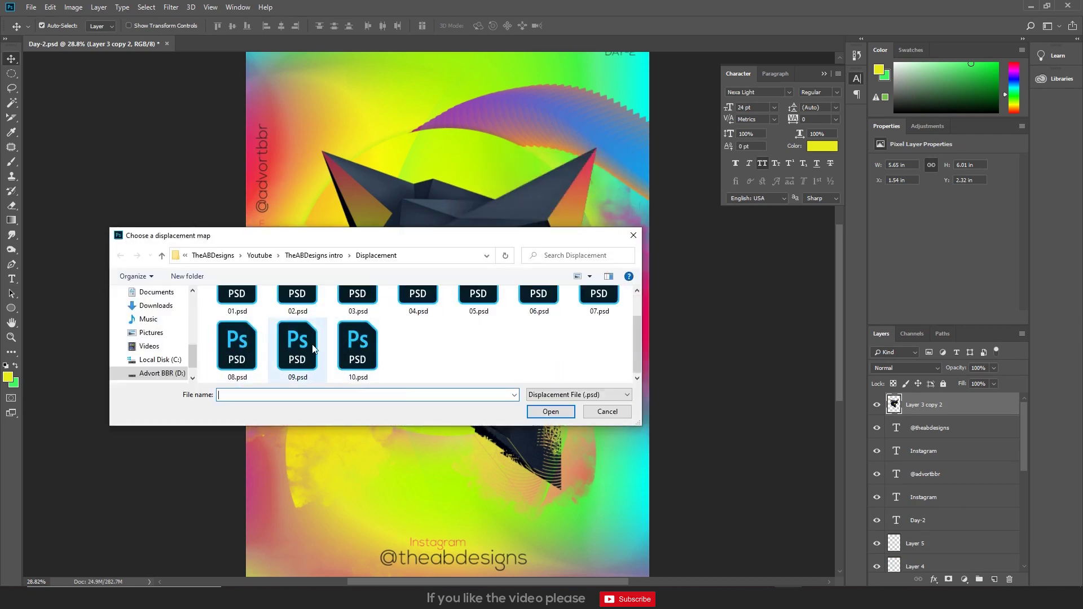
left_click(237, 346)
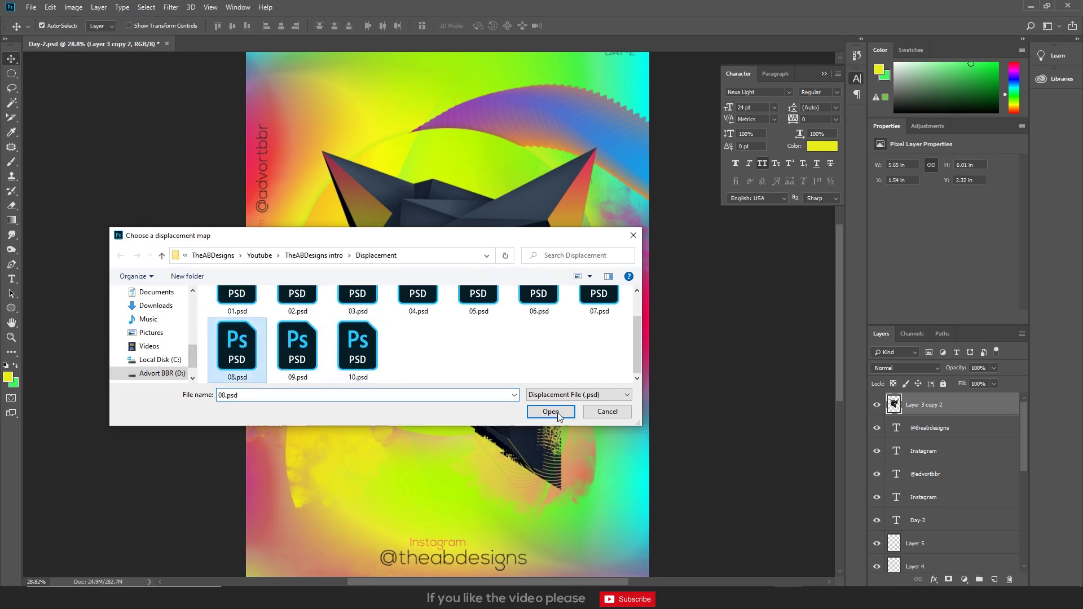
left_click(552, 415)
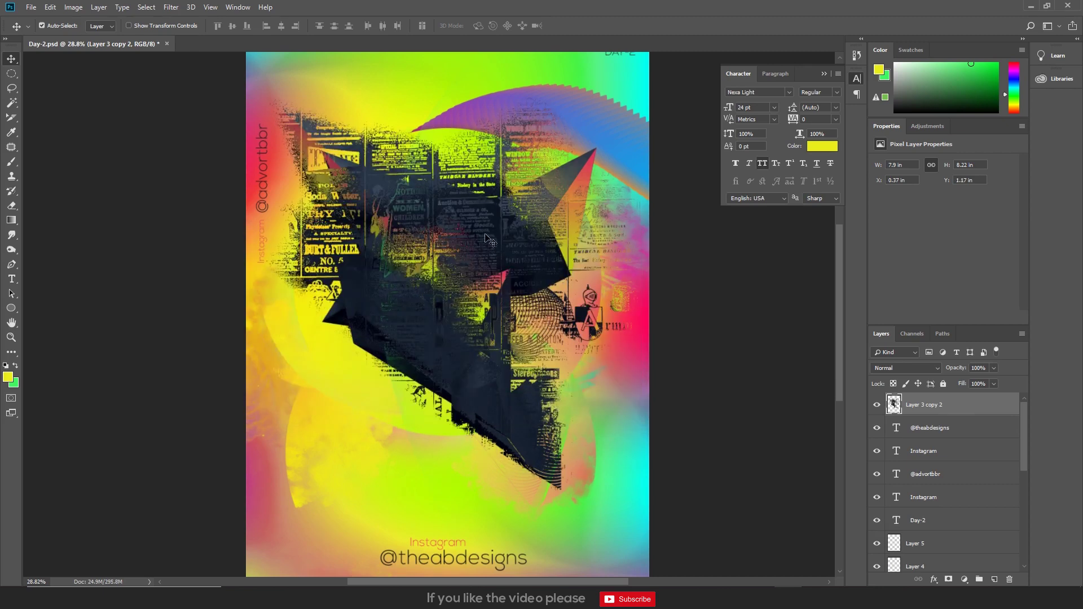
left_click_drag(486, 238, 552, 243)
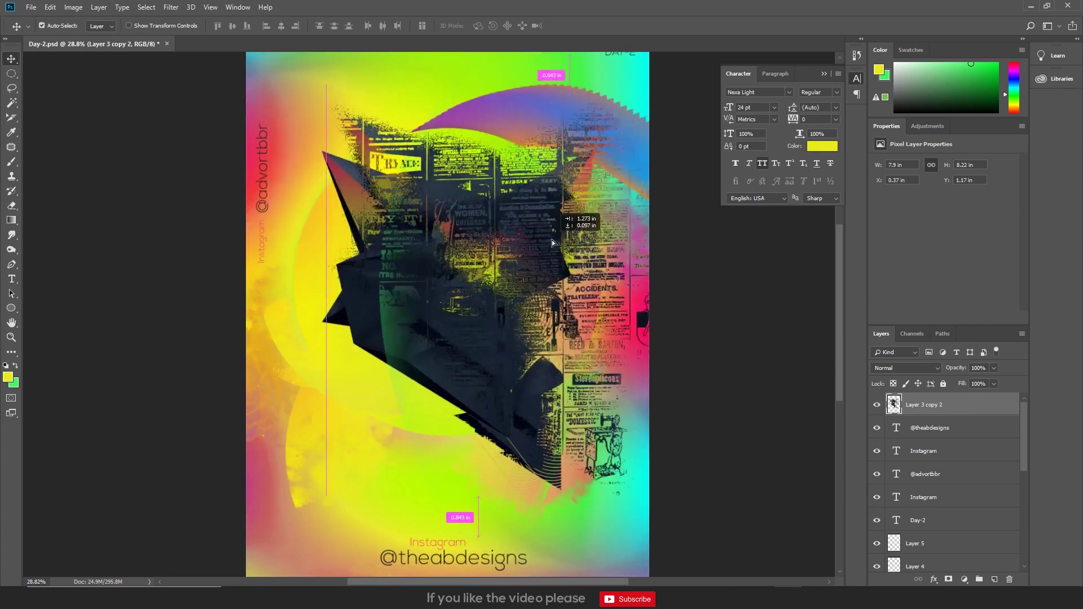
left_click_drag(552, 242, 489, 239)
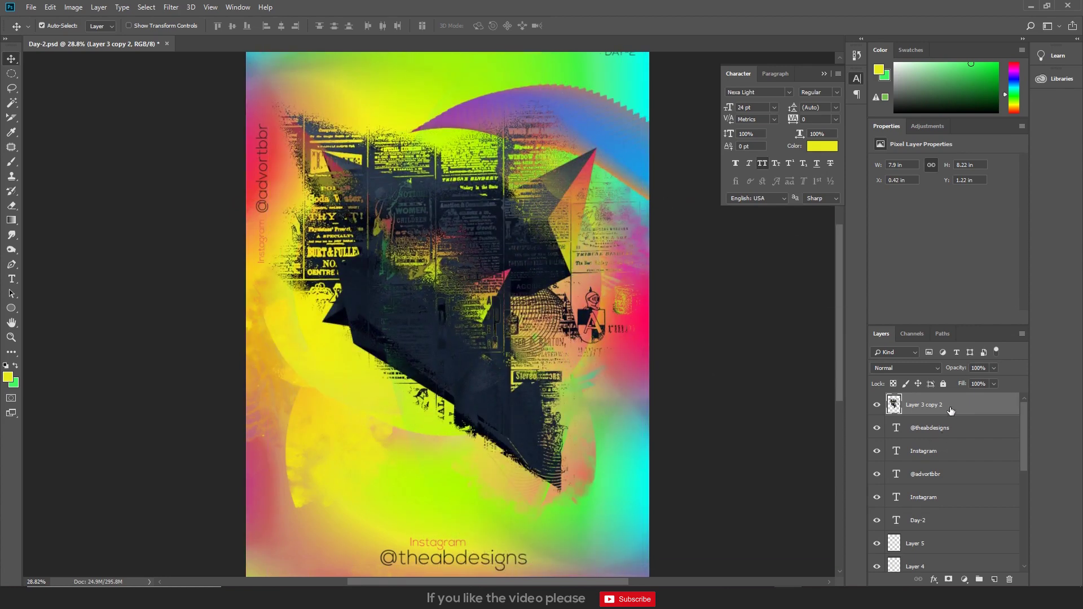
left_click_drag(950, 411, 934, 512)
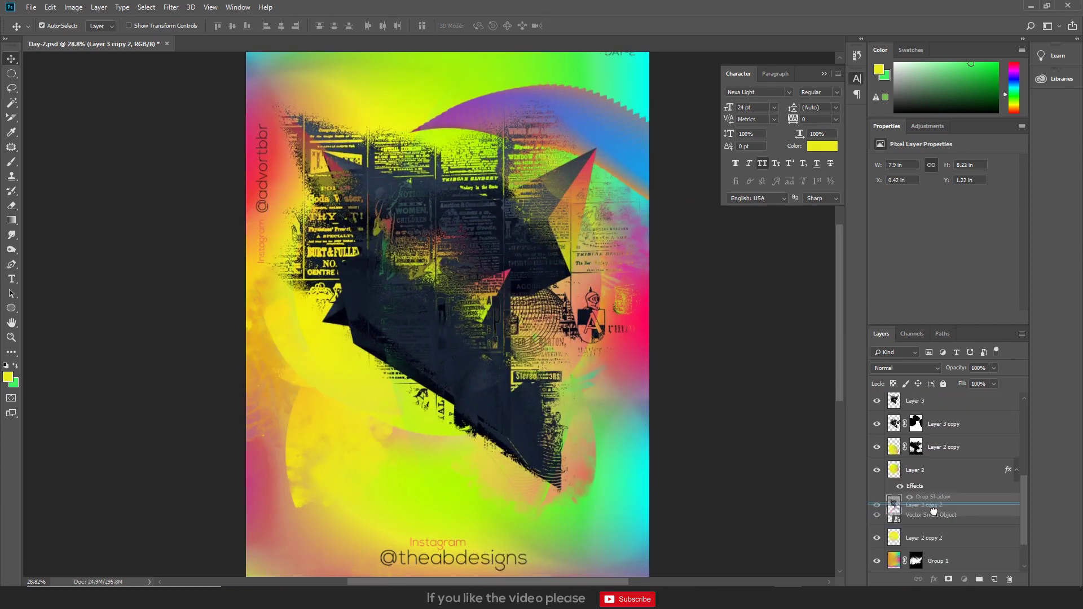
- Move Layer 3 copy 2 below Layer 2 copy 2 and set its opacity to 41%
left_click_drag(934, 512, 935, 556)
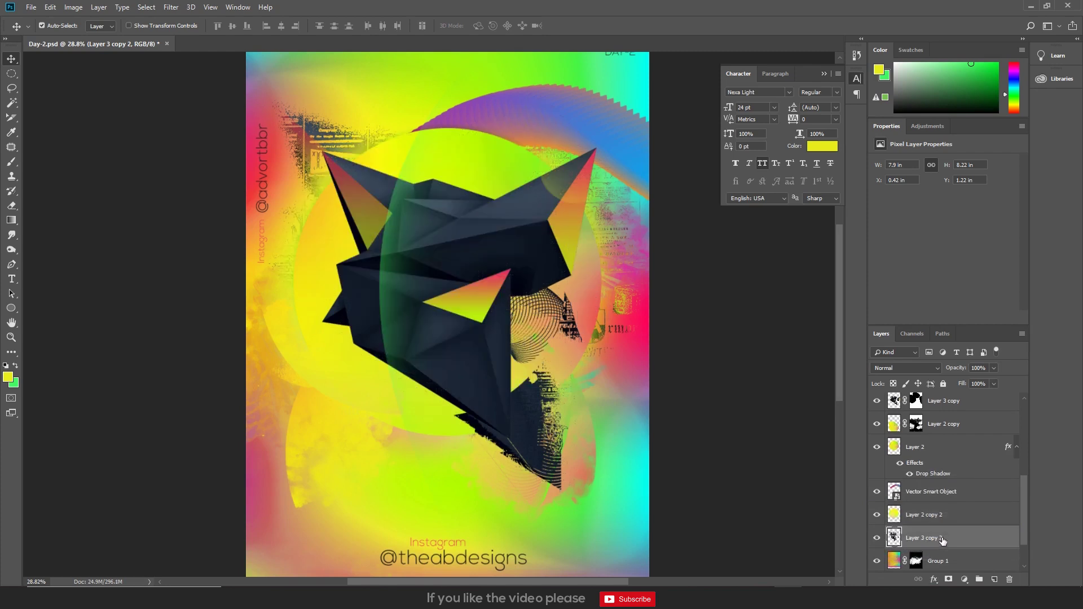
left_click(994, 368)
left_click_drag(977, 380, 964, 380)
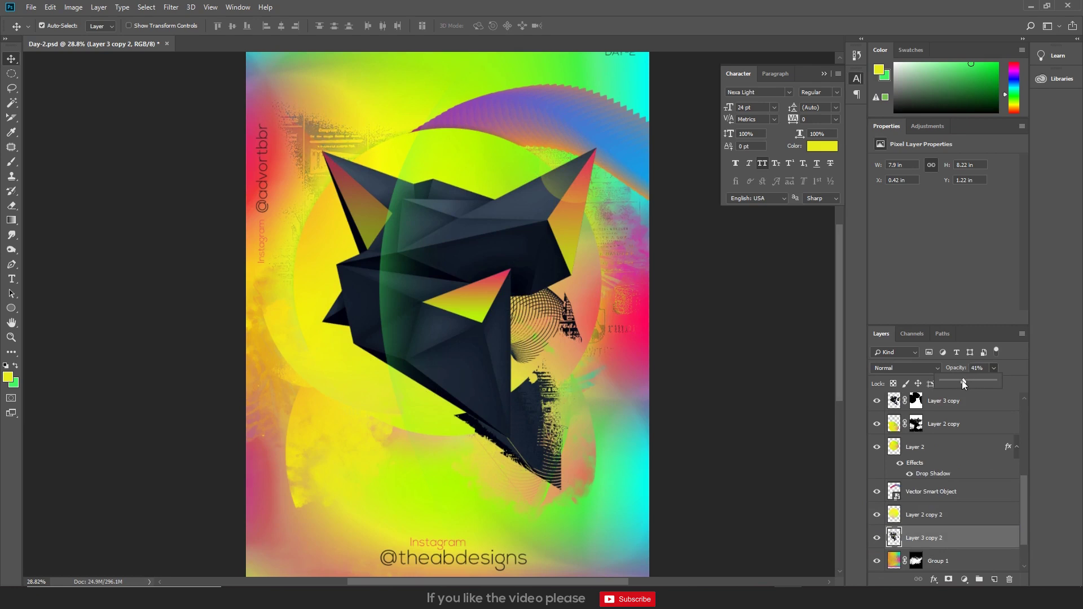
scroll(481, 371, "down", 3)
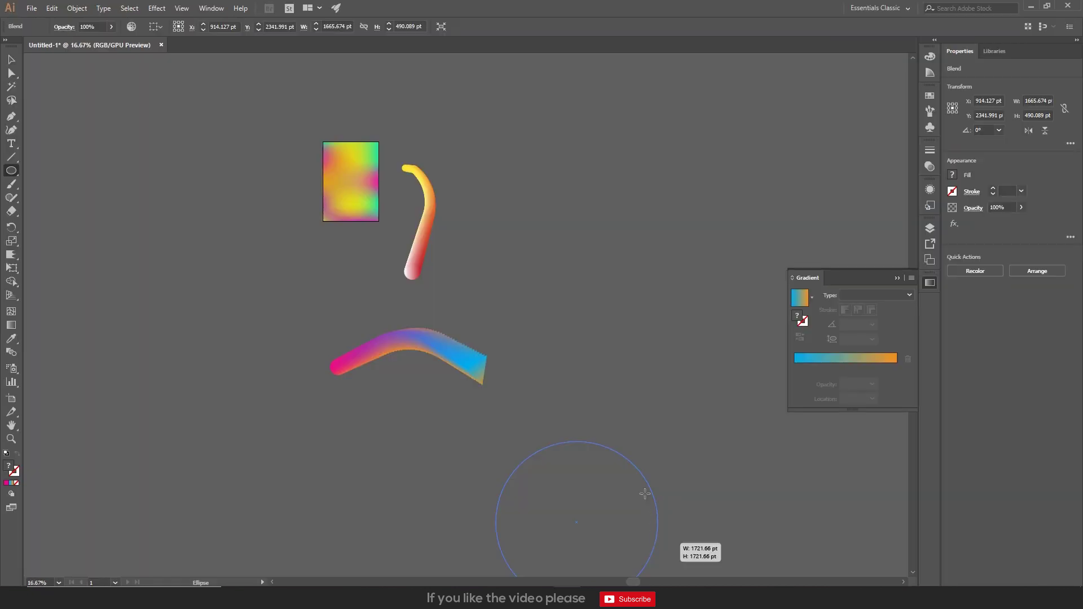
- Draw a circle in Illustrator, swap its gradient fill to the stroke, and paste it into the poster
left_click_drag(645, 493, 728, 198)
key("v")
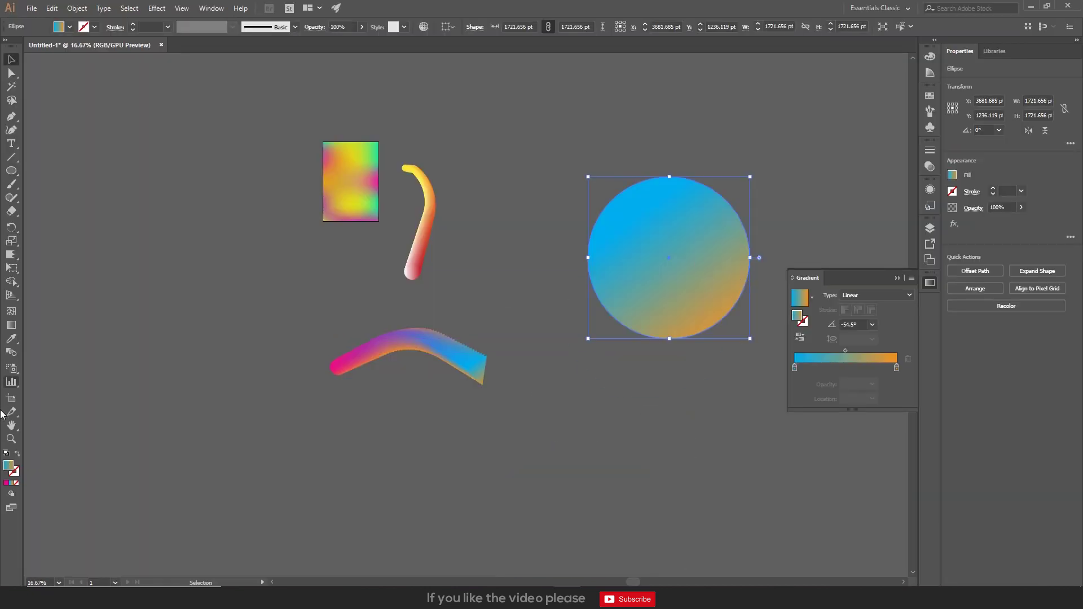
left_click(18, 454)
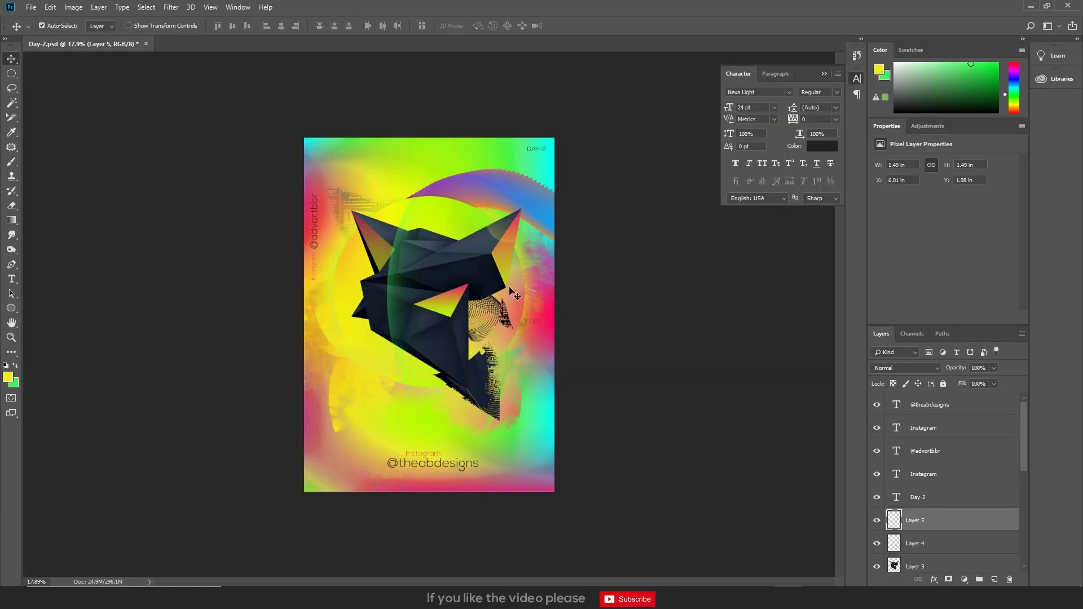
key("ctrl+v")
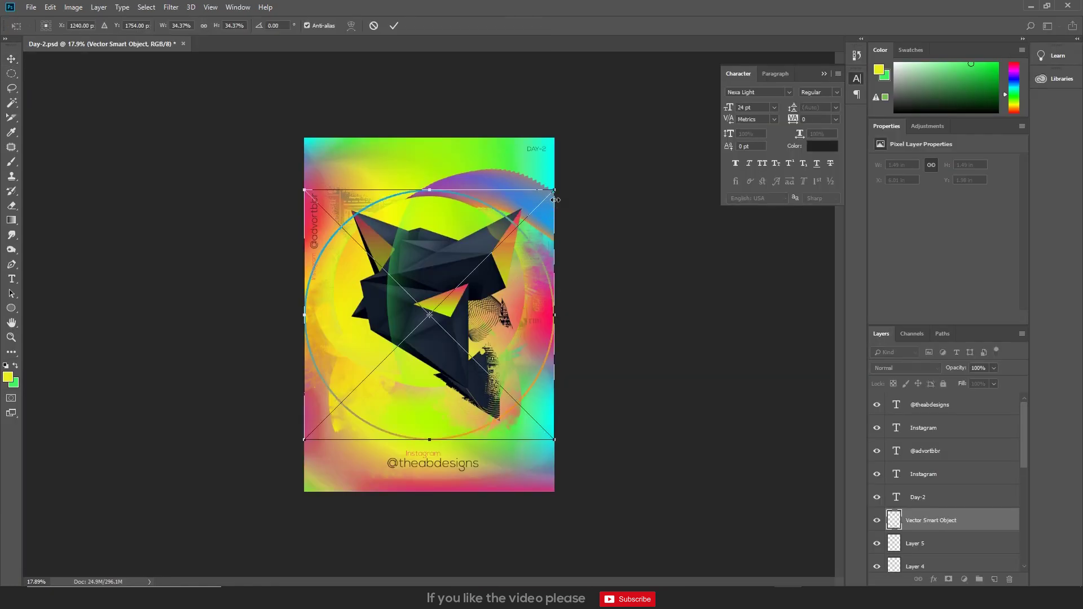
- Shrink the pasted circle to about 13% and centre it over the dark shape
left_click_drag(556, 200, 478, 266)
left_click_drag(443, 316, 443, 294)
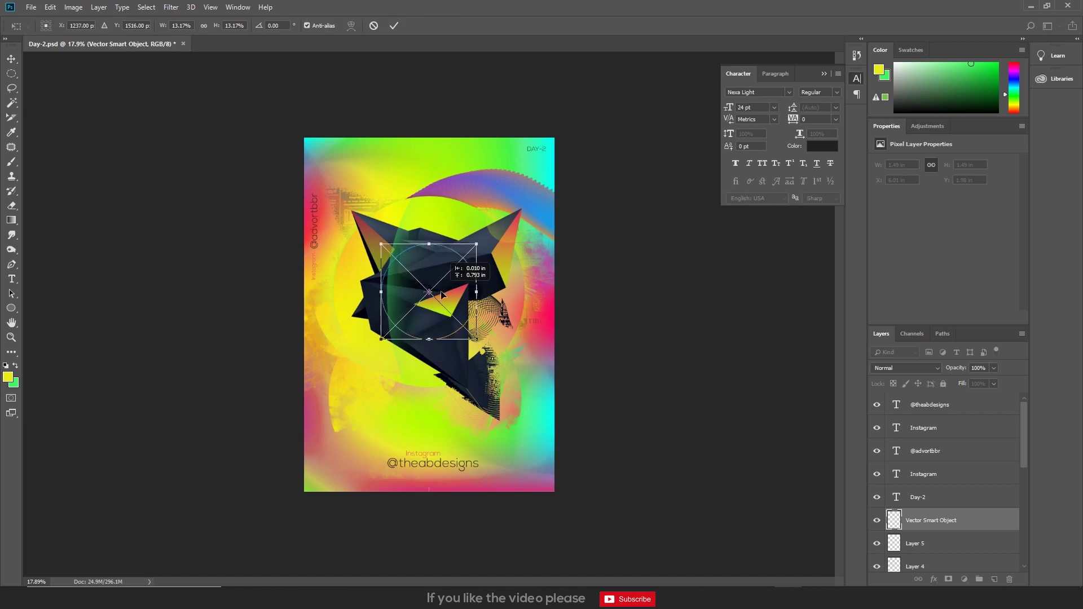
key("Return")
scroll(450, 289, "up", 2)
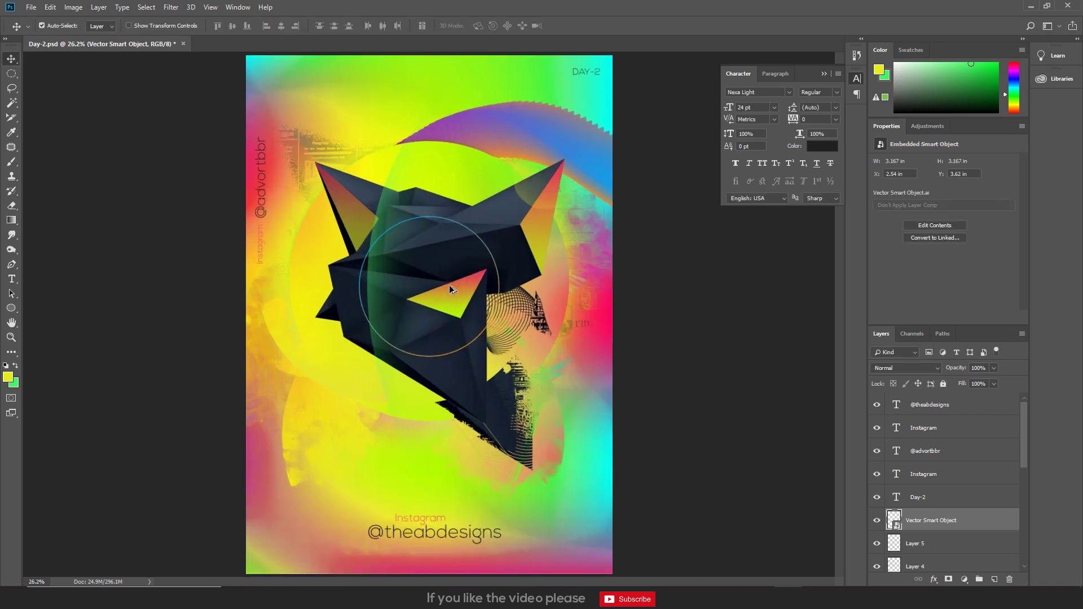
key("ctrl+t")
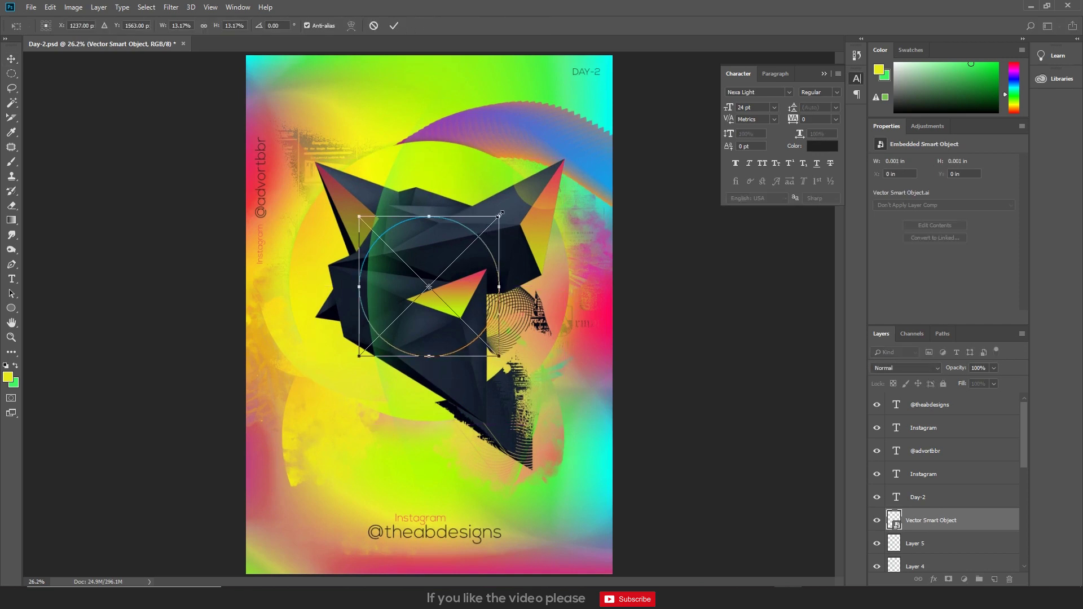
left_click_drag(499, 216, 494, 220)
key("Return")
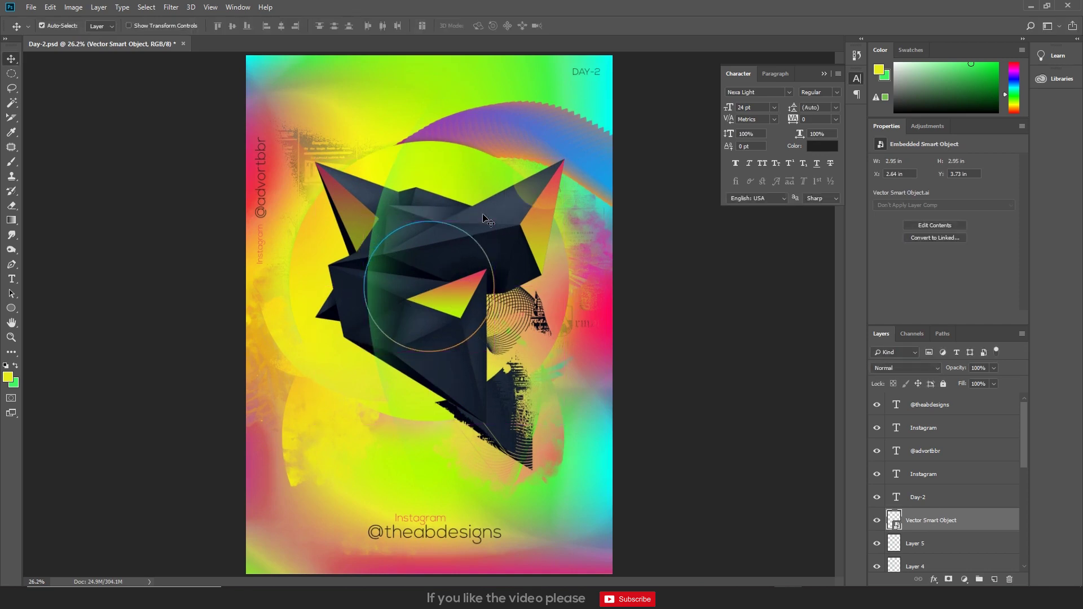
- Fine-tune the circle to about 2.81 in wide and fit the poster in the window
key("ctrl+t")
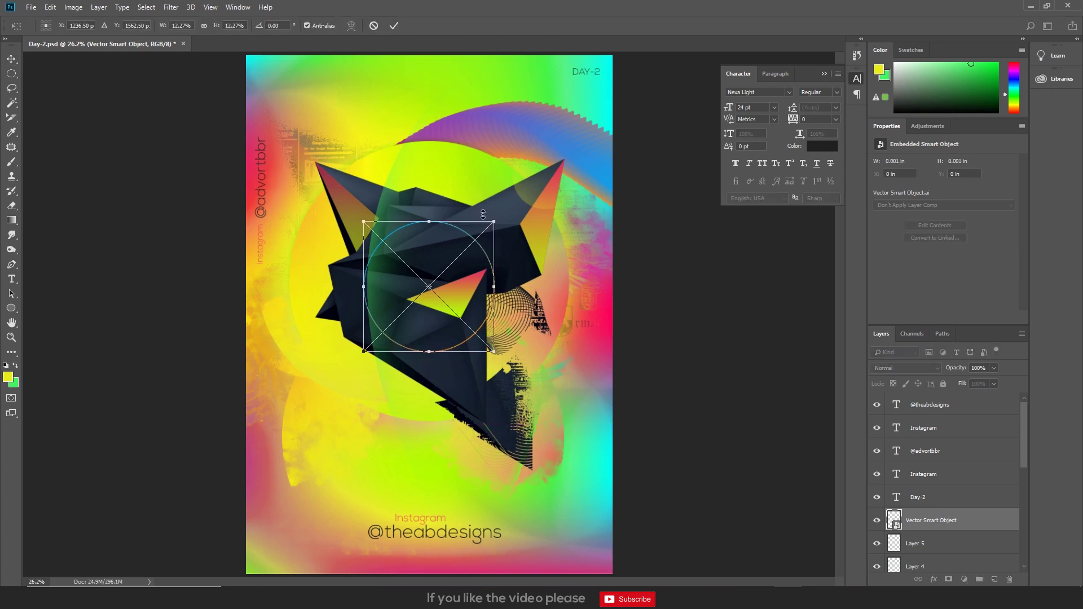
left_click_drag(494, 220, 492, 222)
key("Return")
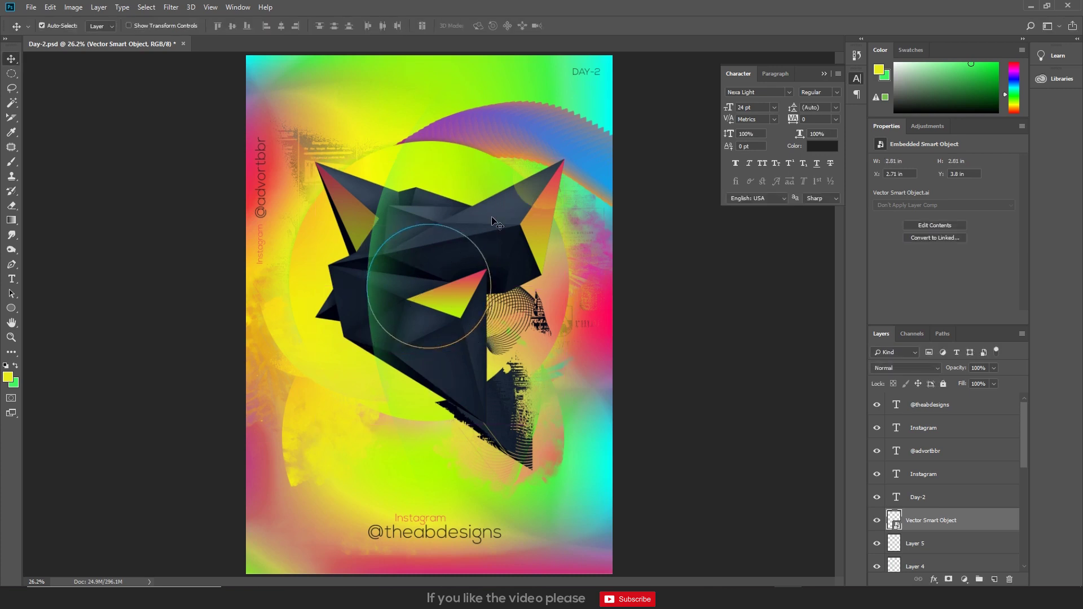
key("ctrl+t")
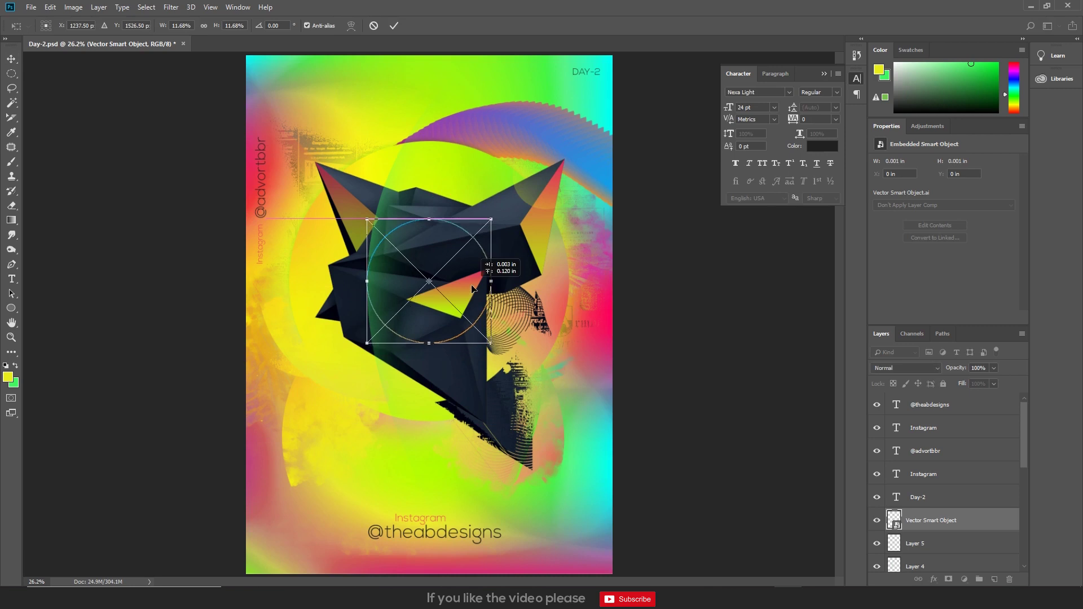
key("Return")
key("ctrl+0")
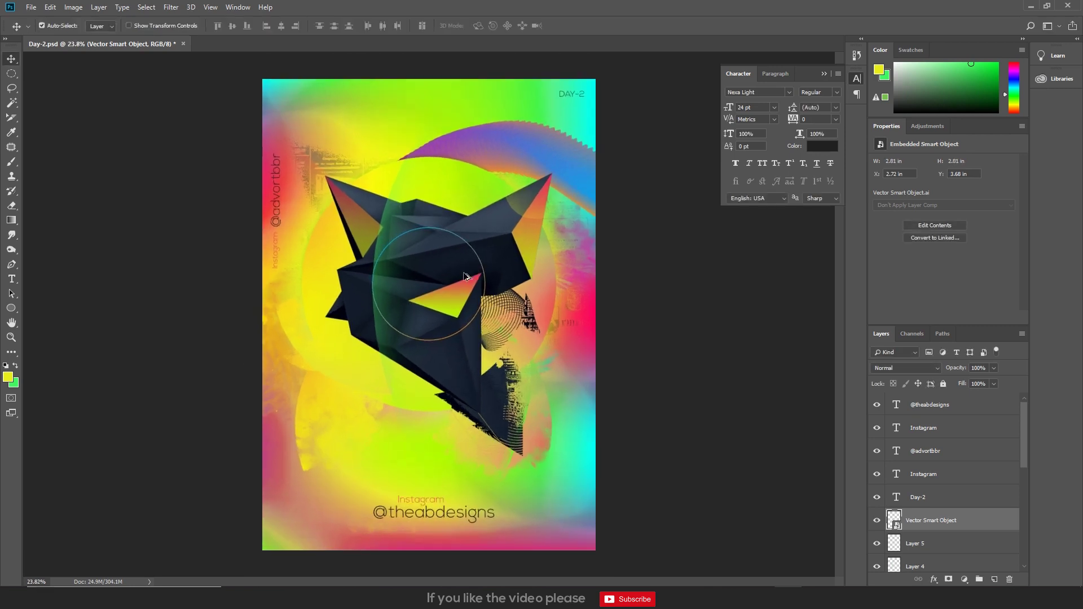
left_click(444, 109)
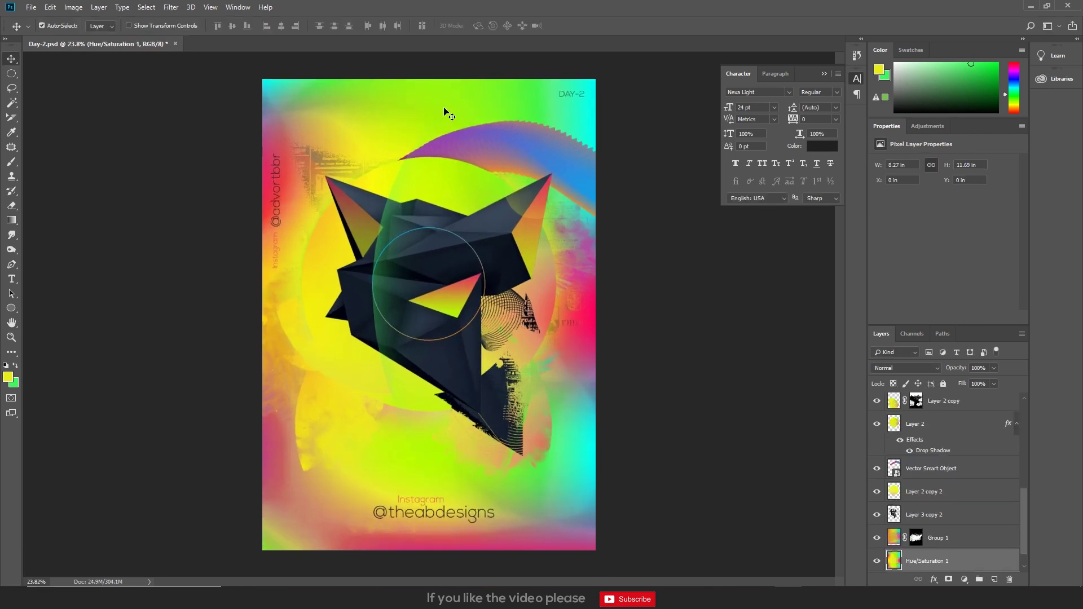
- Add a layer mask to Hue/Saturation 1 and choose a cloud-like splatter brush tip
scroll(991, 511, "down", 1)
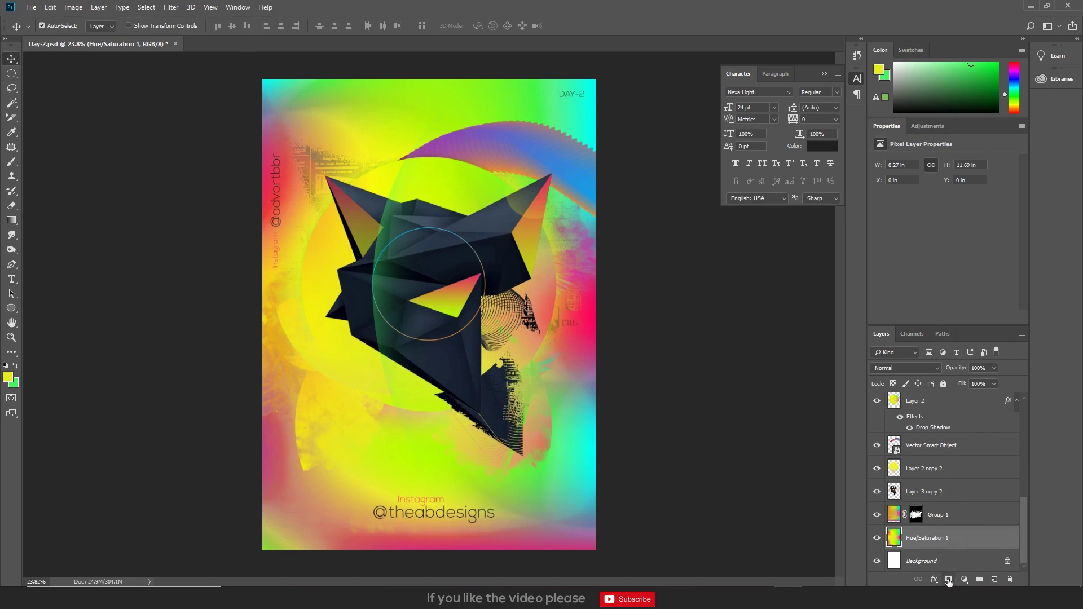
left_click(878, 538)
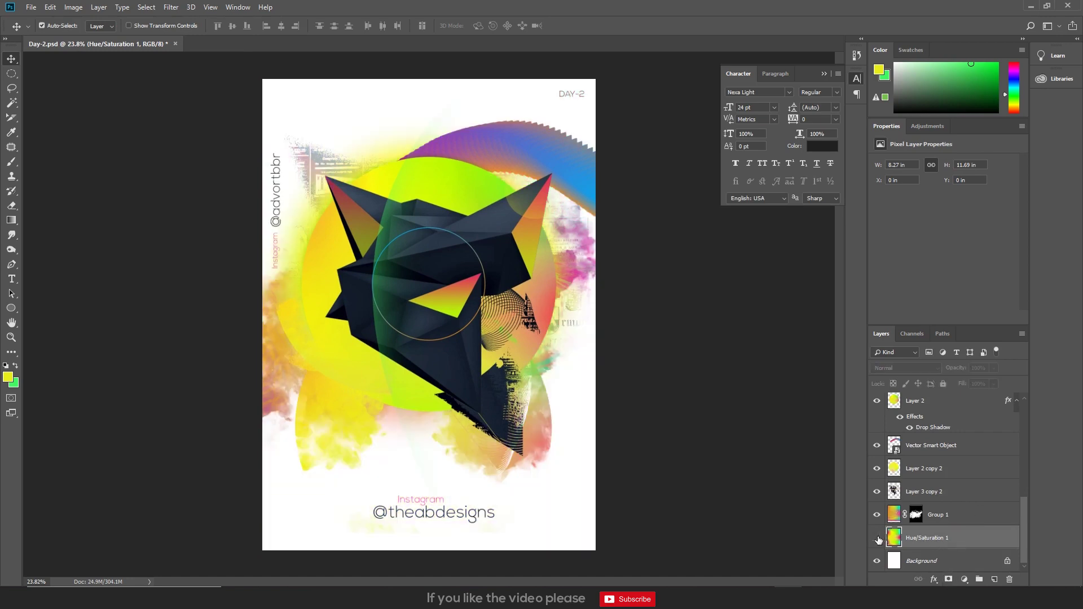
left_click(877, 538)
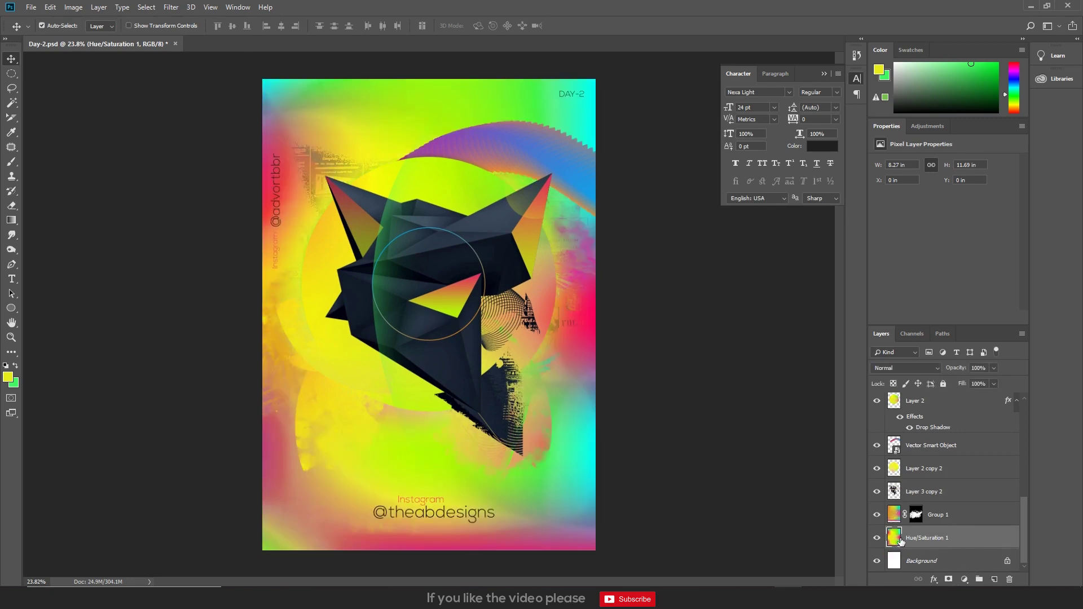
left_click(949, 579)
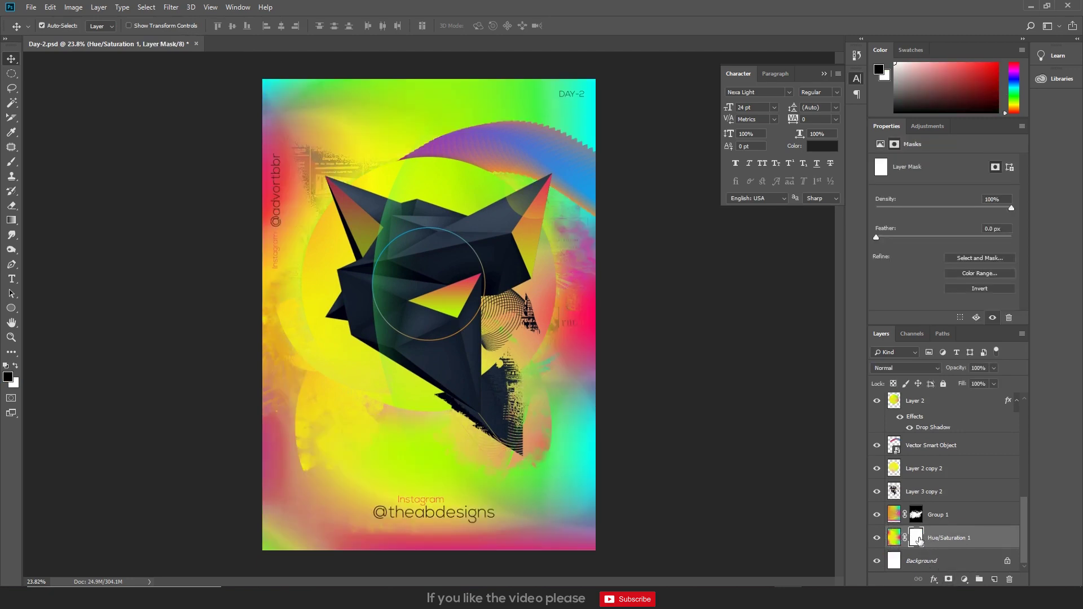
key("b")
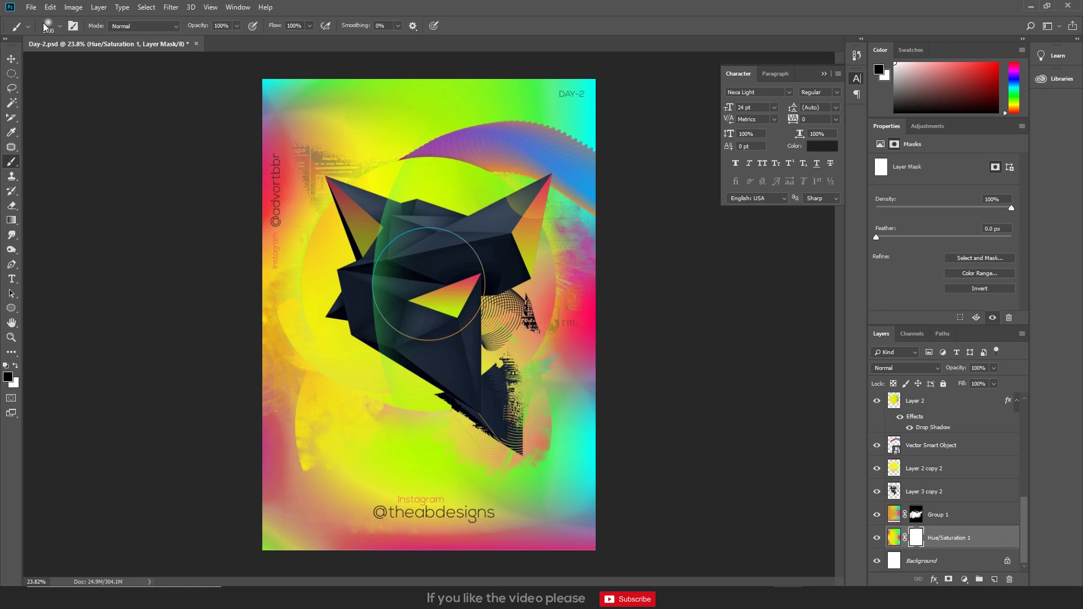
left_click(48, 27)
left_click(59, 111)
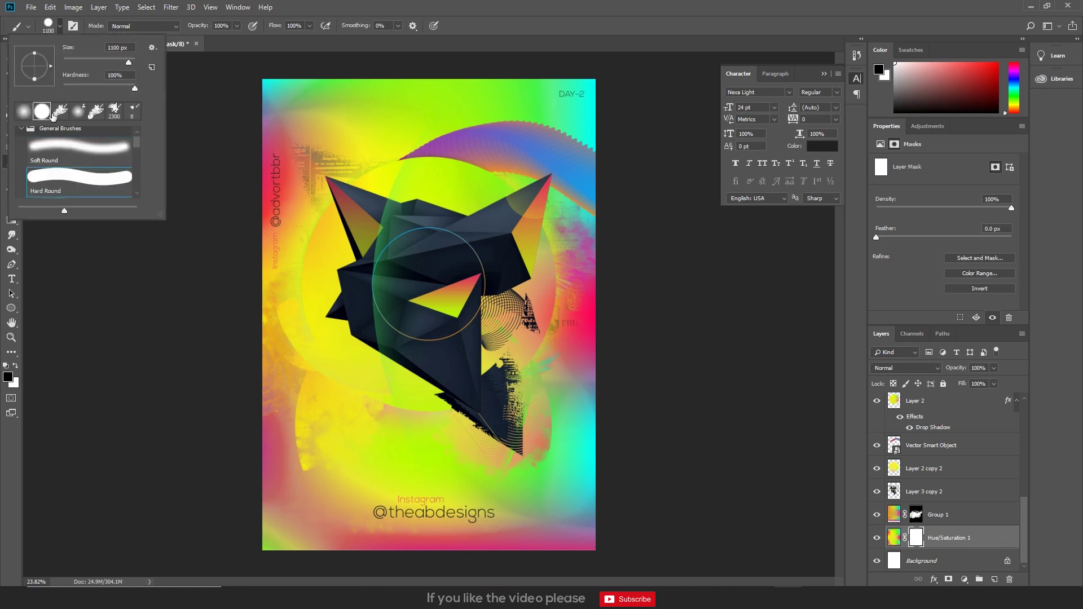
left_click(551, 30)
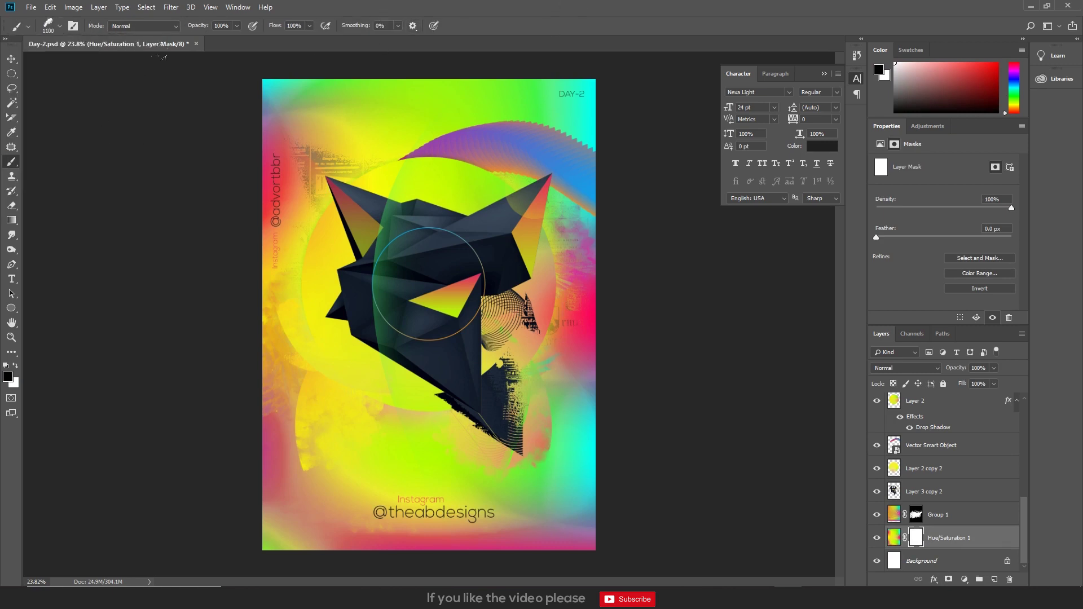
- Undo a top-left test stamp and rotate the 1900 px cloud brush tip downward
left_click(112, 85)
key("ctrl+z")
right_click(429, 284)
left_click_drag(351, 261, 337, 288)
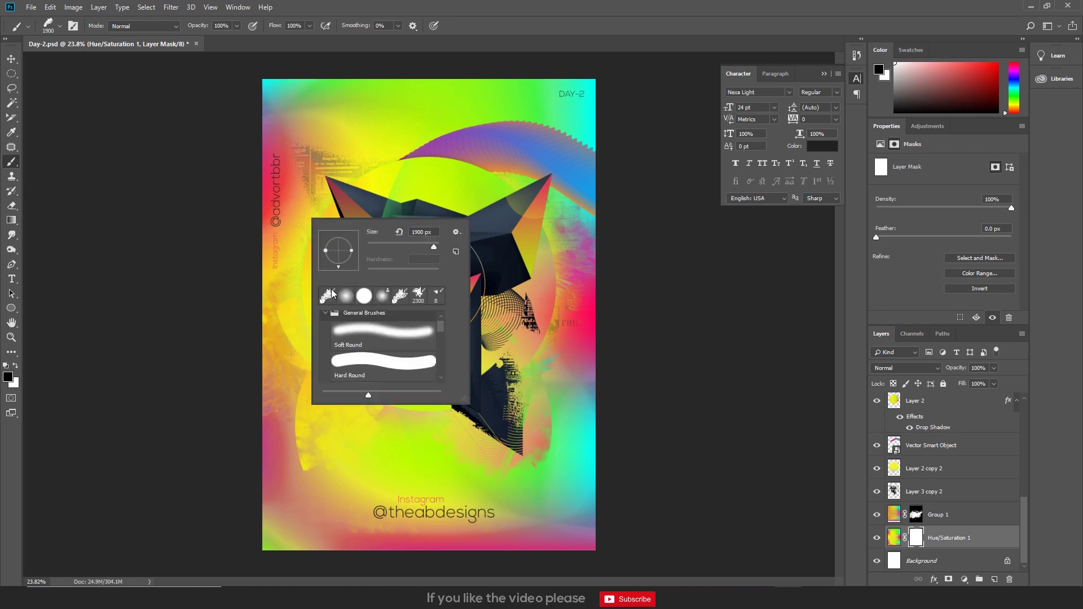
left_click(451, 45)
right_click(269, 246)
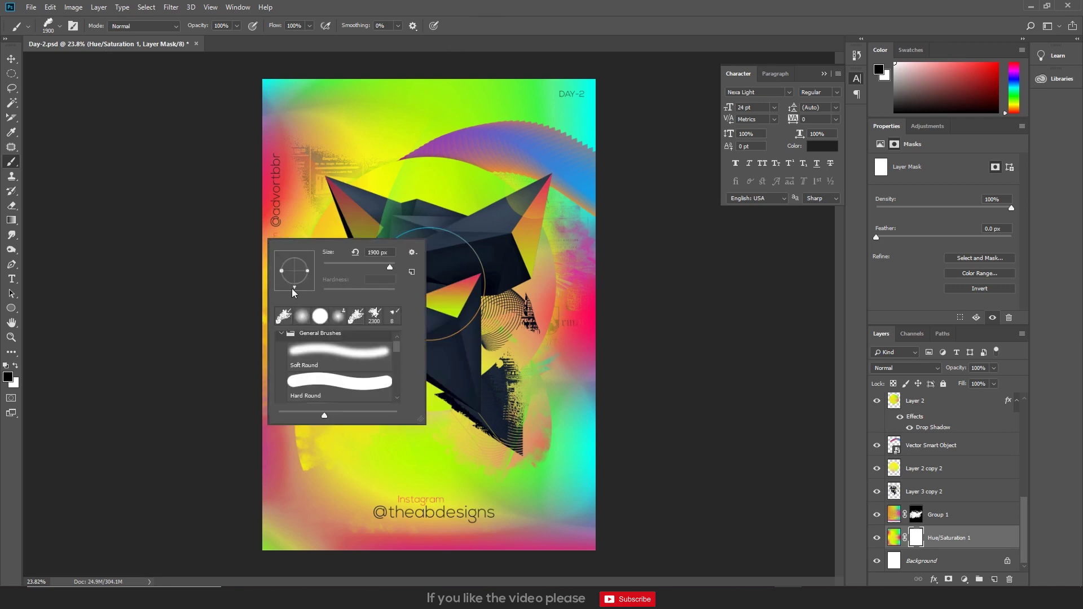
left_click(473, 49)
right_click(211, 227)
right_click(319, 78)
right_click(302, 153)
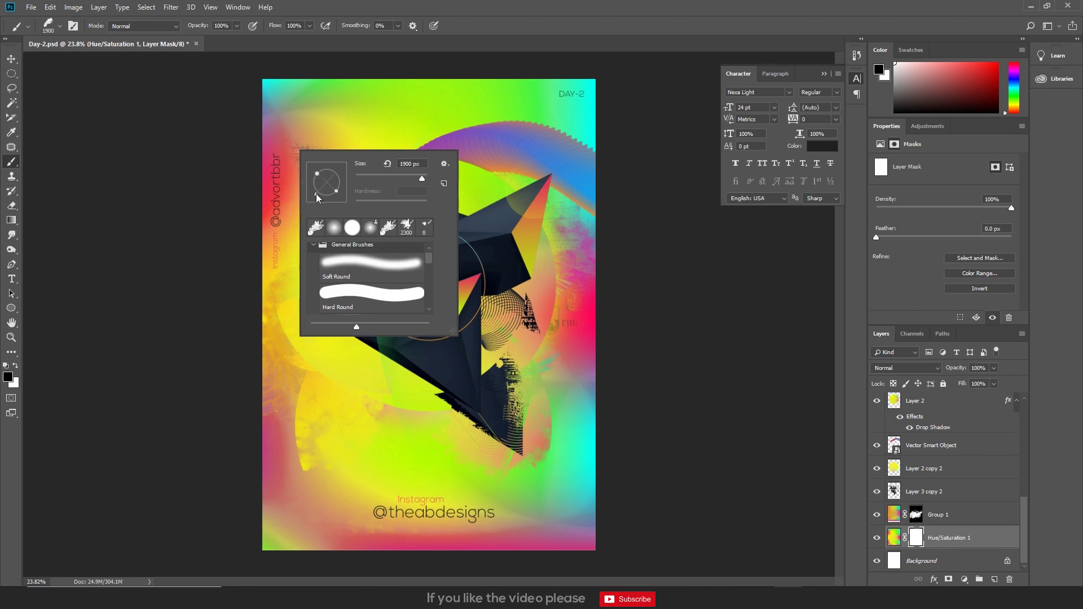
left_click(496, 6)
- Paint black cloud patches on the mask along the left and right edges and top-right corner
left_click(154, 258)
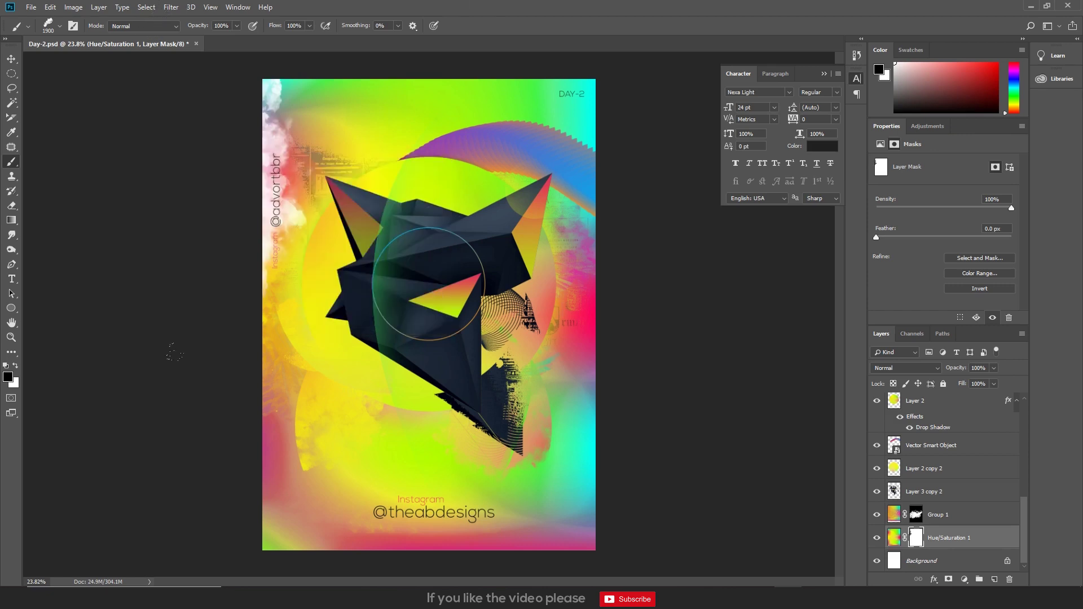
left_click(167, 282)
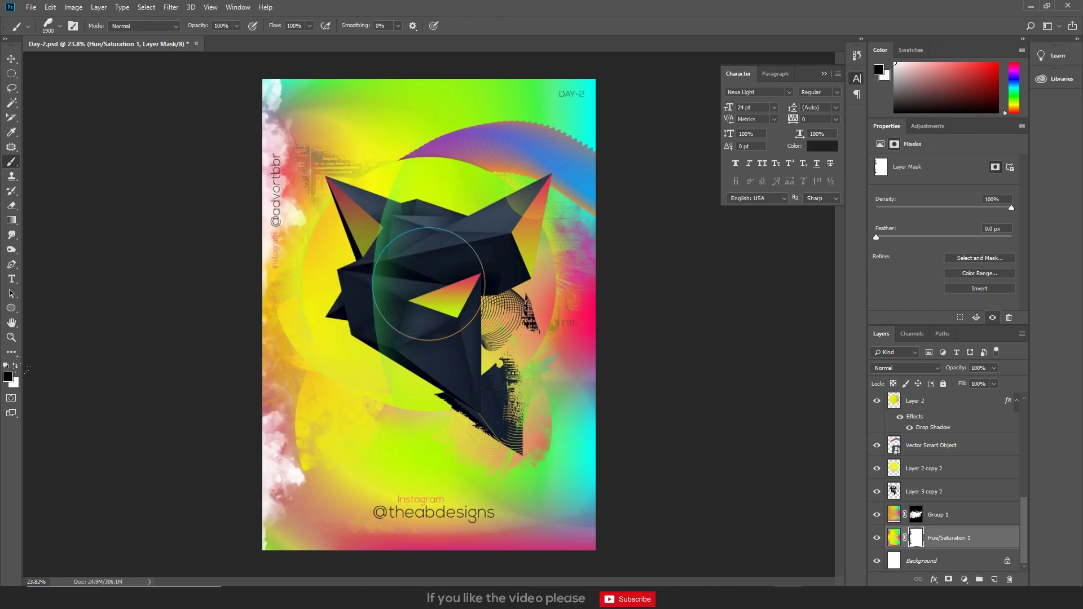
left_click(617, 198)
left_click(710, 316)
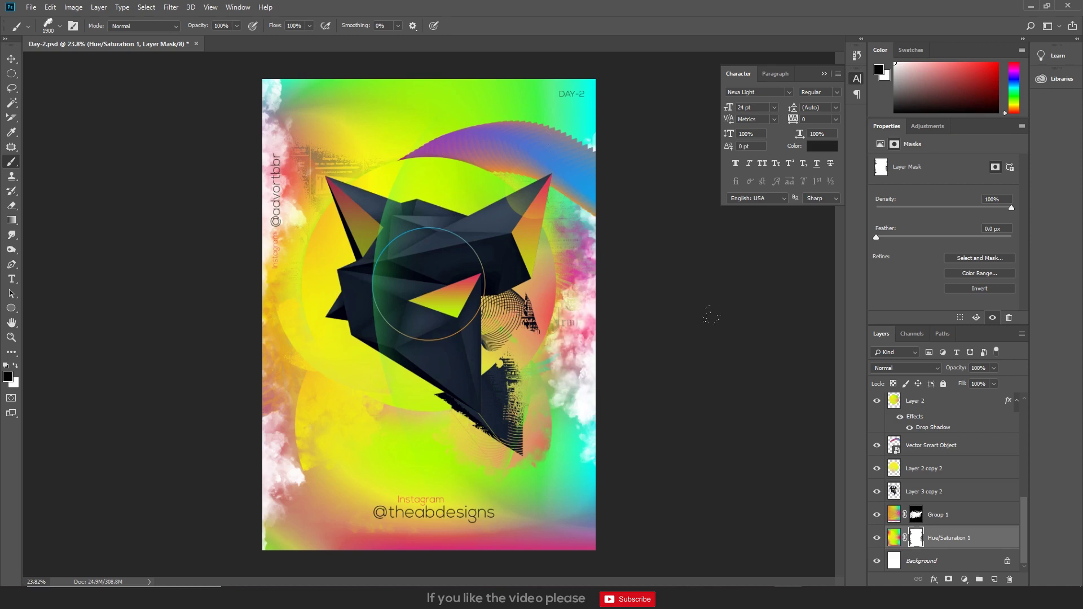
key("ctrl+z")
scroll(658, 381, "down", 1)
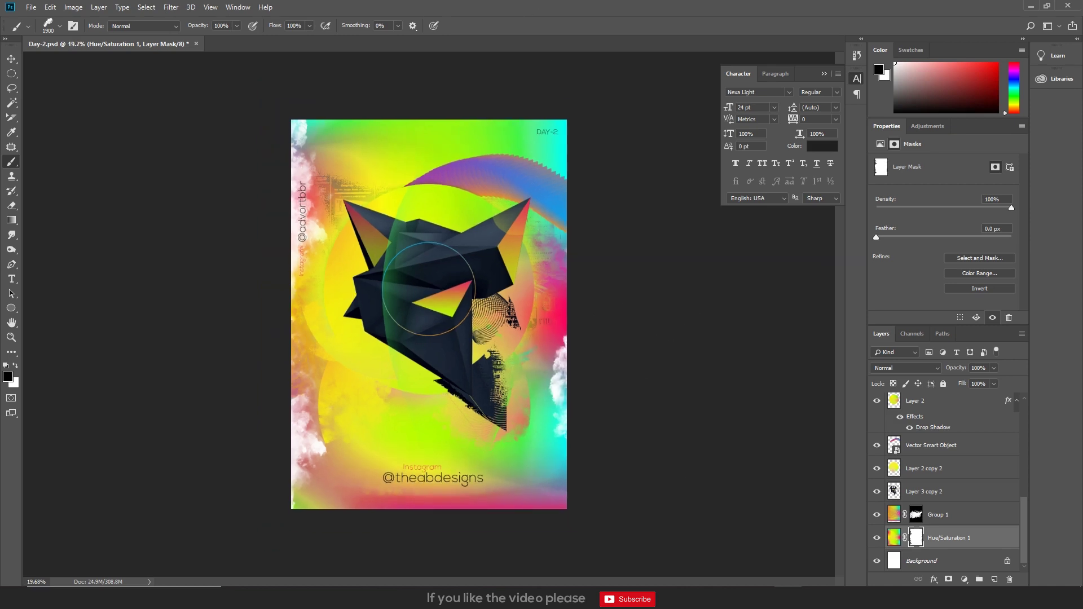
left_click(621, 141)
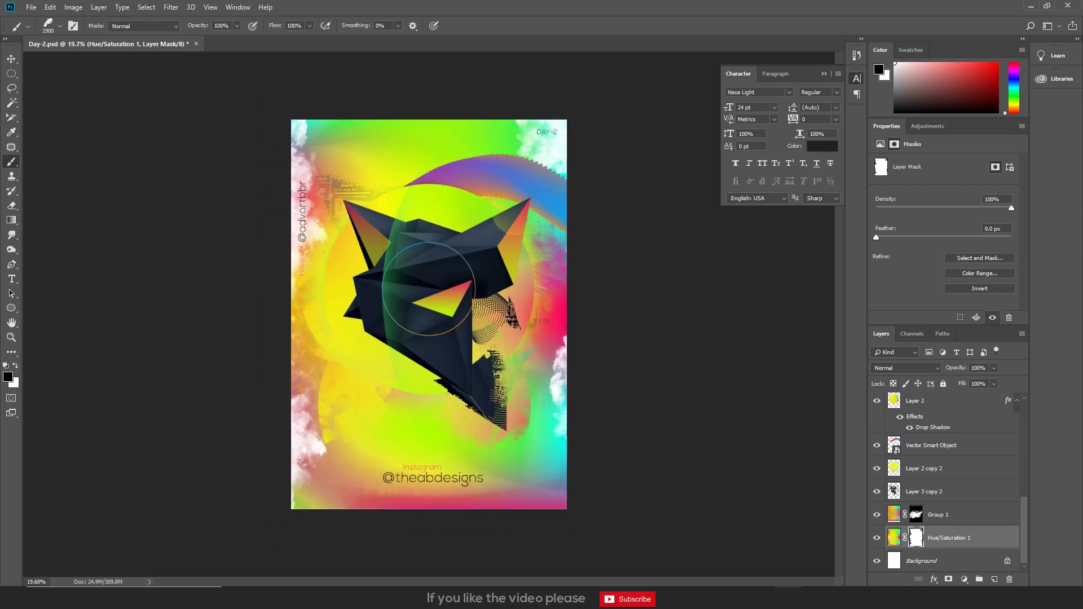
right_click(482, 366)
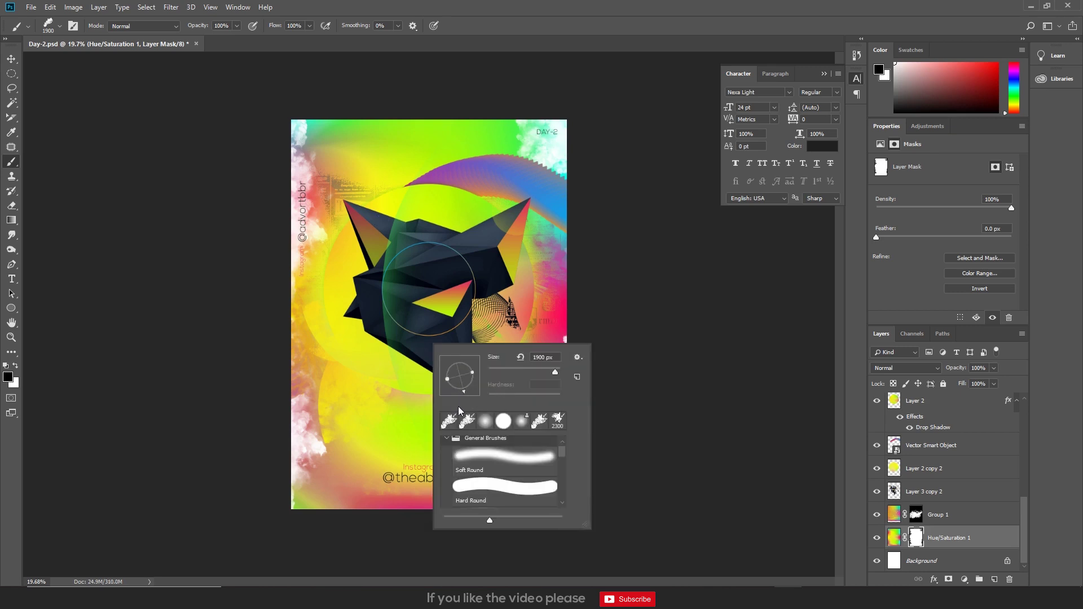
left_click(552, 123)
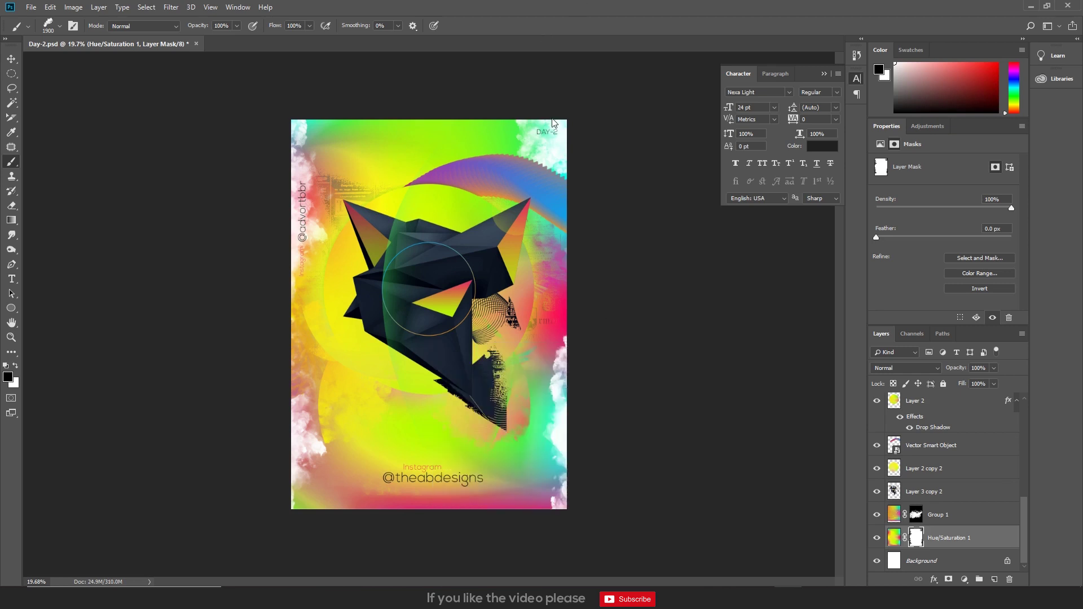
left_click(417, 473)
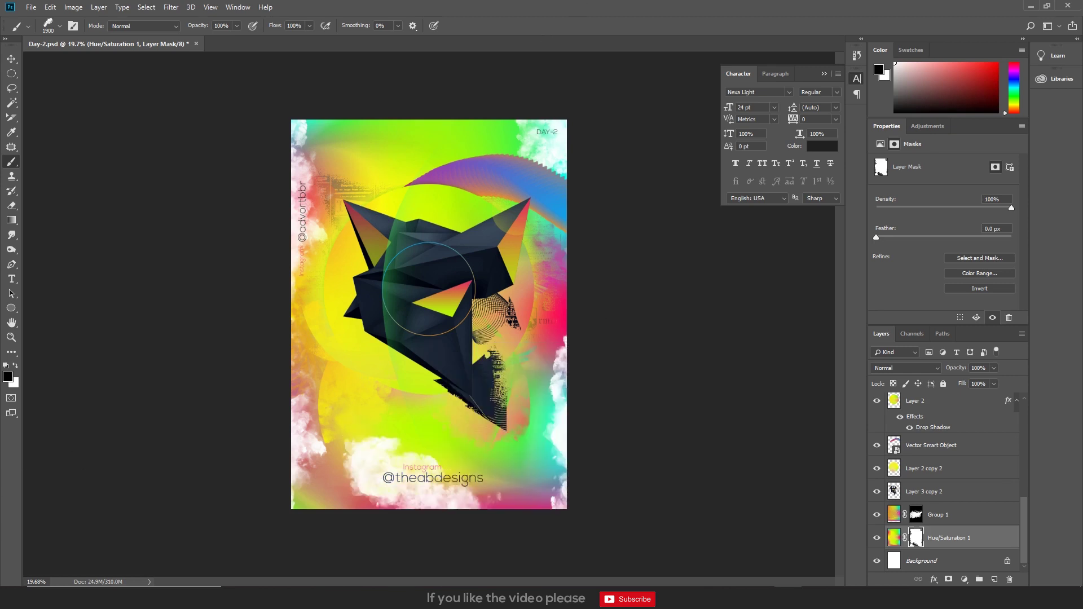
key("ctrl+z")
right_click(453, 357)
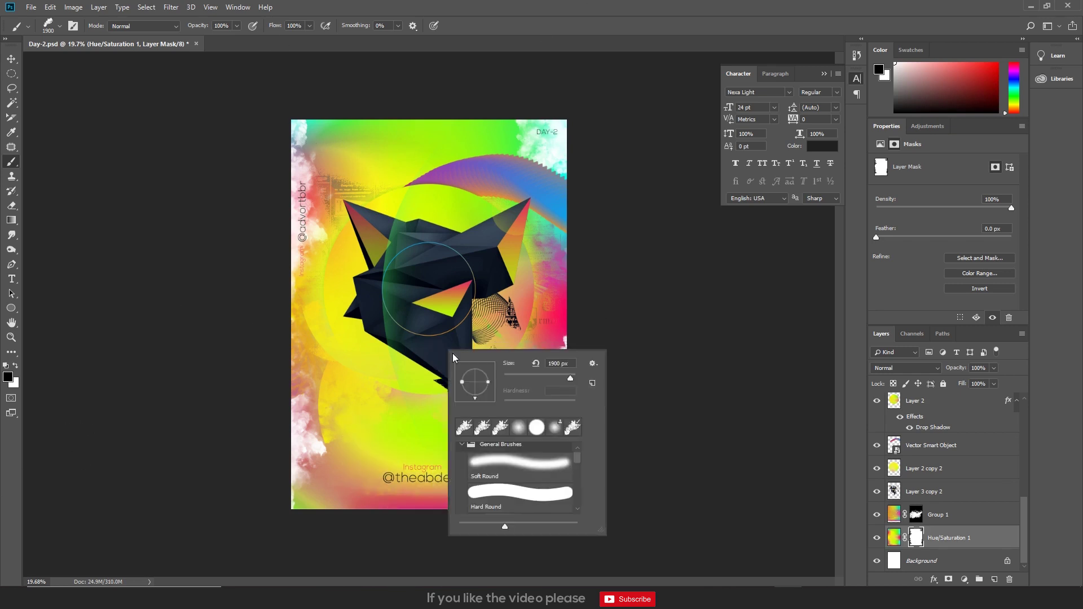
left_click_drag(480, 401, 465, 398)
left_click_drag(469, 393, 484, 369)
key("Return")
scroll(446, 508, "down", 2)
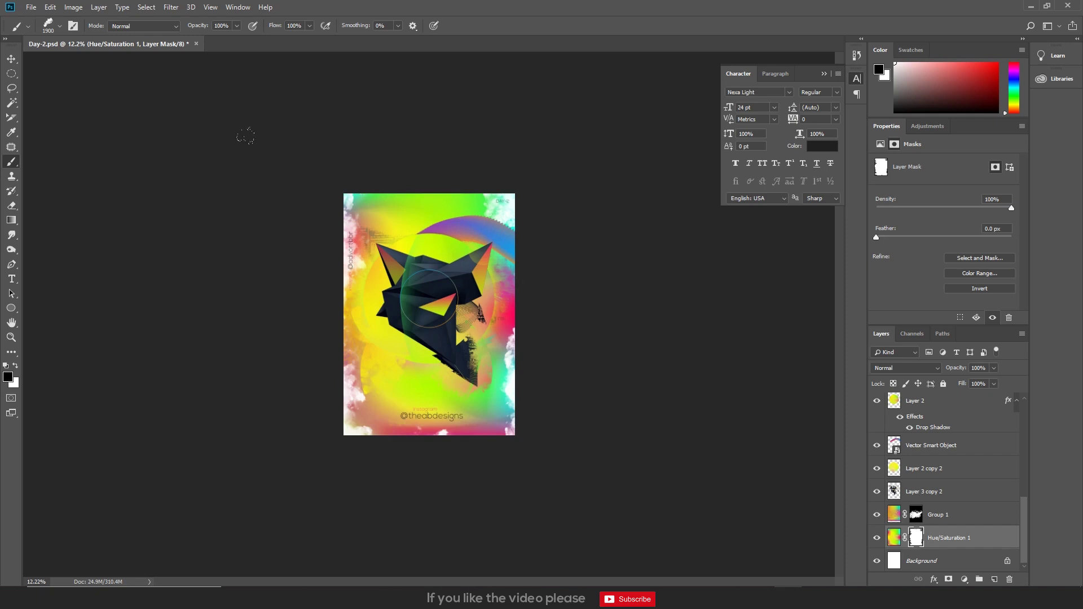
- Switch to the Move tool and target the Hue/Saturation 1 layer instead of its mask
key("v")
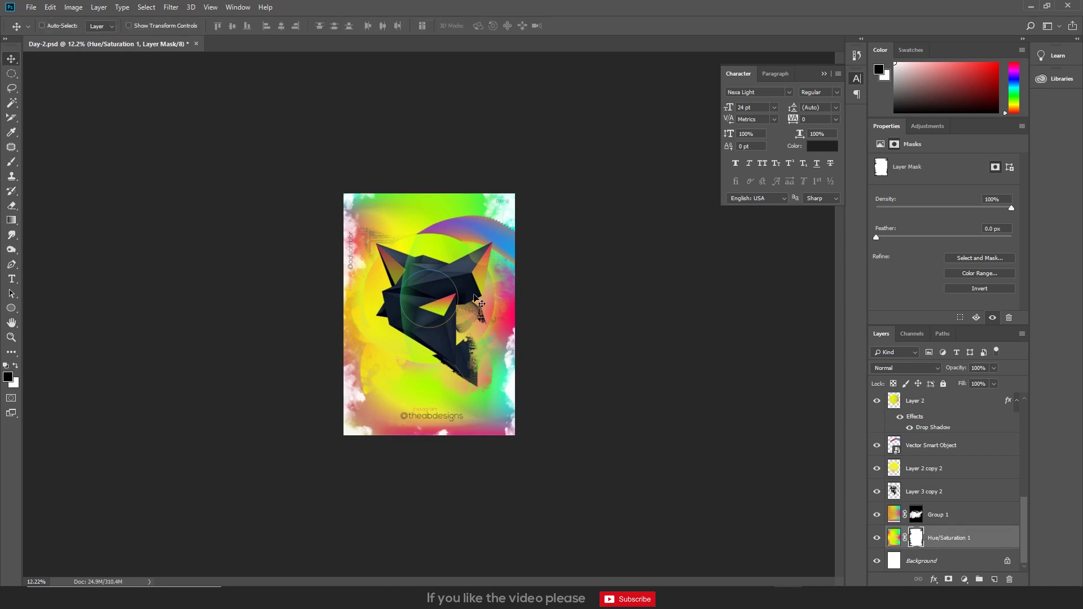
scroll(476, 301, "up", 3)
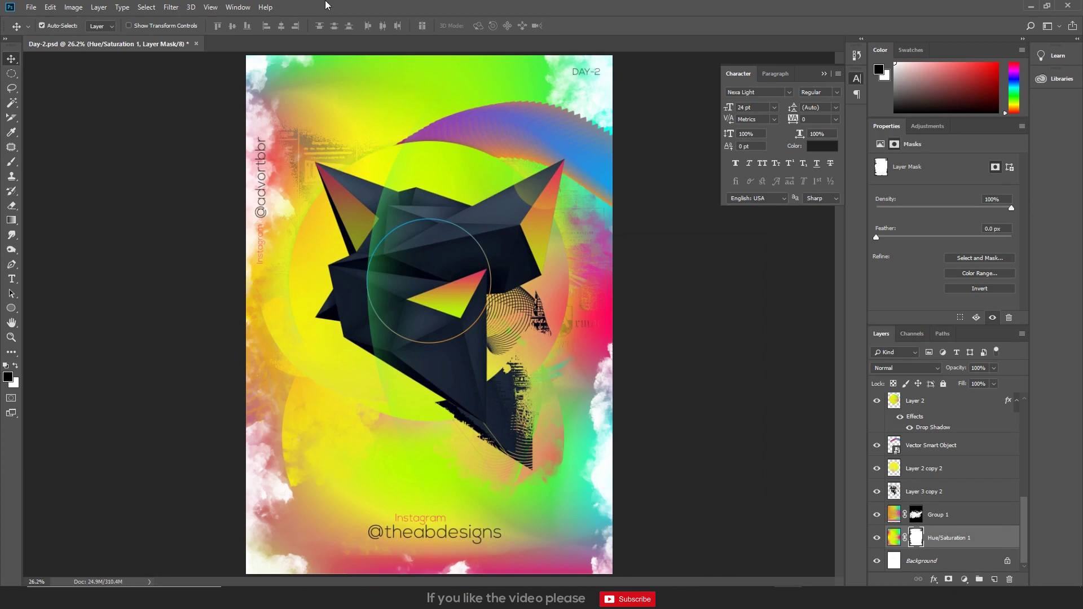
left_click(894, 538)
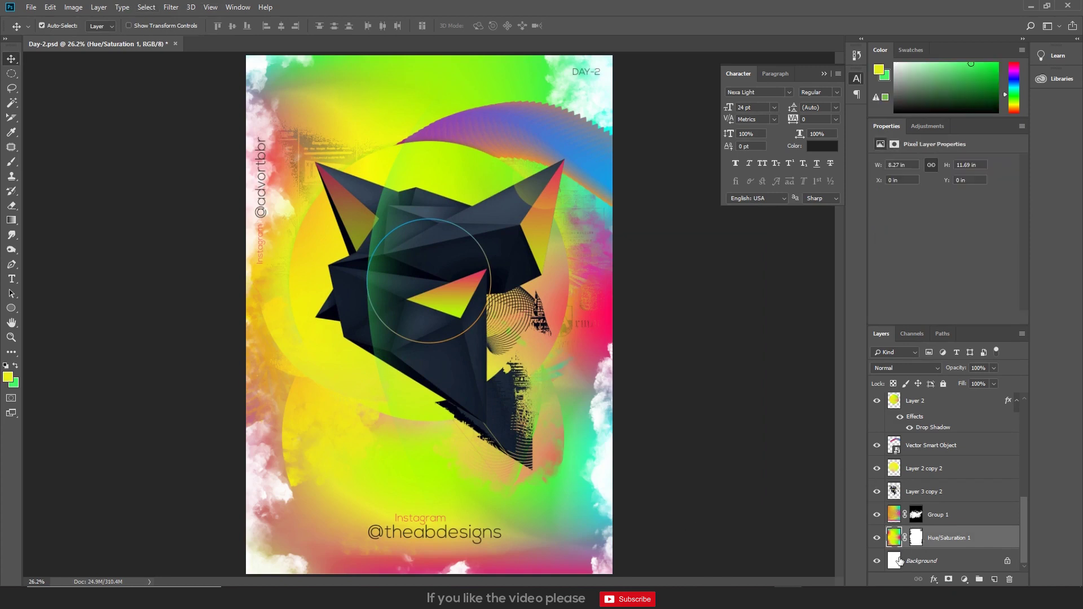
- Apply Uniform Add Noise at about 13% to the Hue/Saturation 1 gradient layer
left_click(171, 6)
mouse_move(180, 167)
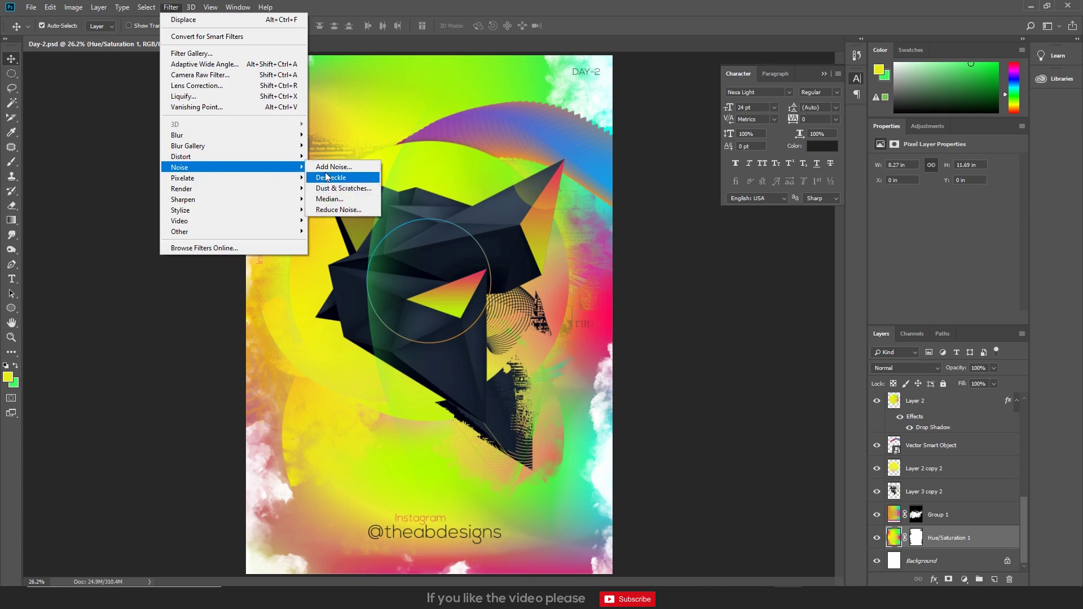
left_click(328, 166)
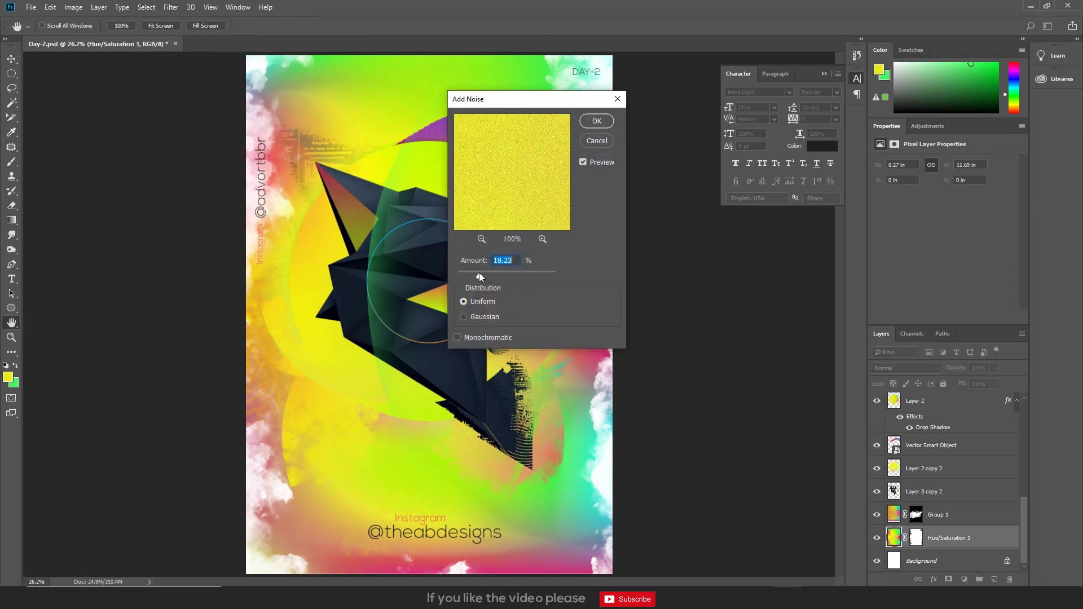
left_click_drag(475, 273, 472, 273)
left_click(596, 121)
scroll(439, 70, "up", 5)
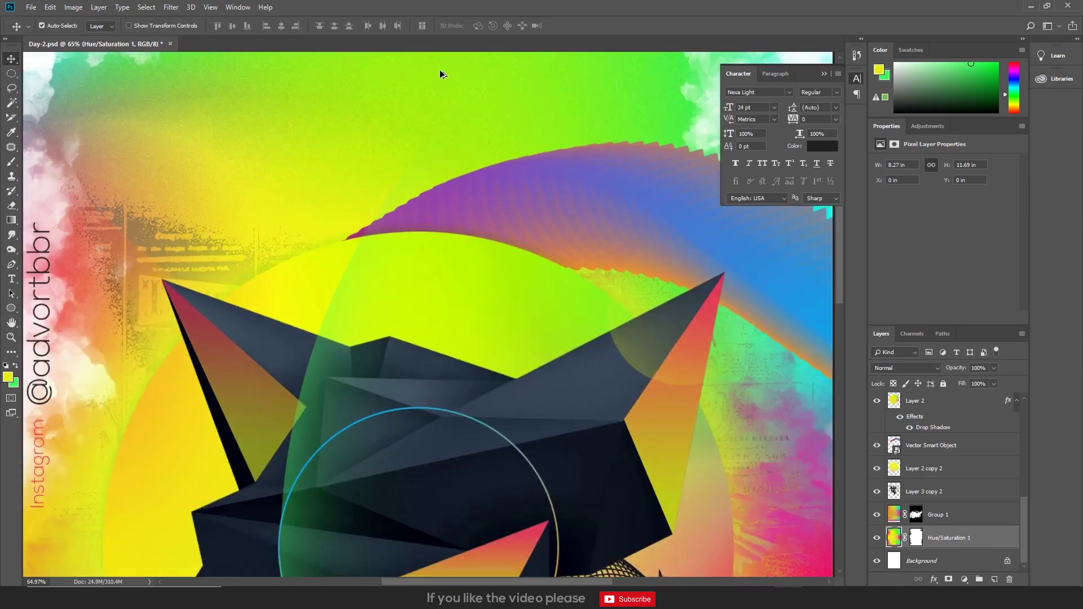
scroll(439, 69, "down", 3)
scroll(427, 192, "down", 2)
left_click(959, 448)
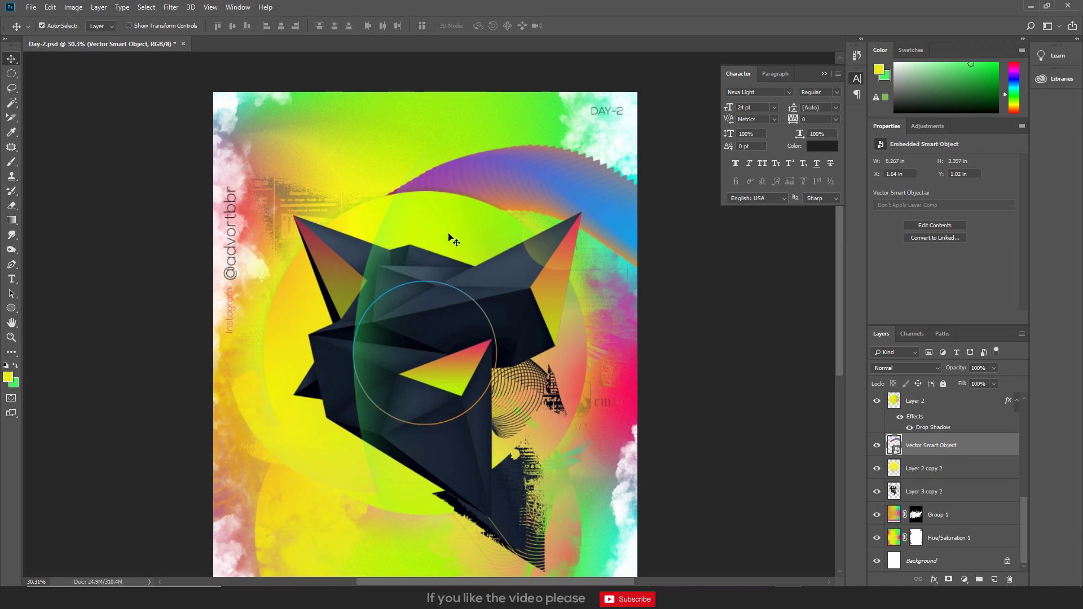
- Type the first line 'SOMET' with widened letter spacing
scroll(450, 239, "down", 5)
scroll(450, 238, "up", 1)
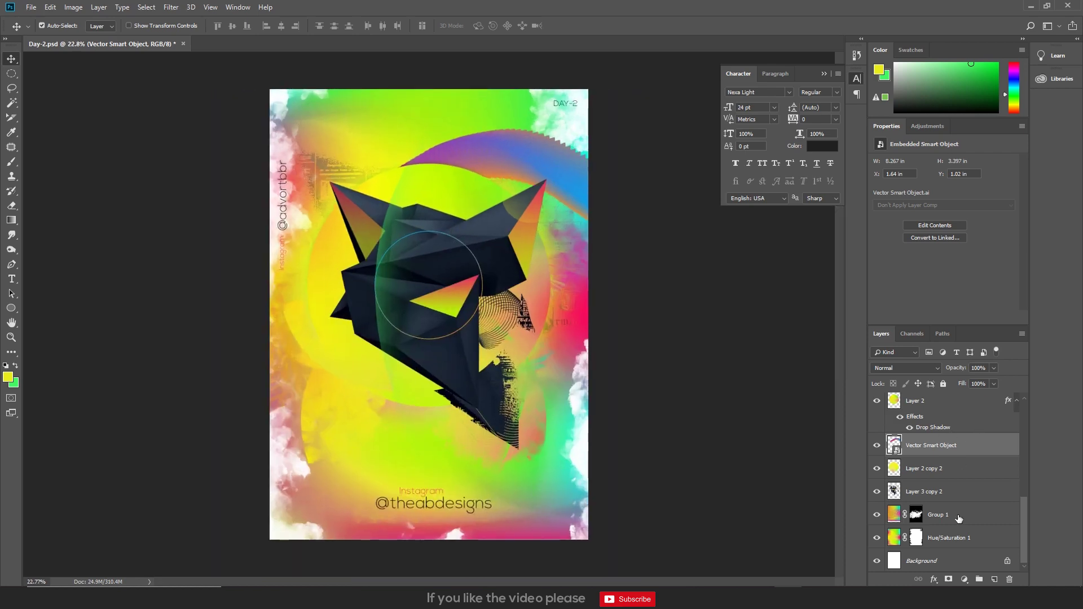
left_click(964, 530)
scroll(967, 480, "up", 5)
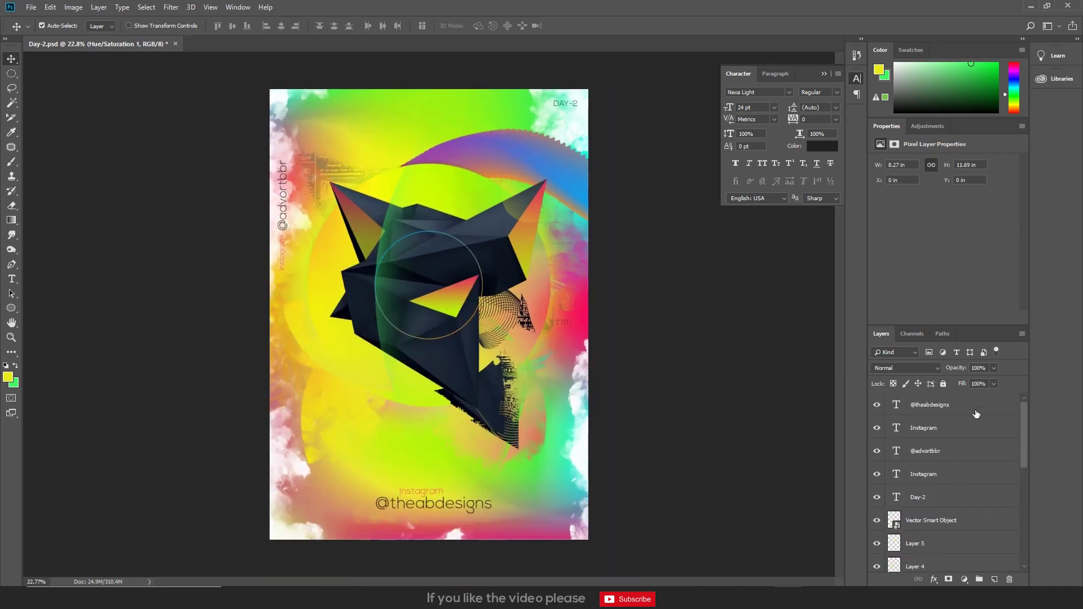
type("someti")
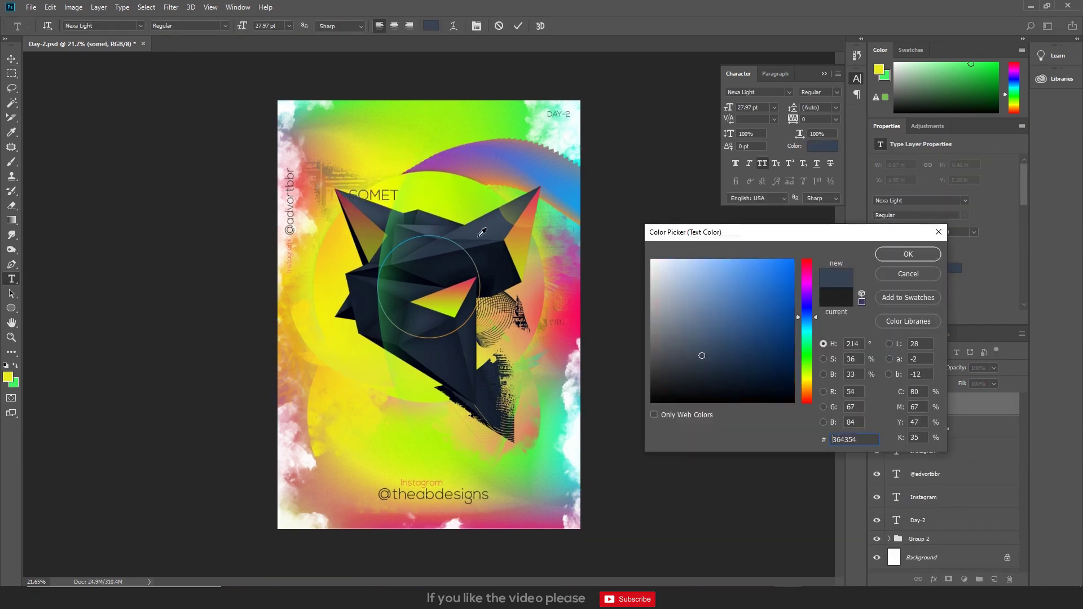
key("Right")
key("space")
key("Right")
key("space")
key("Right")
key("space")
left_click(330, 257)
- Add the spaced lines ING, MOVING, IN MY and HEAD below and commit the text
type("ing")
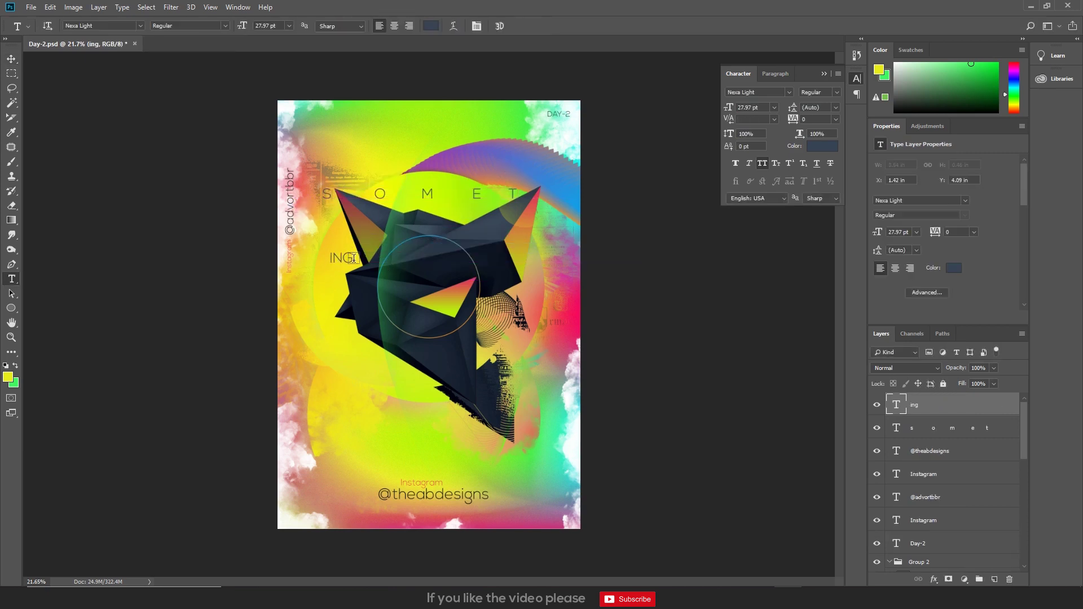
left_click(431, 26)
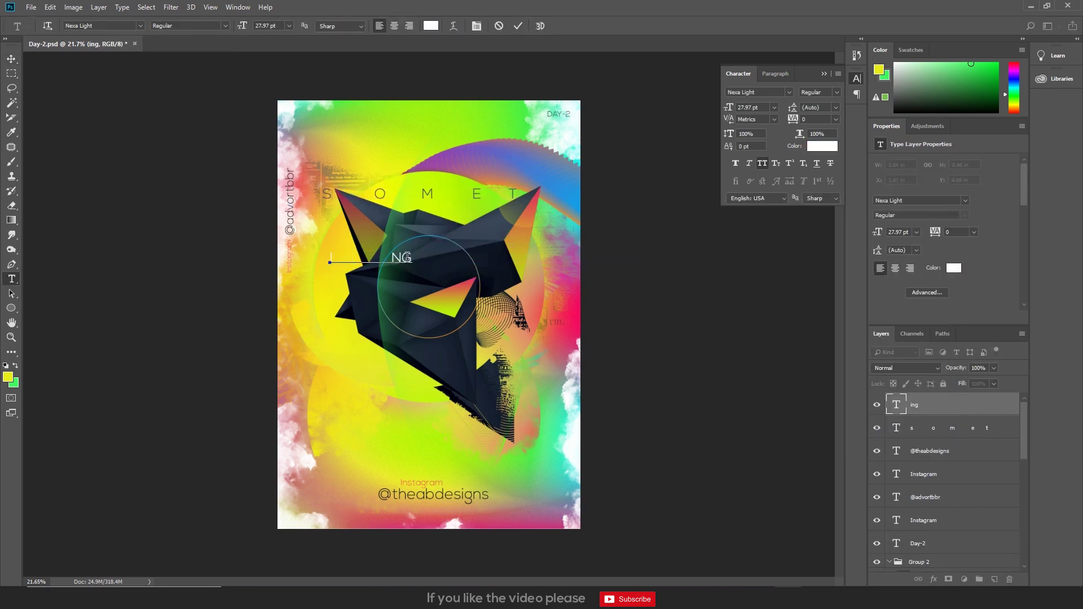
type("moving")
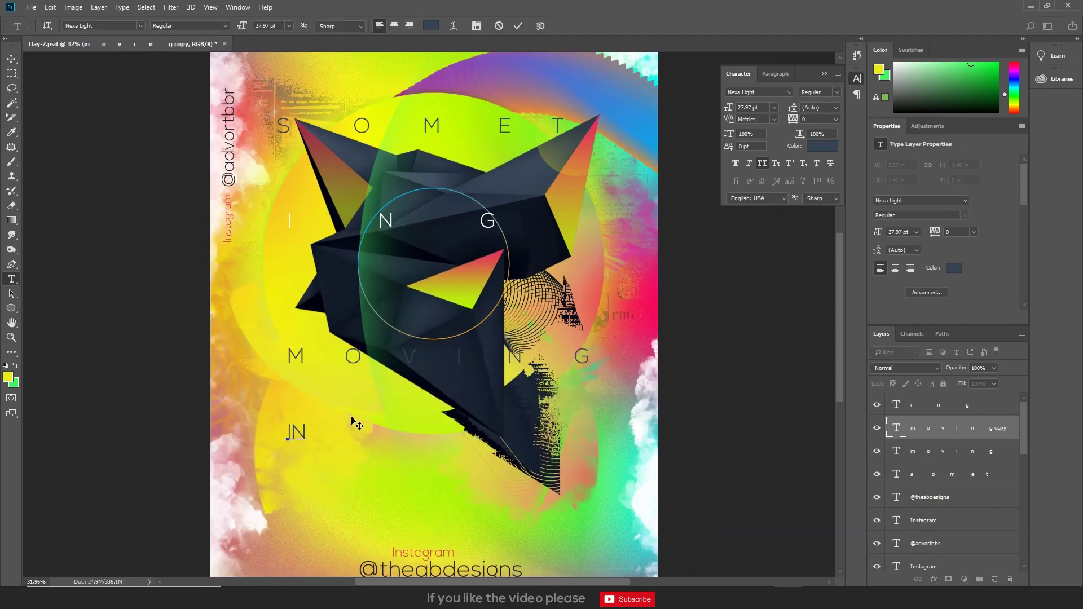
type("  M  Y")
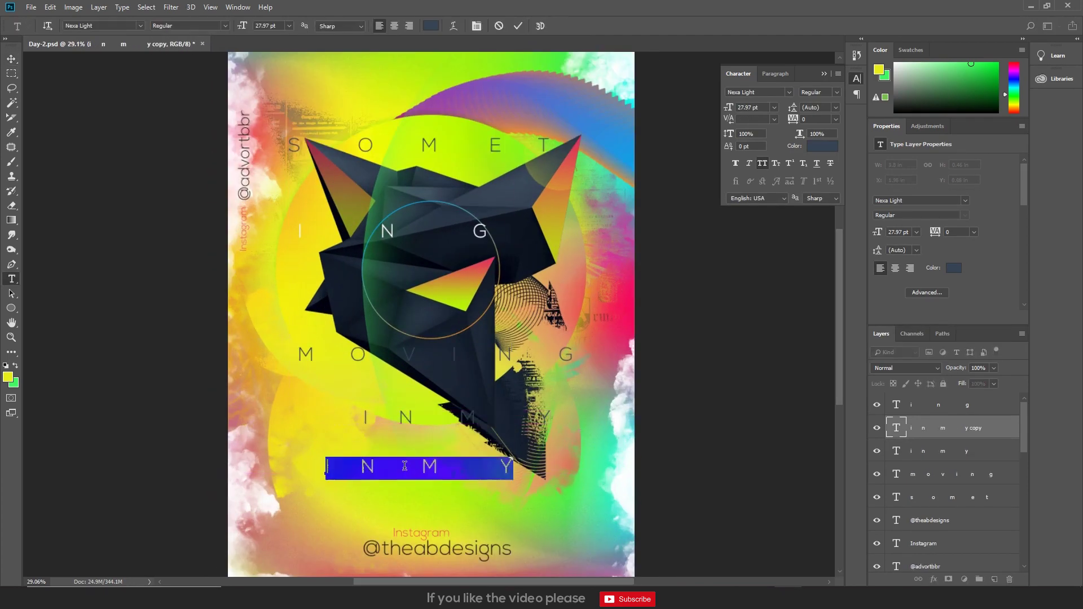
type("H EAD")
key("ctrl+Return")
key("v")
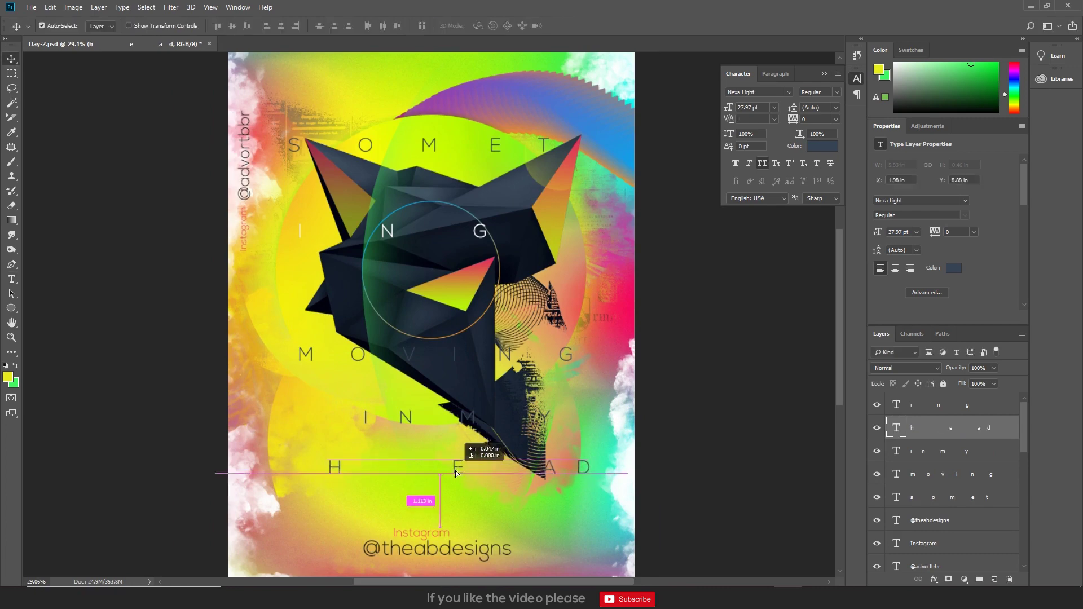
key("ctrl+0")
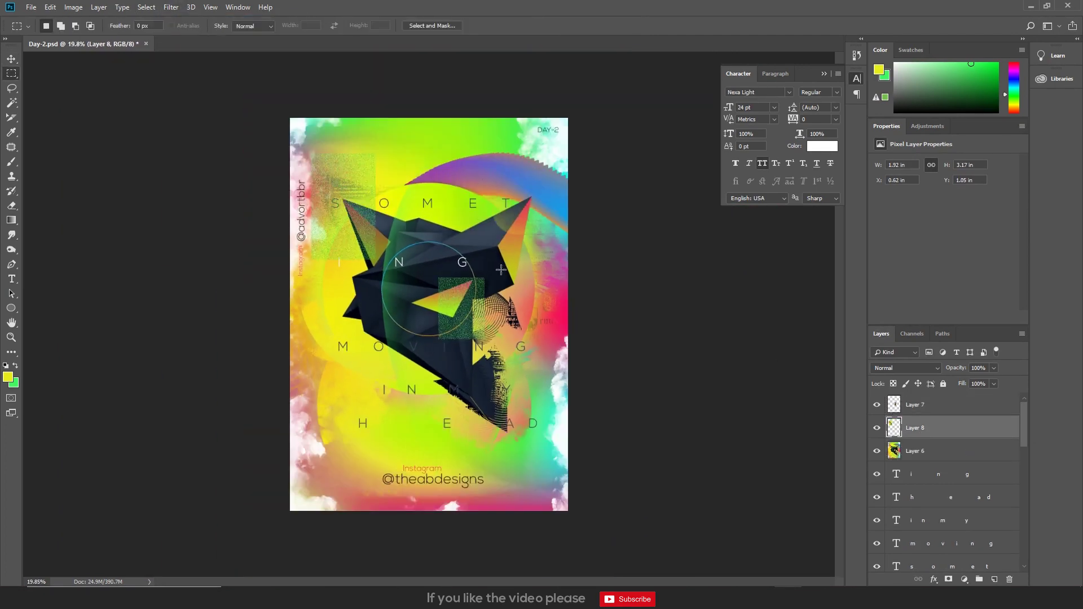
- From Layer 6, stamp all visible layers into a new merged layer
left_click(933, 448)
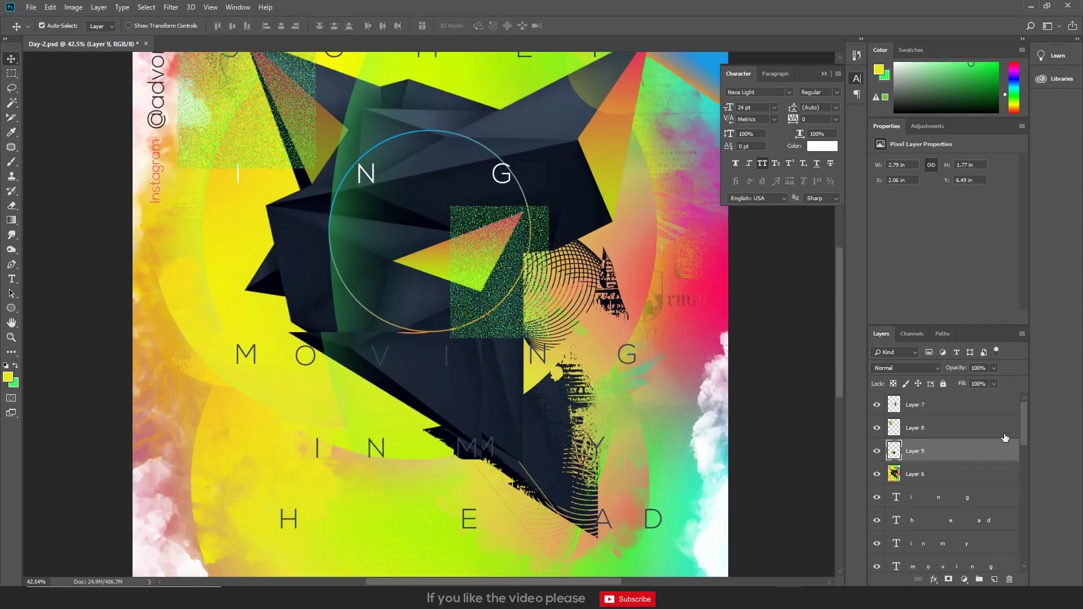
scroll(424, 377, "down", 2)
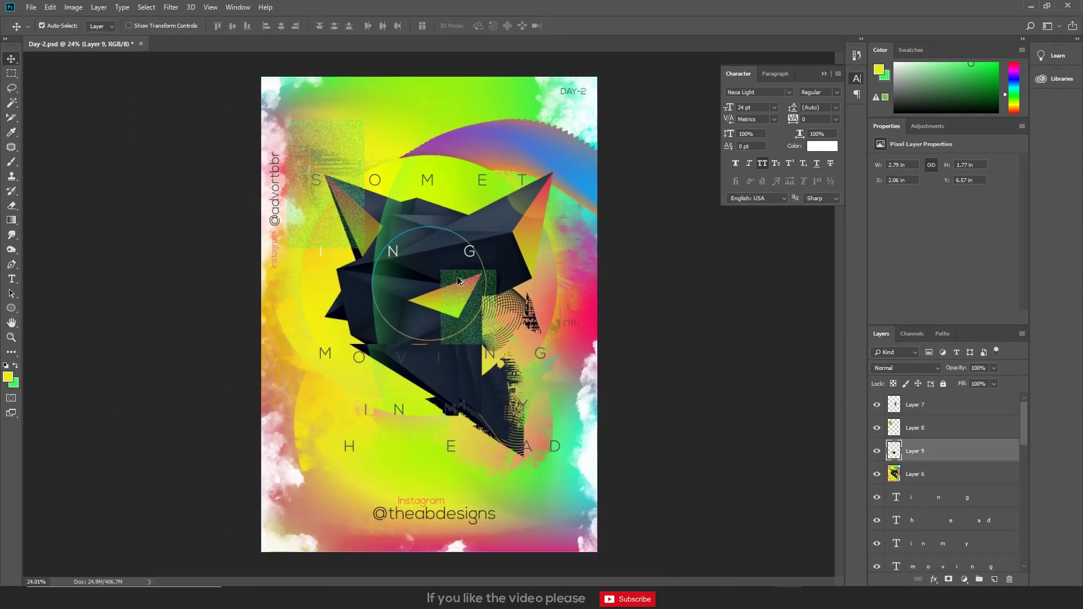
key("ctrl+alt+shift+e")
left_click(171, 7)
left_click(192, 85)
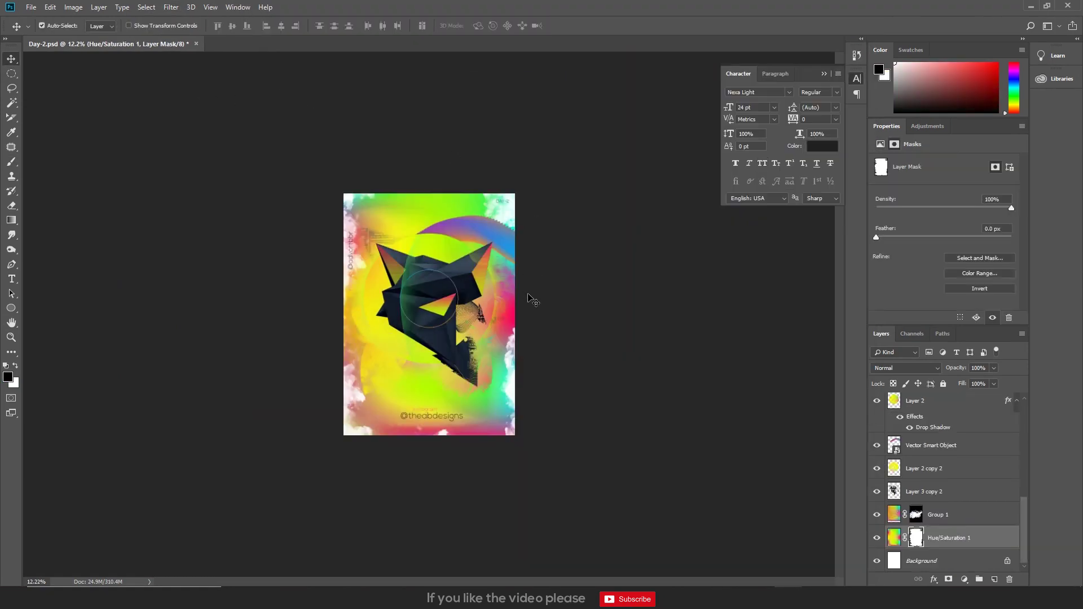
- Undo an accidental move and target the Hue/Saturation 1 pixel thumbnail
scroll(478, 302, "up", 3)
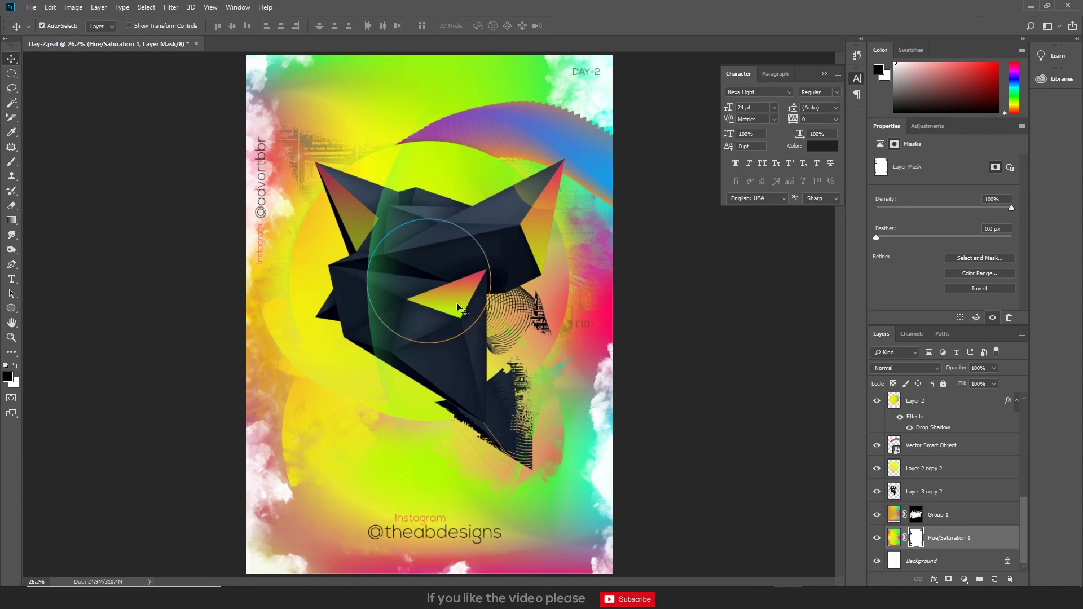
left_click_drag(372, 463, 493, 422)
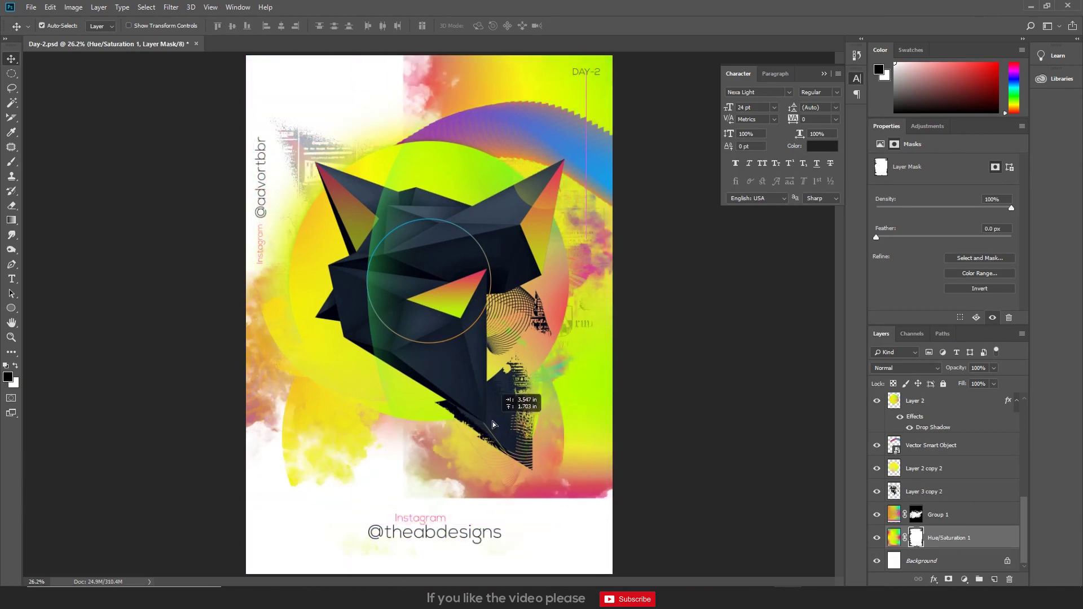
key("ctrl+z")
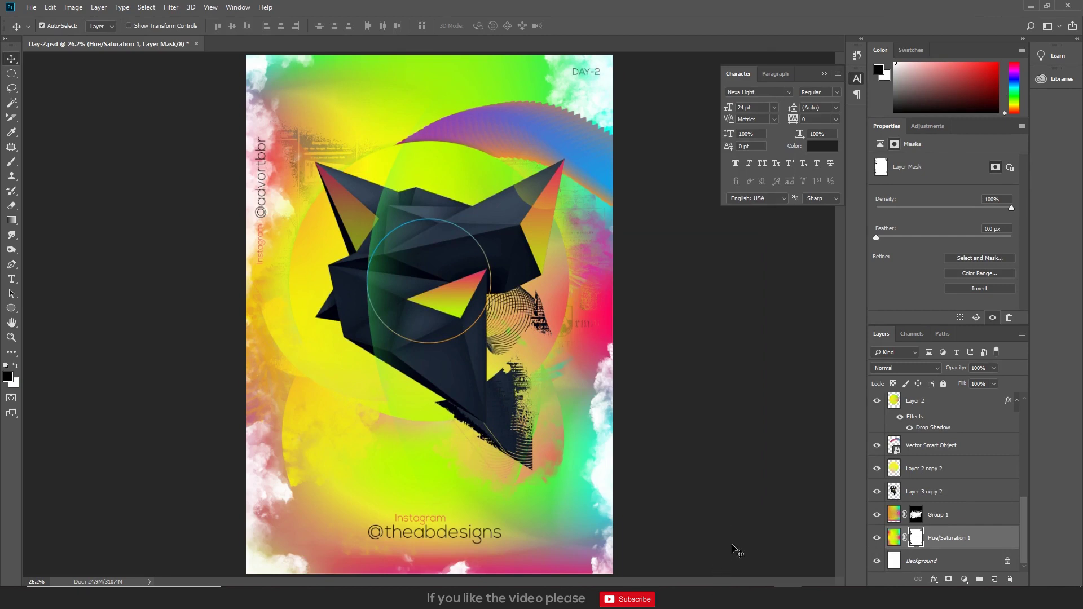
left_click(896, 542)
- Apply Uniform Add Noise at about 13–18% to the gradient background
left_click(171, 7)
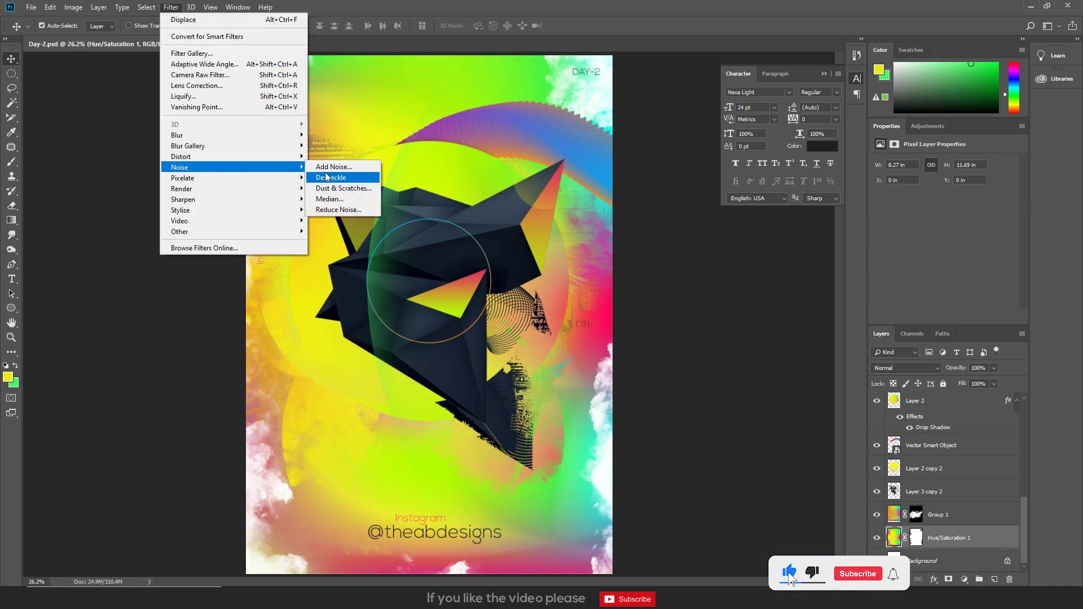
left_click(333, 167)
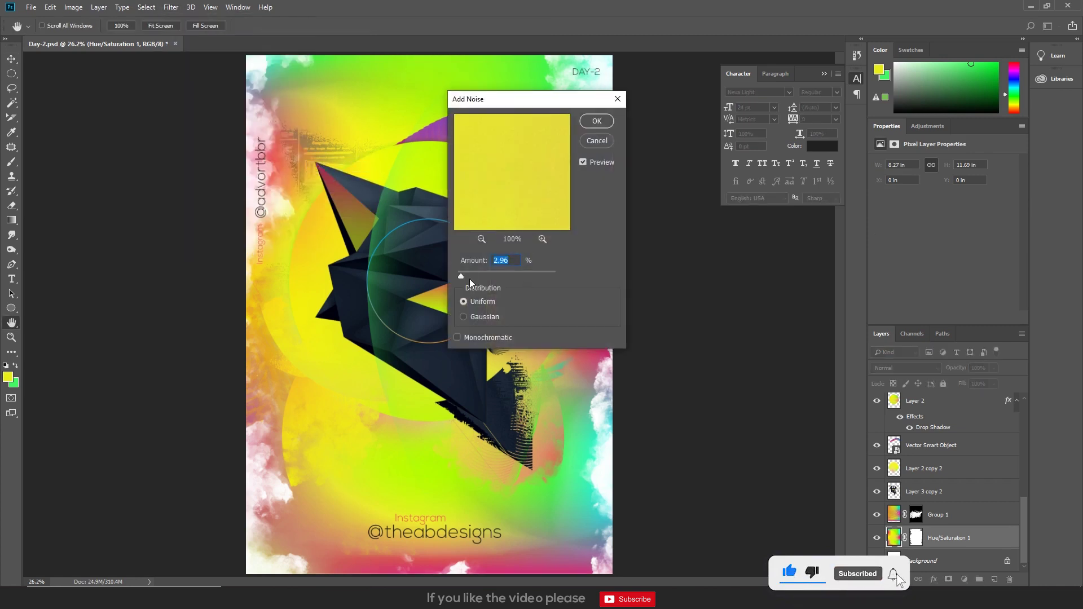
left_click_drag(479, 272, 473, 274)
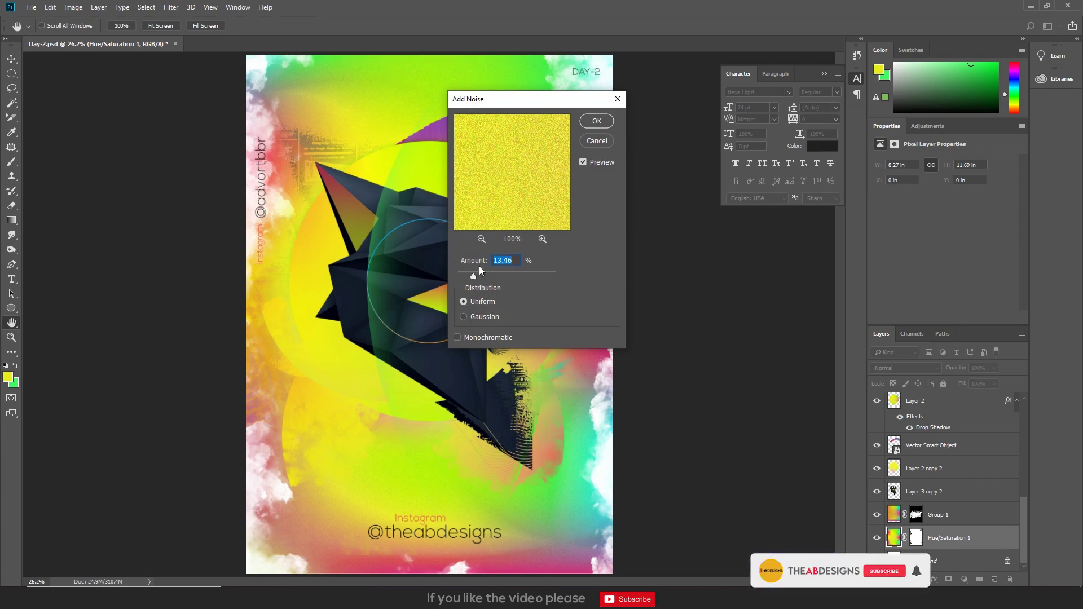
left_click(598, 122)
scroll(439, 69, "up", 3)
scroll(439, 69, "up", 2)
scroll(427, 191, "down", 4)
left_click(962, 451)
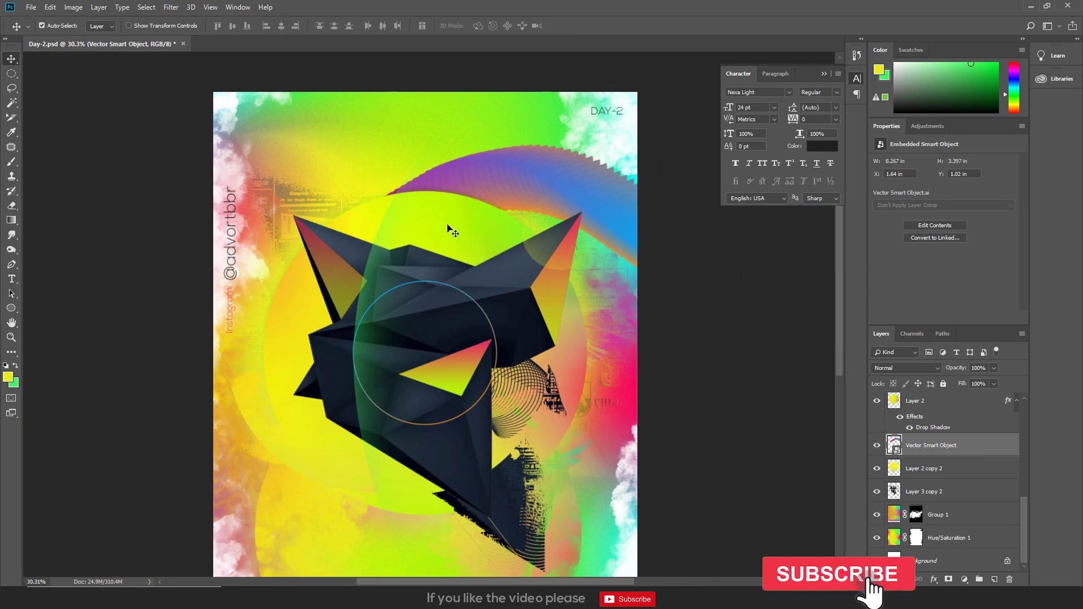
- Commit the letter-spaced SOMET text line
scroll(451, 237, "down", 3)
scroll(452, 237, "up", 1)
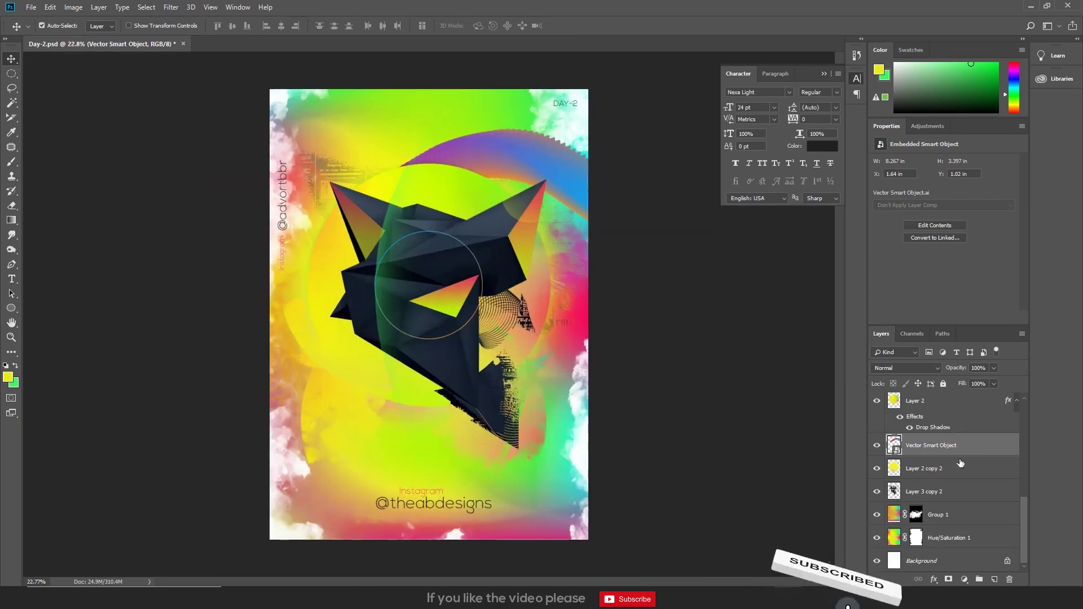
left_click(958, 541)
scroll(967, 480, "up", 5)
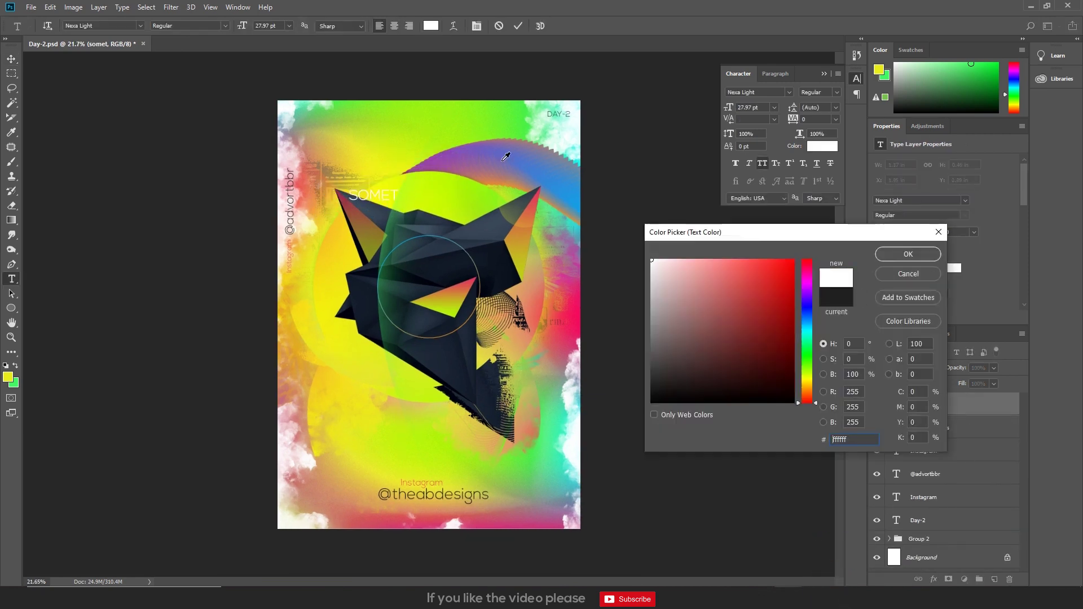
key("ctrl+Return")
- Duplicate SOMET lower on the poster, retype it as ING, then start typing MOVING
key("ctrl+j")
left_click_drag(393, 190, 409, 245)
left_click(410, 244)
key("ctrl+a")
type("ing")
key("ctrl+a")
left_click(431, 26)
left_click(785, 267)
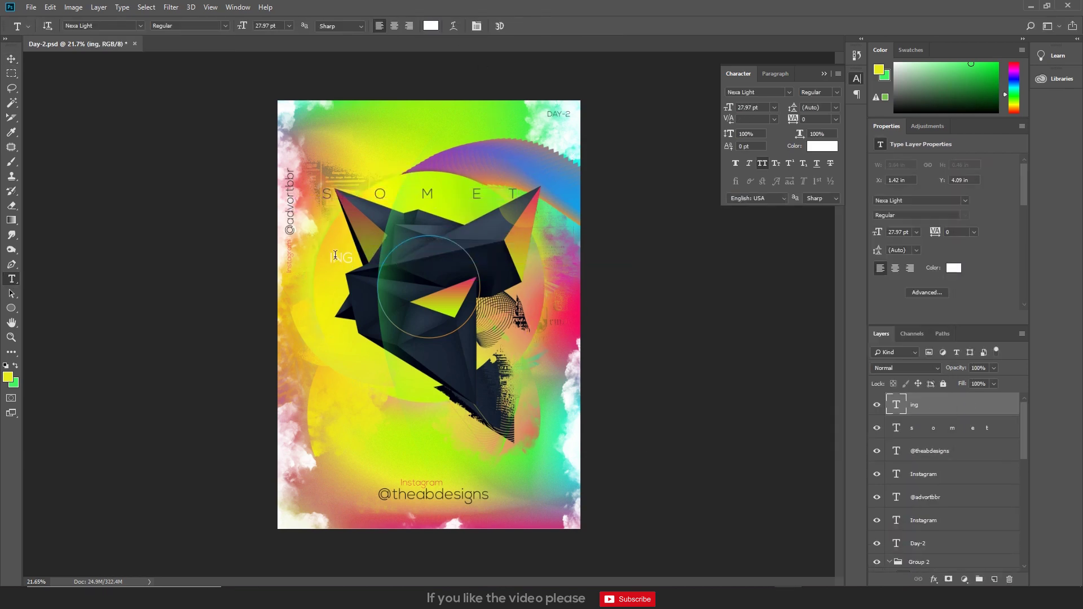
type("moving")
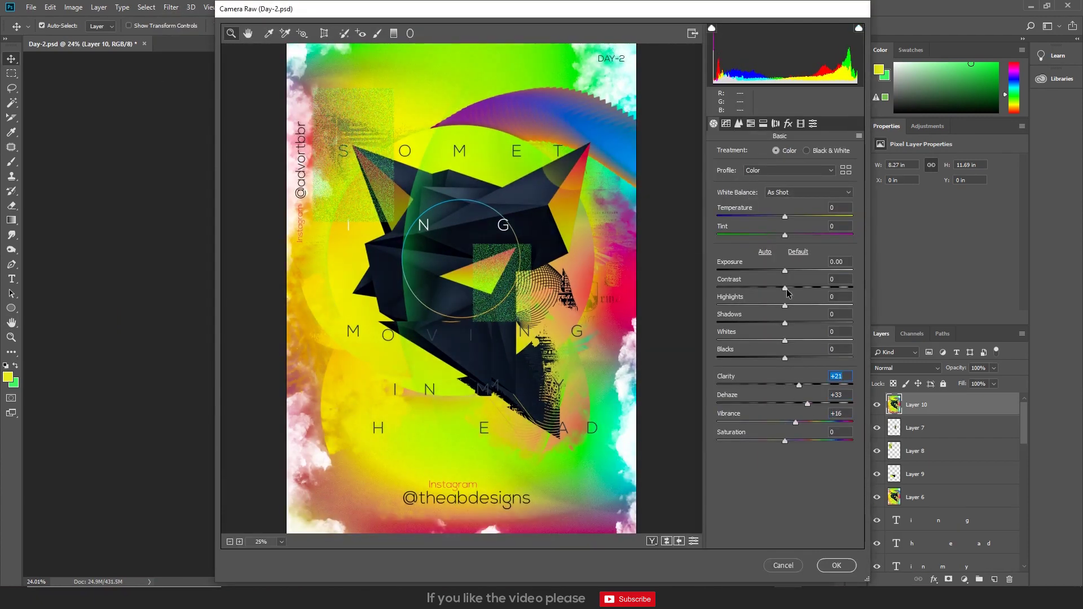
- Raise Camera Raw Dehaze on merged Layer 10 to +26
left_click_drag(785, 403, 802, 404)
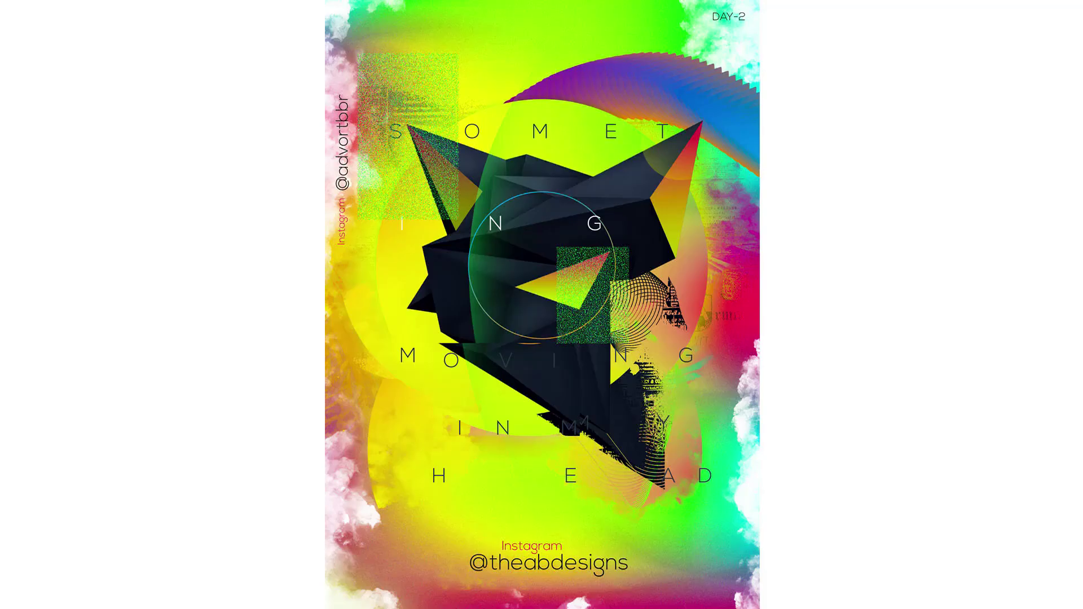